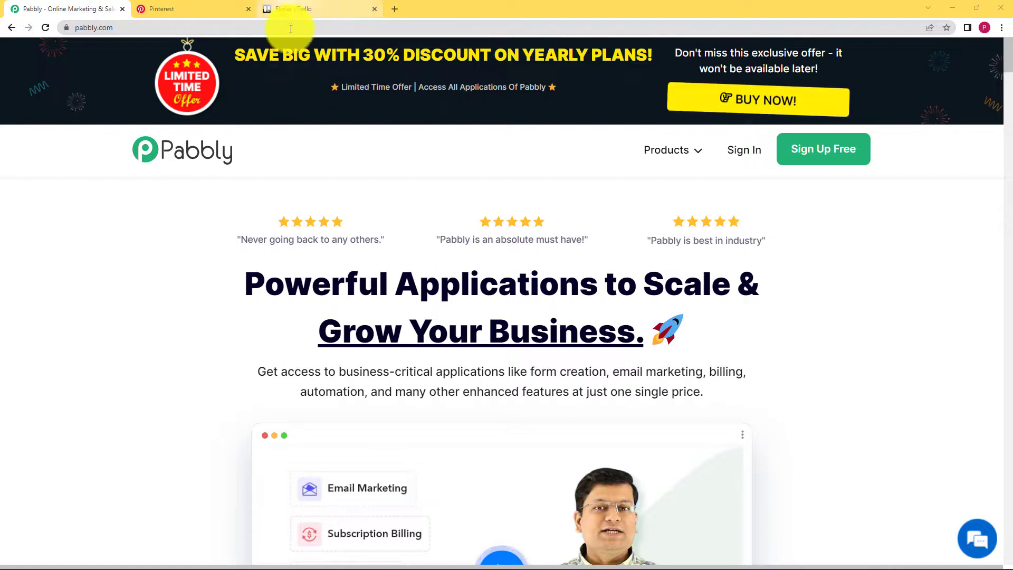
- Sign in through Pabbly's Products menu and open Pabbly Connect from the All Apps page
mouse_move(289, 5)
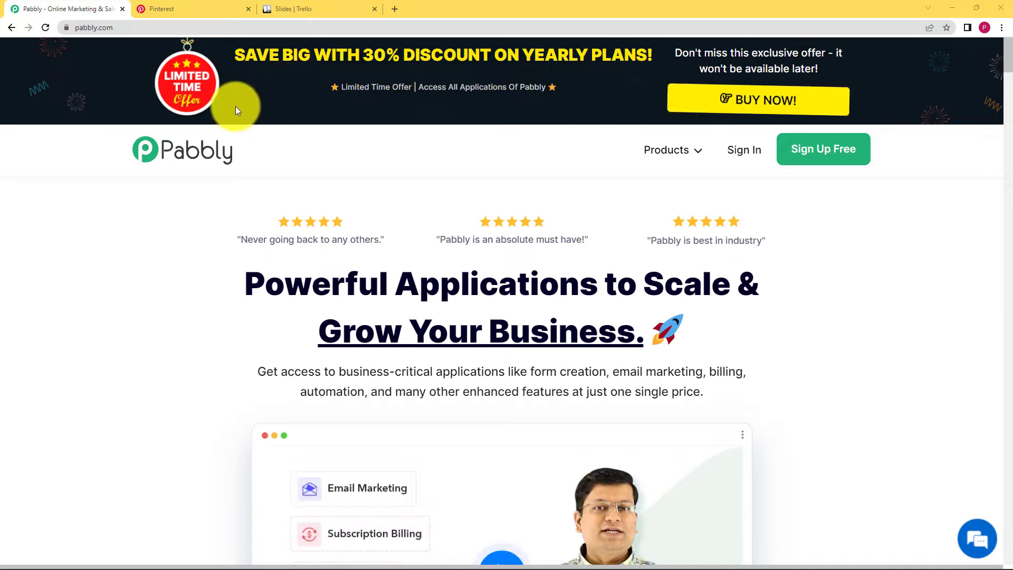
left_click(686, 152)
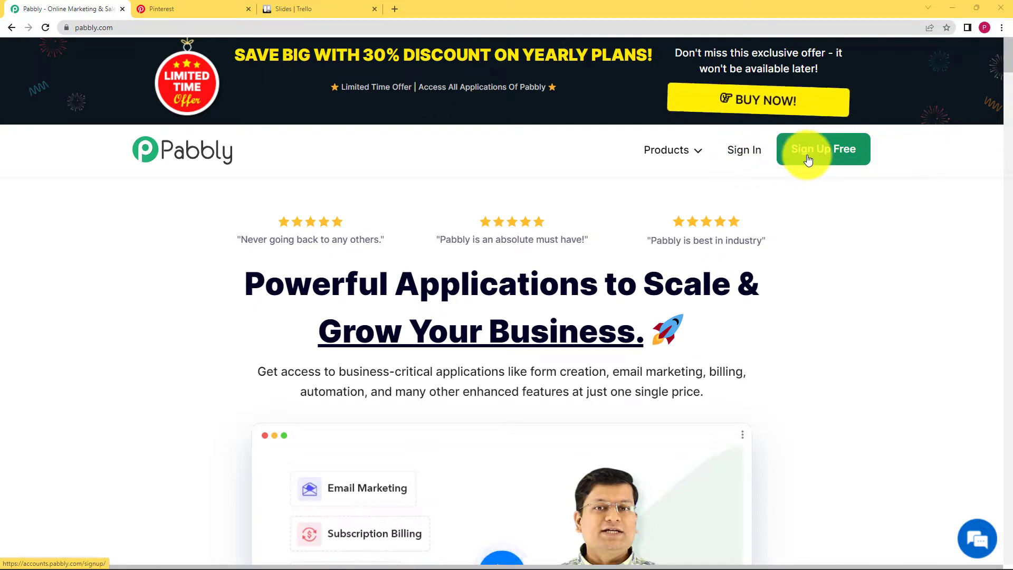
left_click(743, 153)
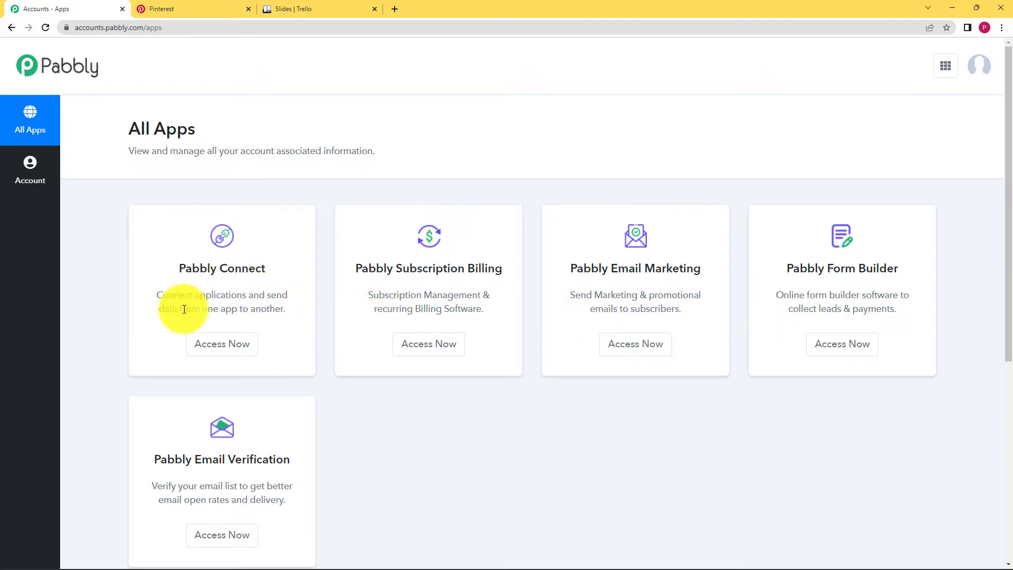
left_click(224, 343)
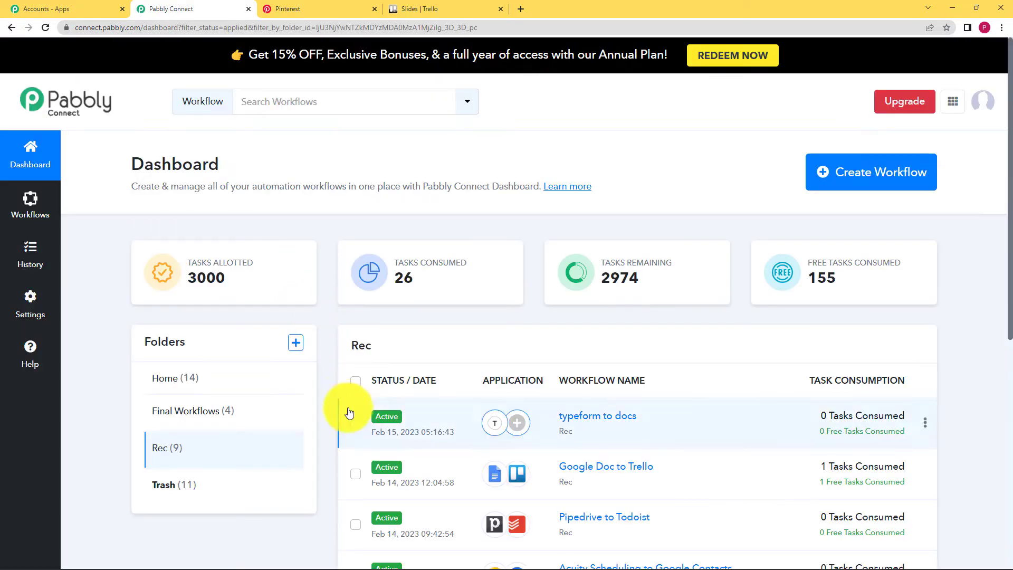
- Start a new workflow and name it 'Pinterest to Trello Boards'
left_click(865, 181)
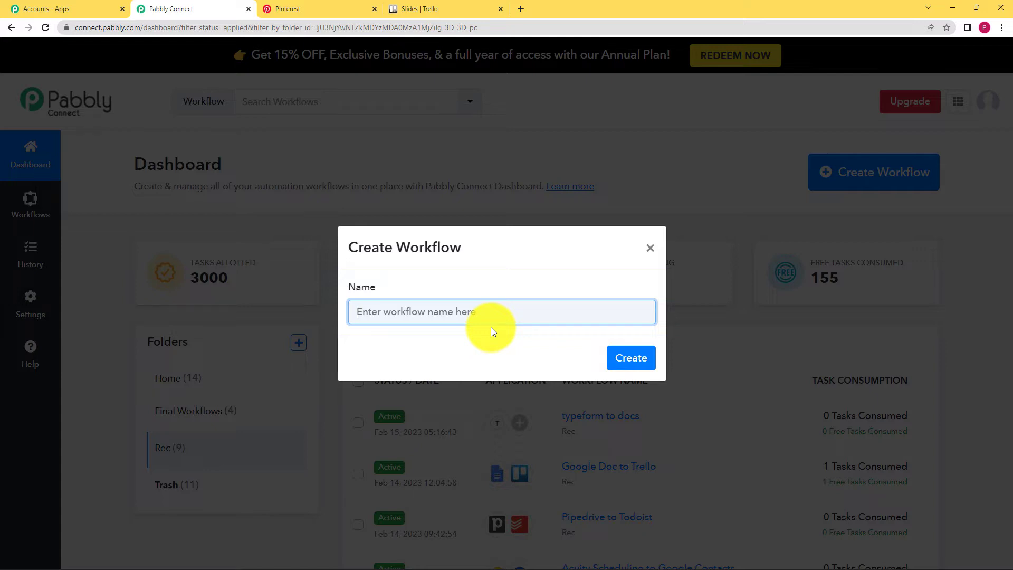
type("Pinterest to Trel")
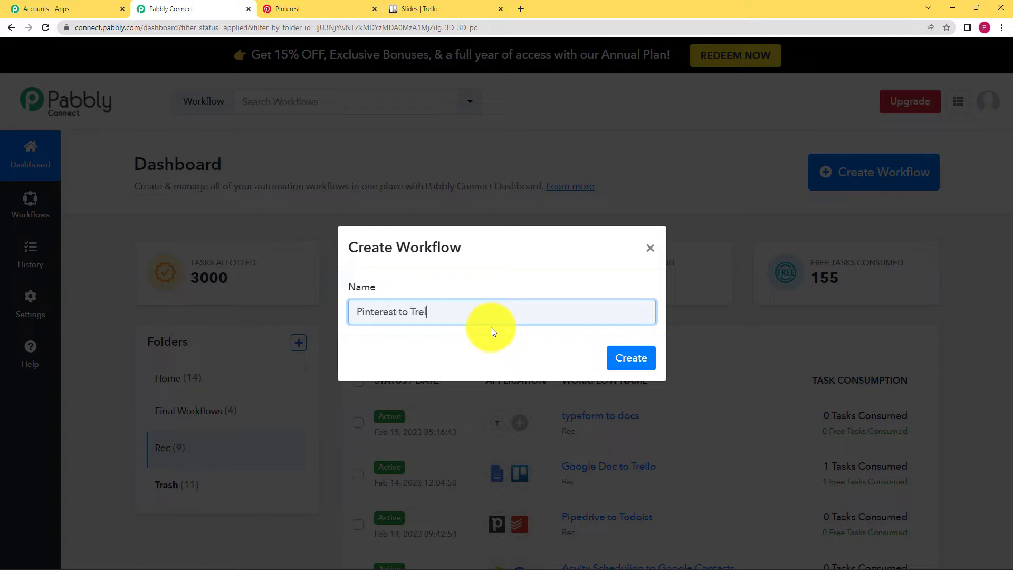
type("lo Boards")
key("Return")
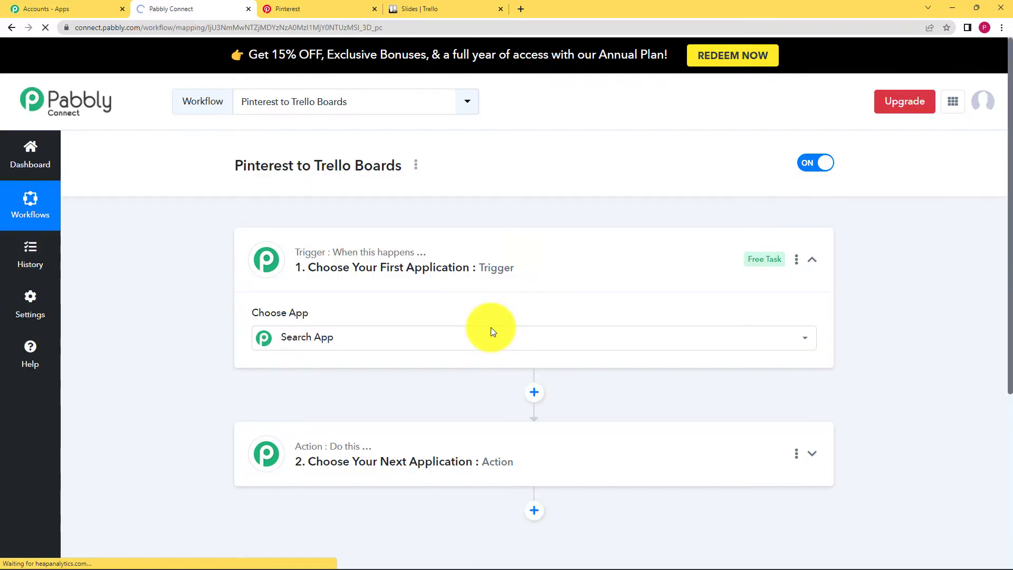
- Expand and collapse the empty trigger step, leaving its Choose App list showing
left_click(491, 331)
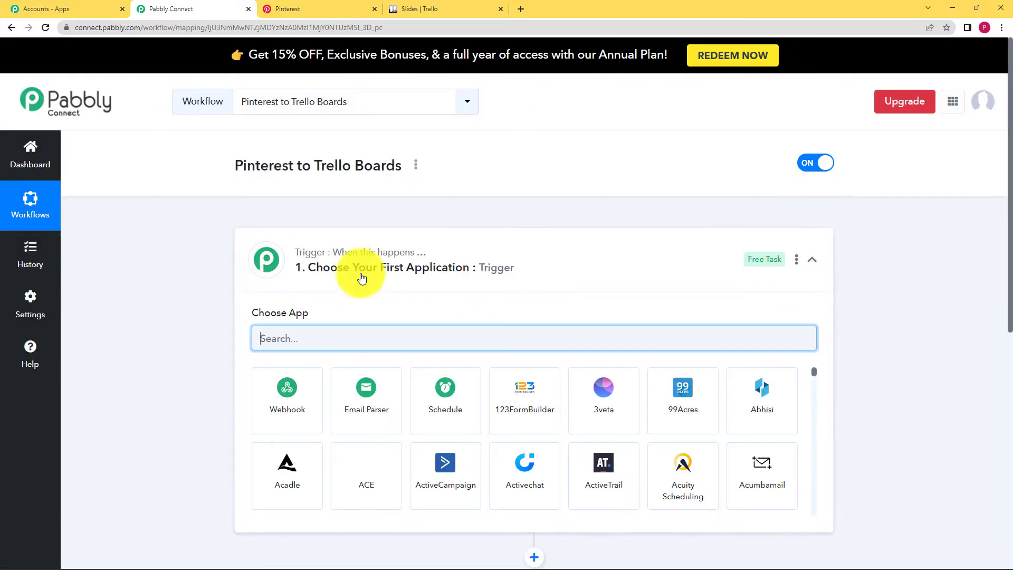
left_click(504, 250)
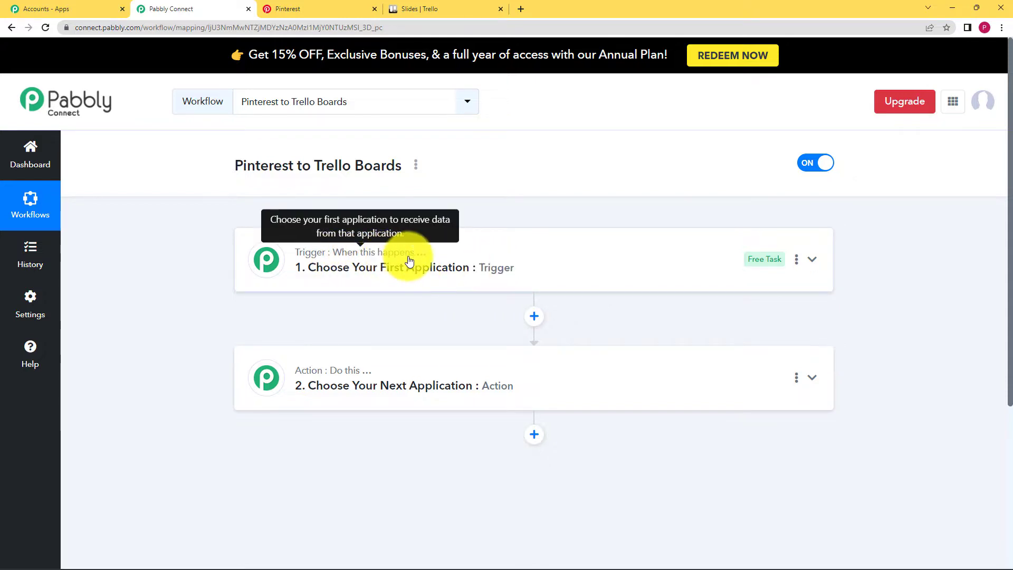
left_click(442, 260)
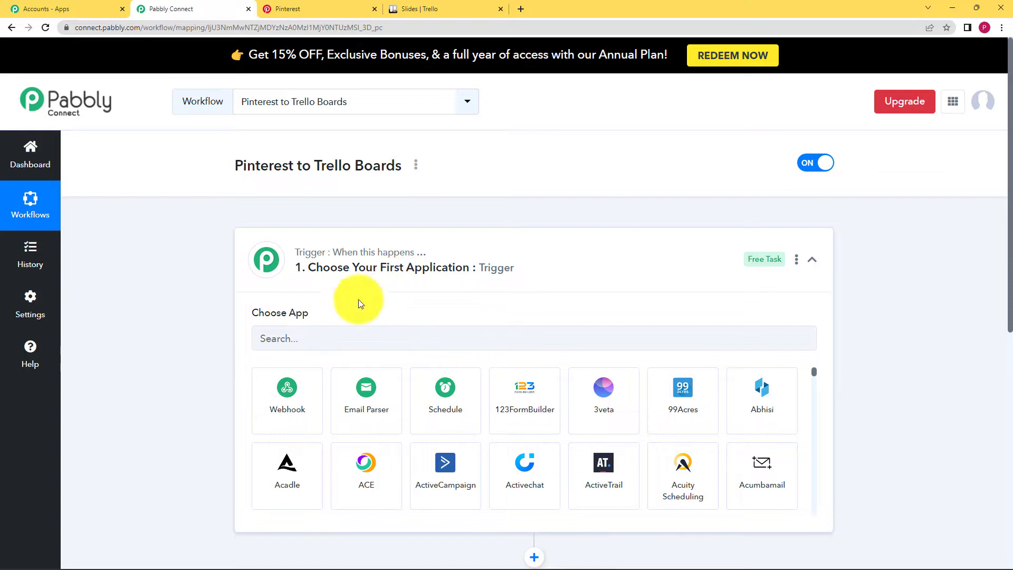
left_click(267, 338)
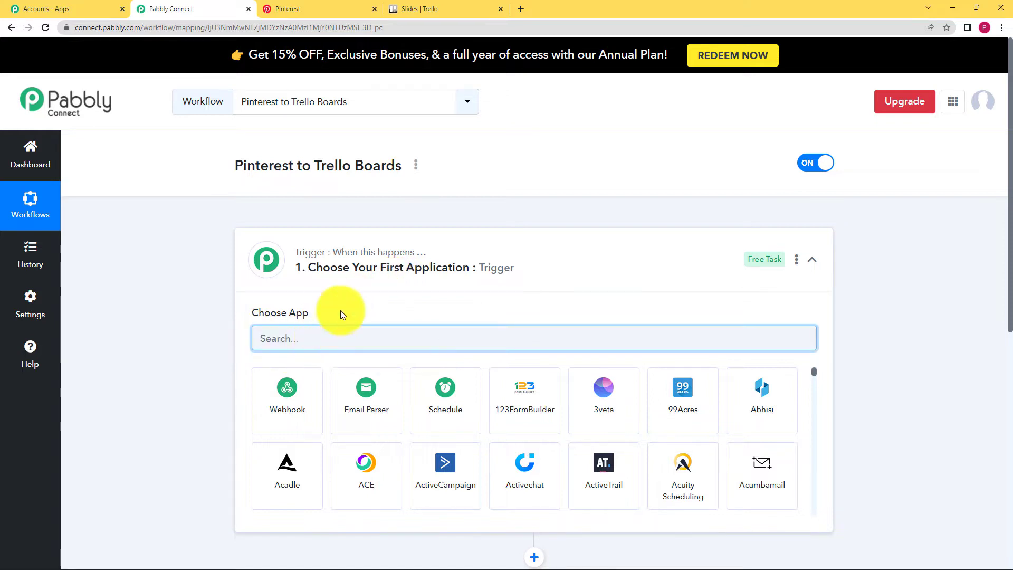
left_click(342, 311)
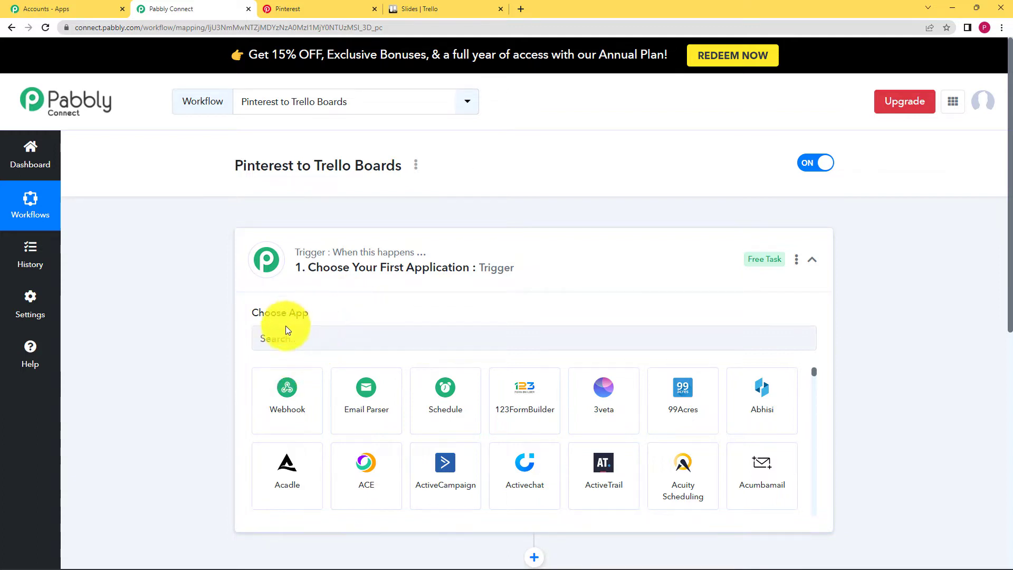
left_click(405, 280)
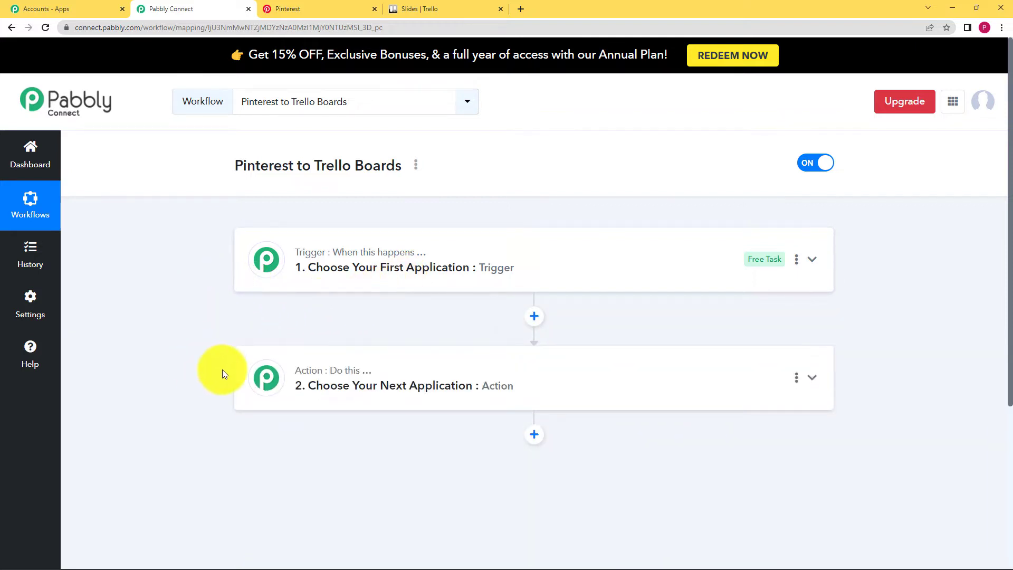
mouse_move(353, 372)
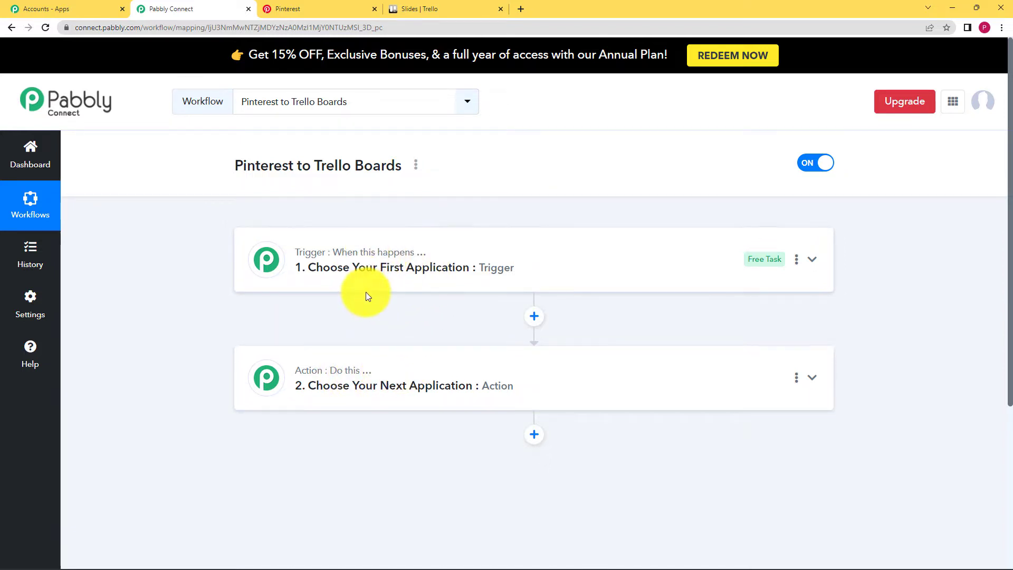
mouse_move(318, 369)
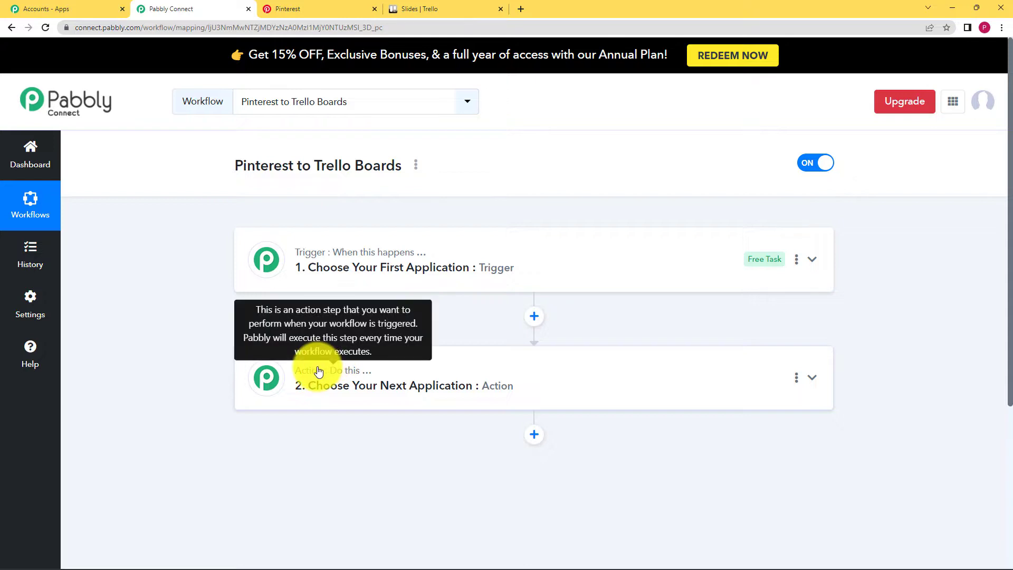
left_click(513, 242)
left_click(470, 331)
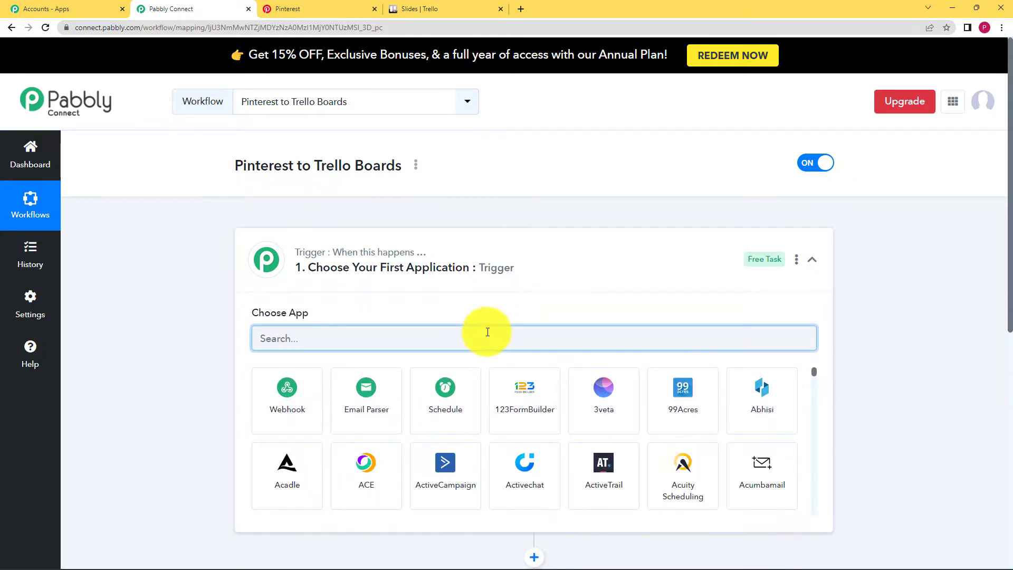
- Pick Pinterest as the trigger app and New Pin as its trigger event
type("Pintere")
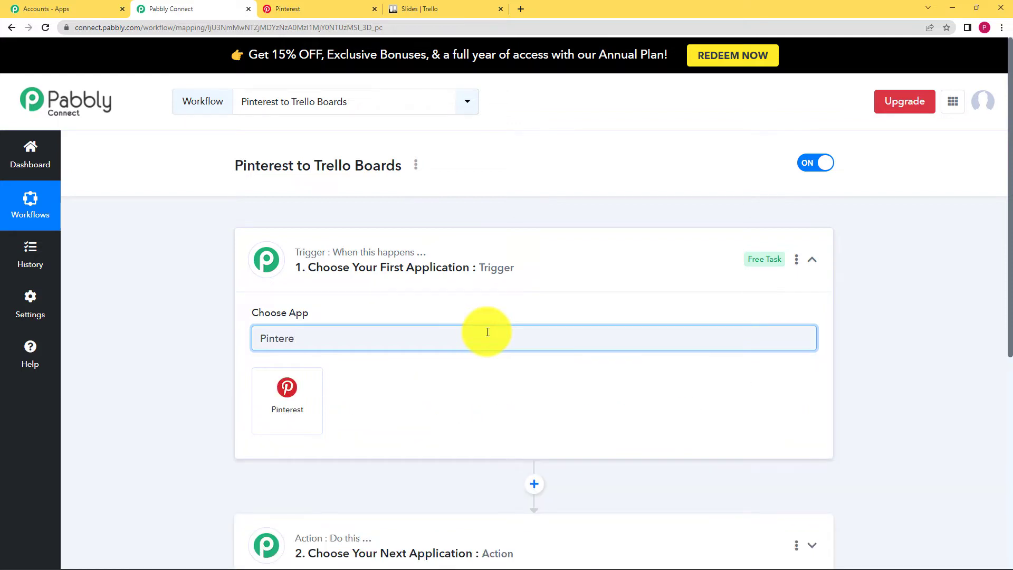
left_click(283, 406)
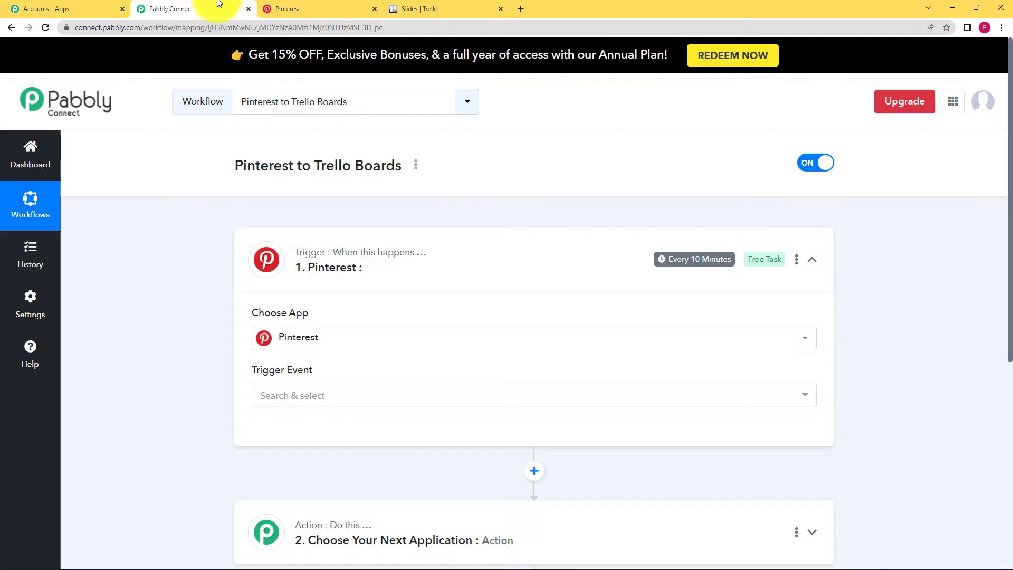
left_click(287, 9)
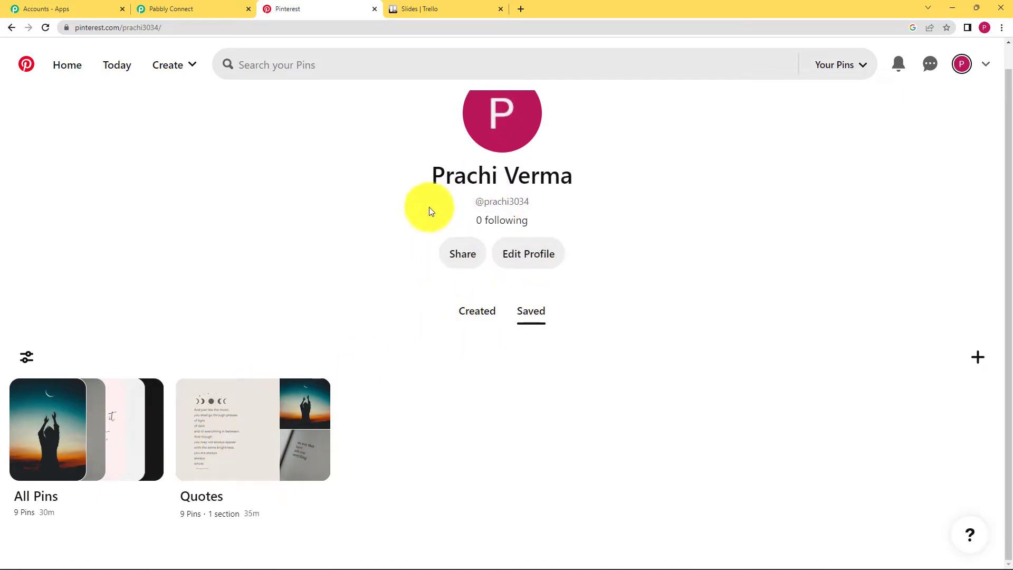
left_click(413, 8)
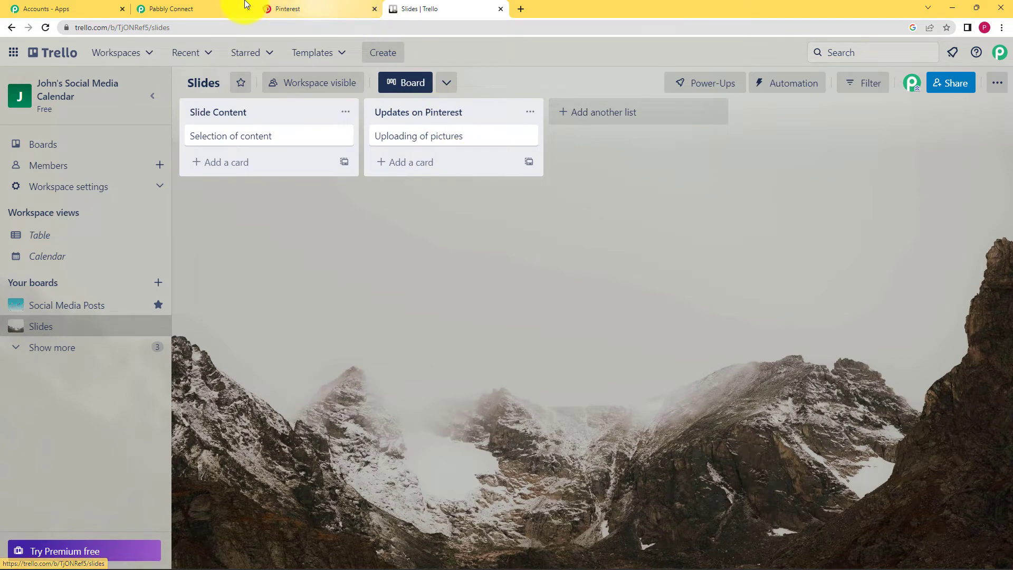
left_click(200, 9)
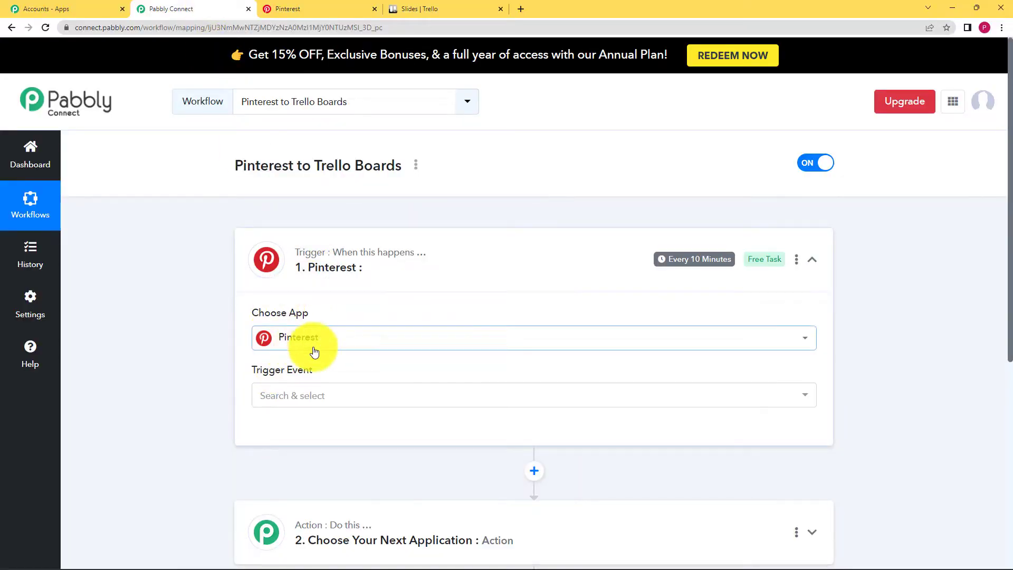
left_click(315, 399)
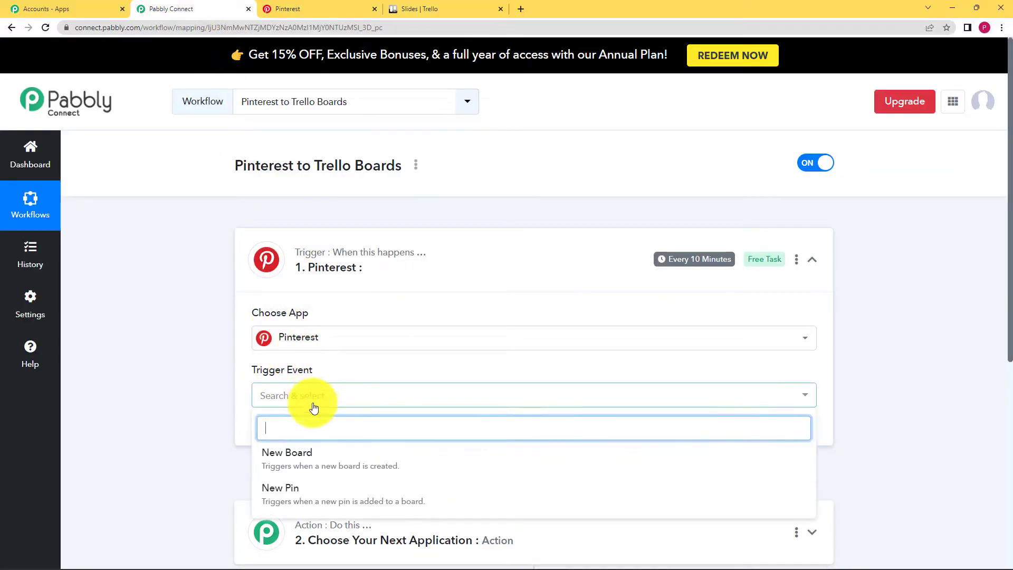
left_click(301, 494)
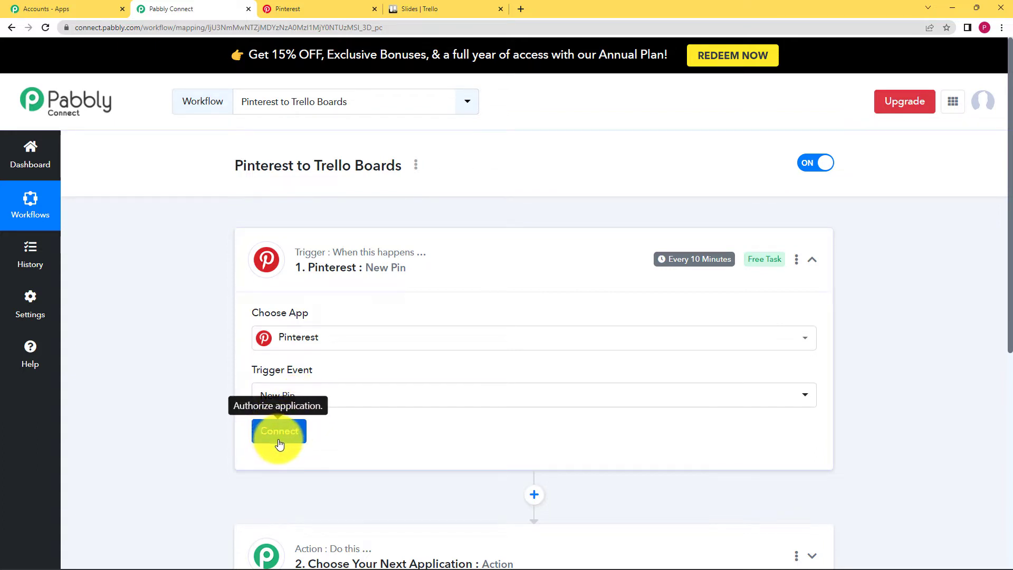
- Authorise a new Pinterest connection, Pinterest #2, for the trigger, with the Quotes board selected
left_click(298, 8)
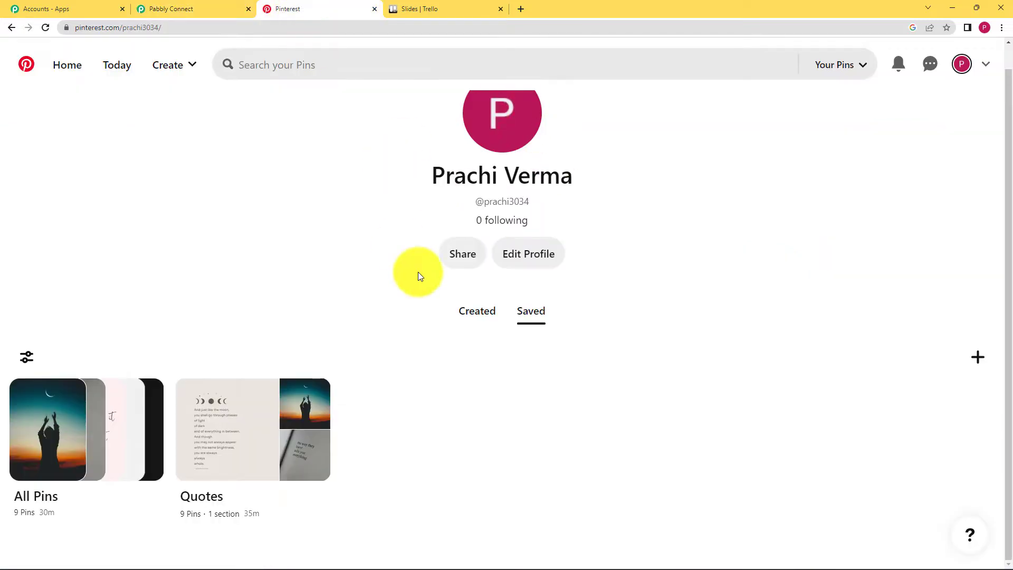
left_click(205, 9)
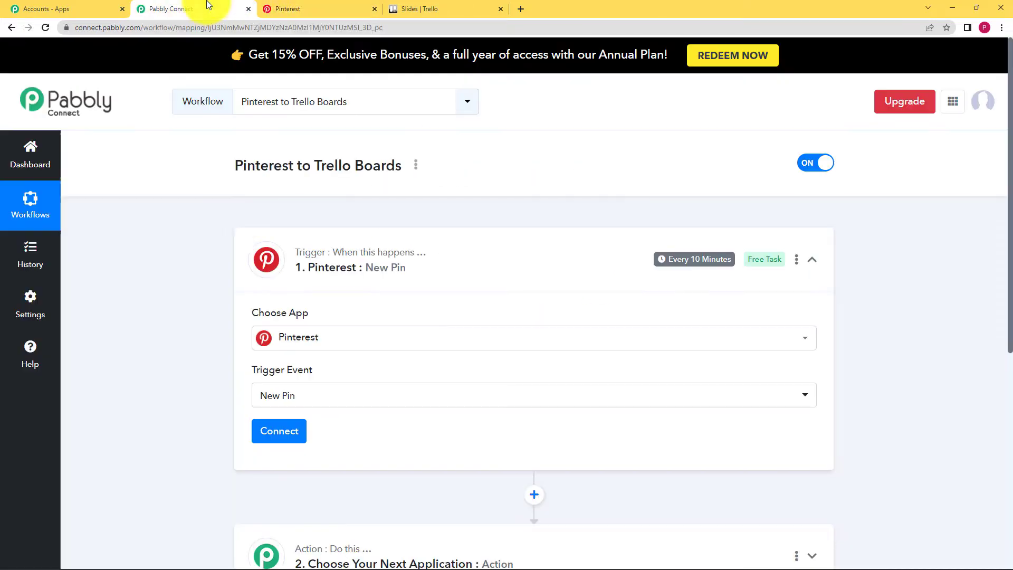
left_click(279, 432)
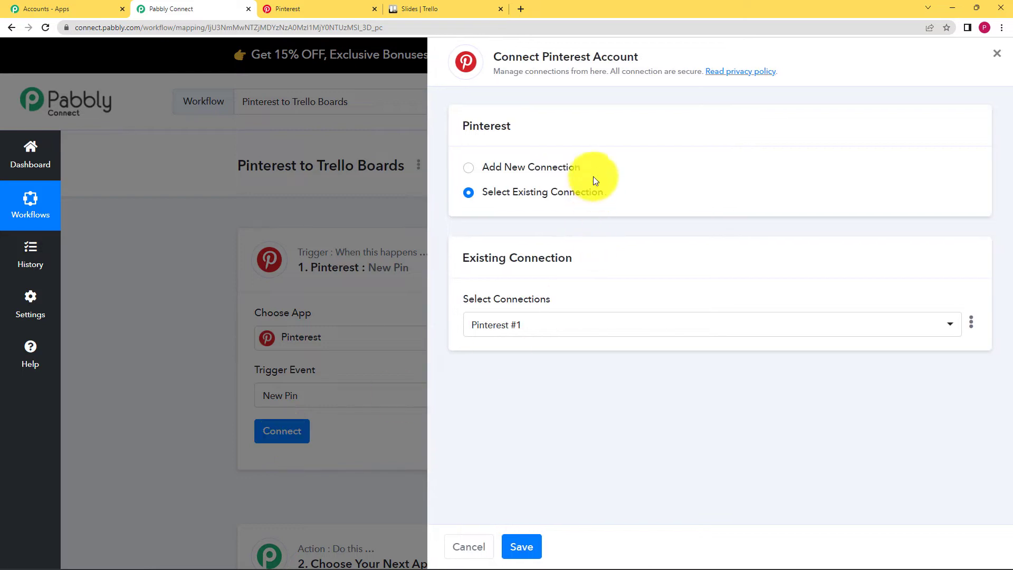
left_click(578, 170)
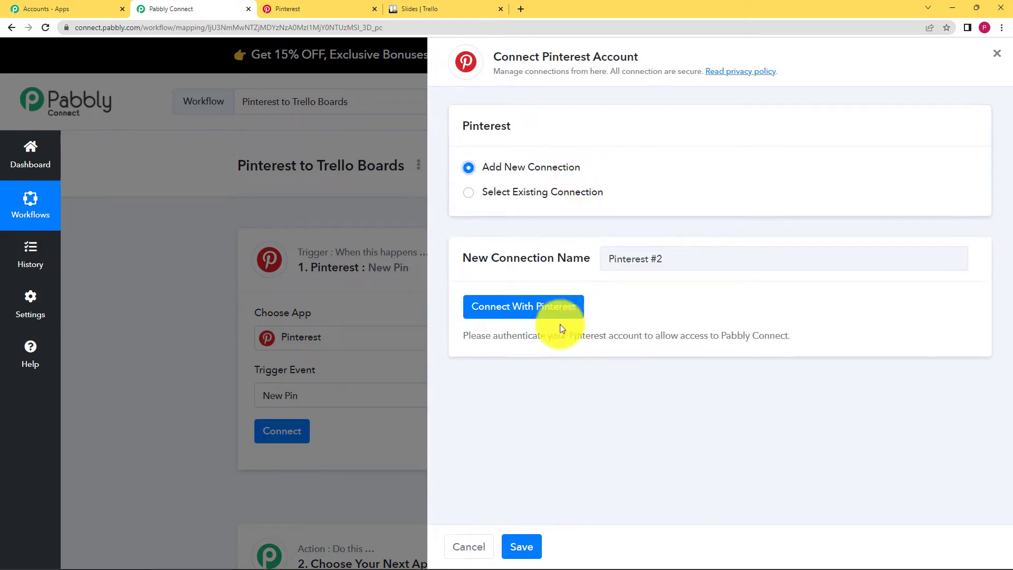
left_click(493, 314)
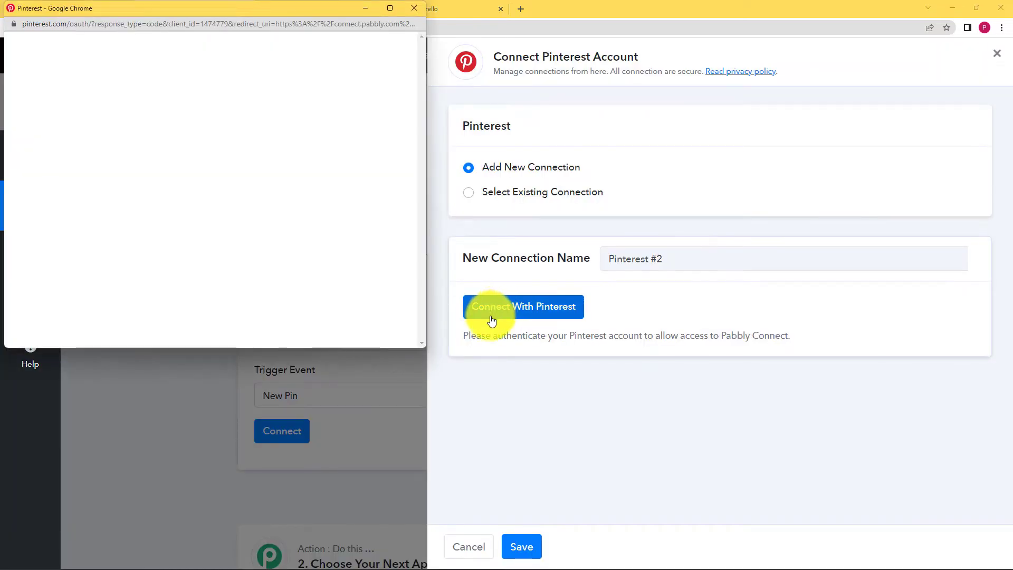
left_click(251, 319)
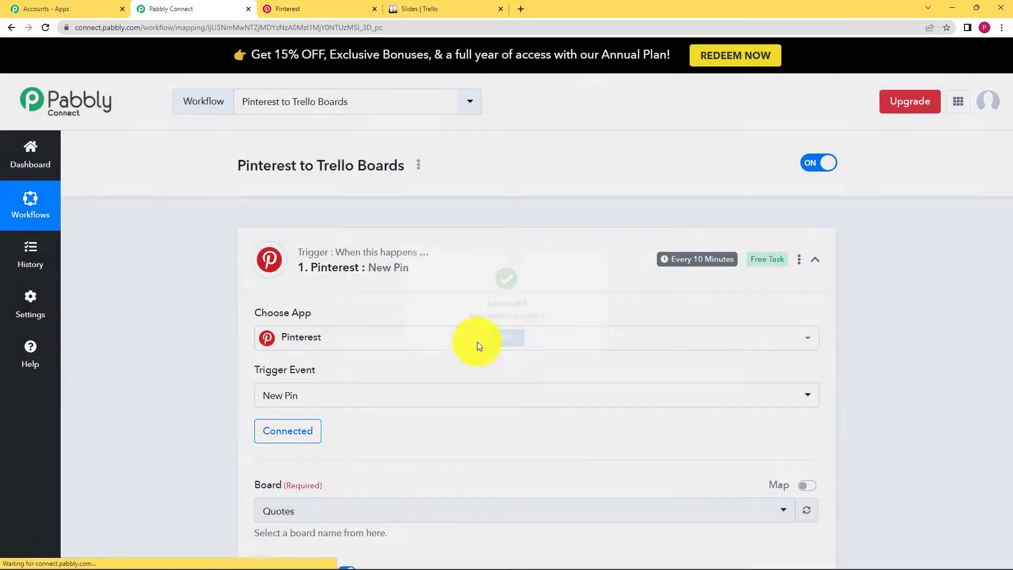
- Check the Quotes board on Pinterest, then save the trigger and send a test request
scroll(184, 399, "down", 3)
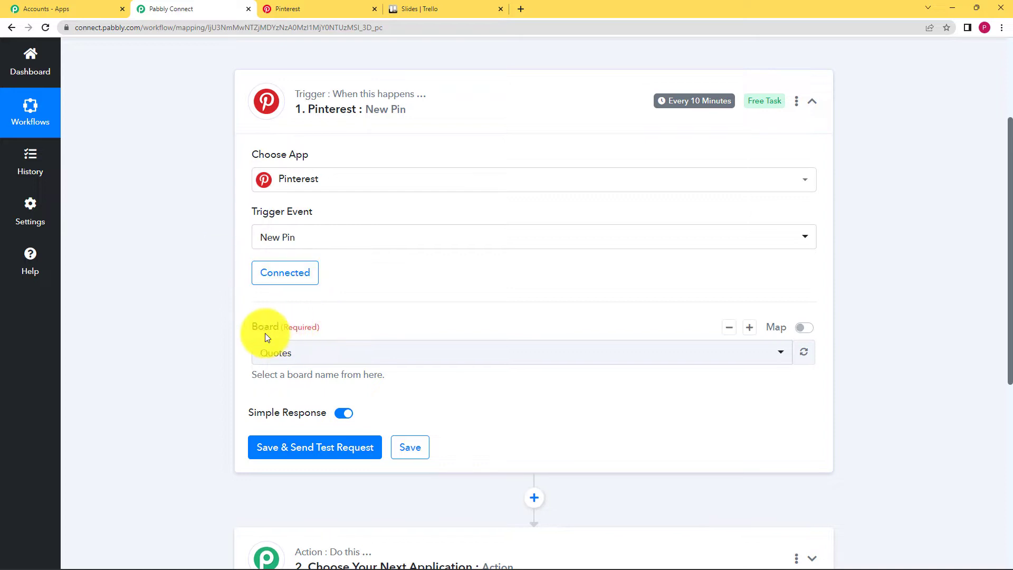
left_click(327, 11)
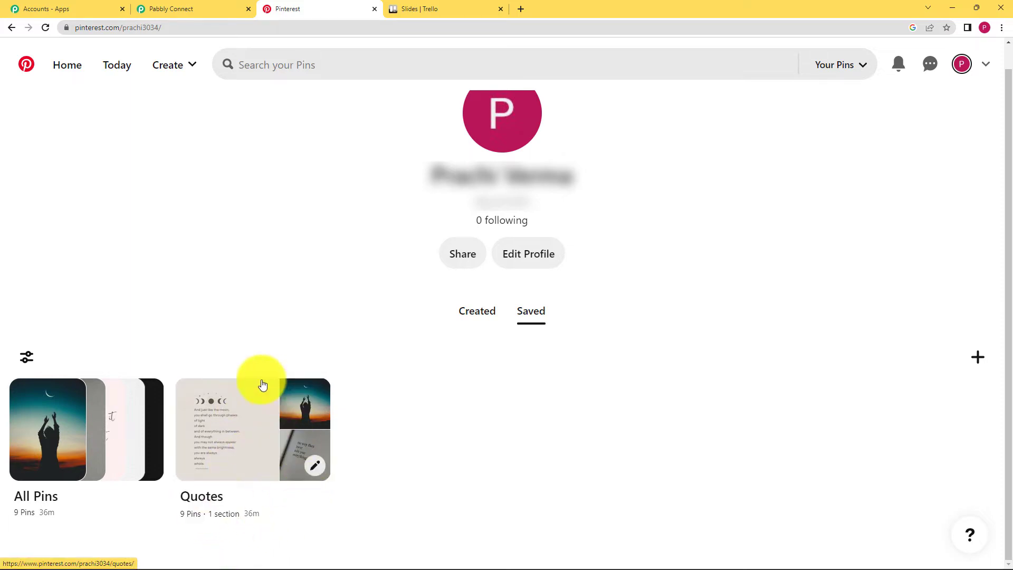
left_click(225, 8)
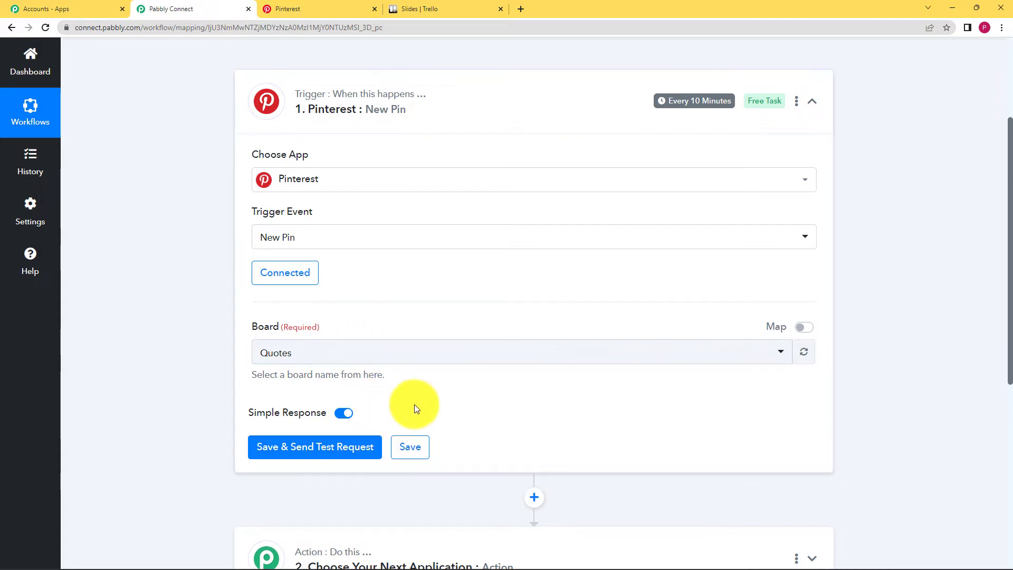
left_click(336, 452)
left_click(323, 6)
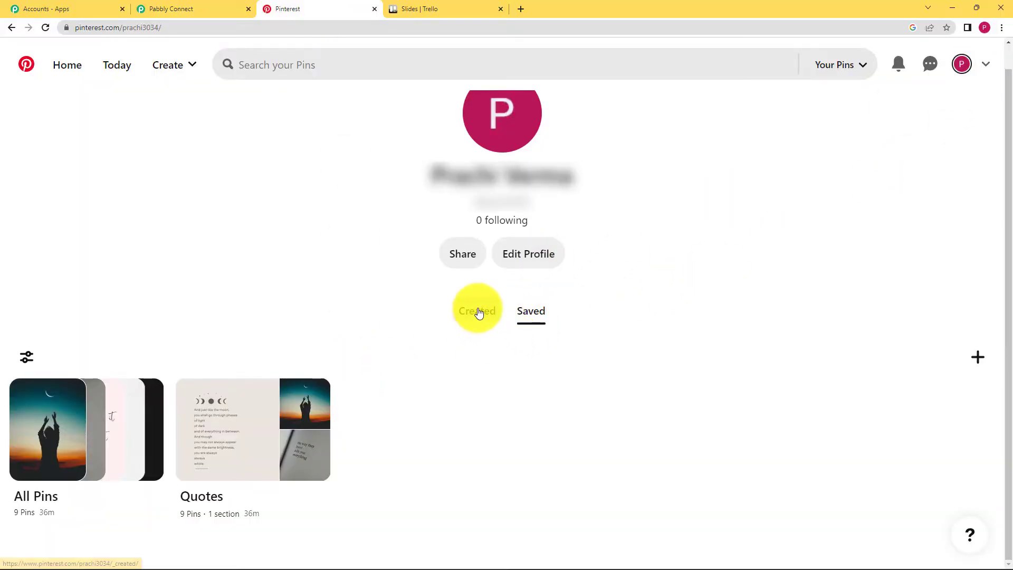
- Start a new Pinterest pin and upload the Puppy image
left_click(983, 359)
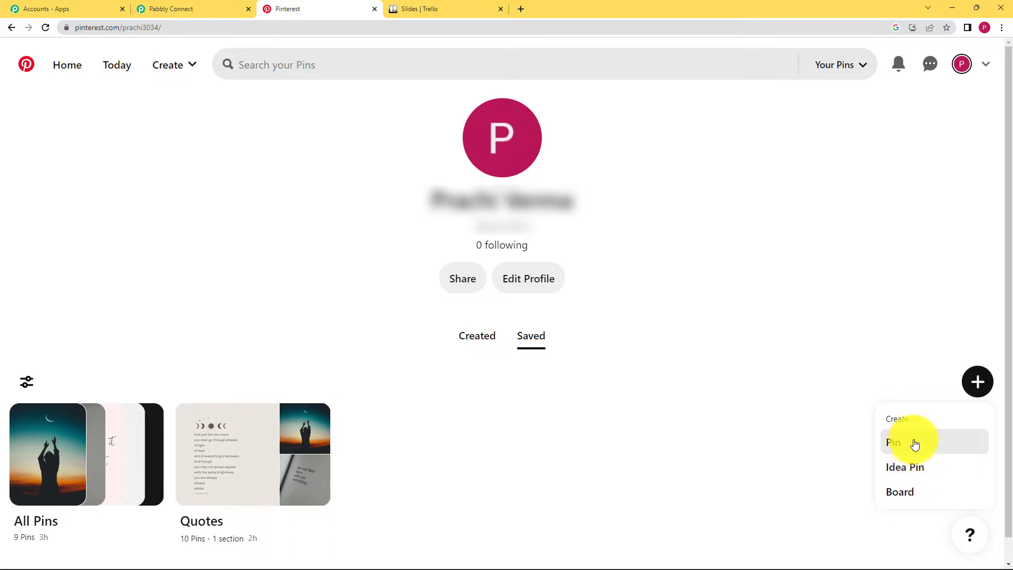
left_click(914, 448)
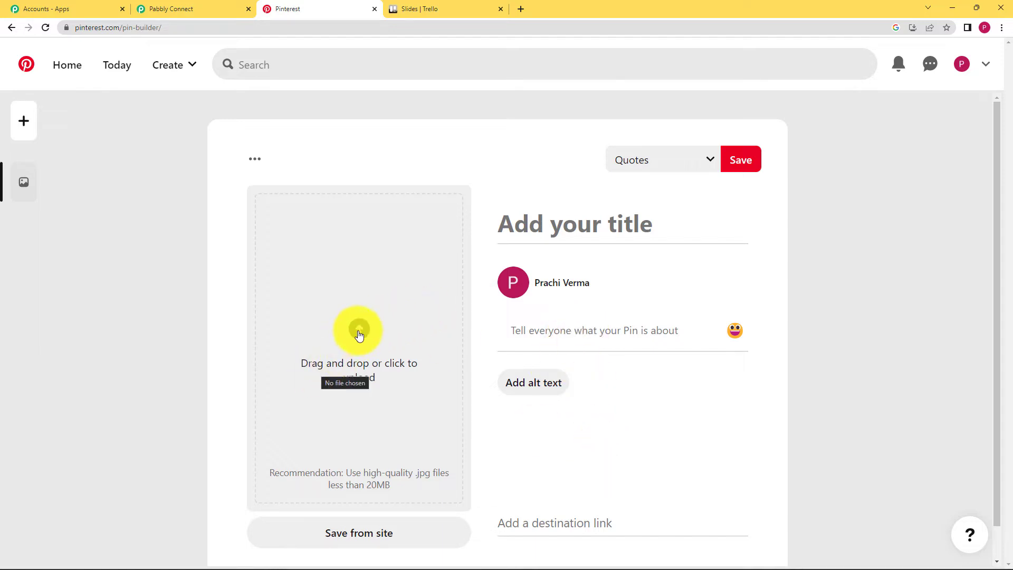
left_click(359, 333)
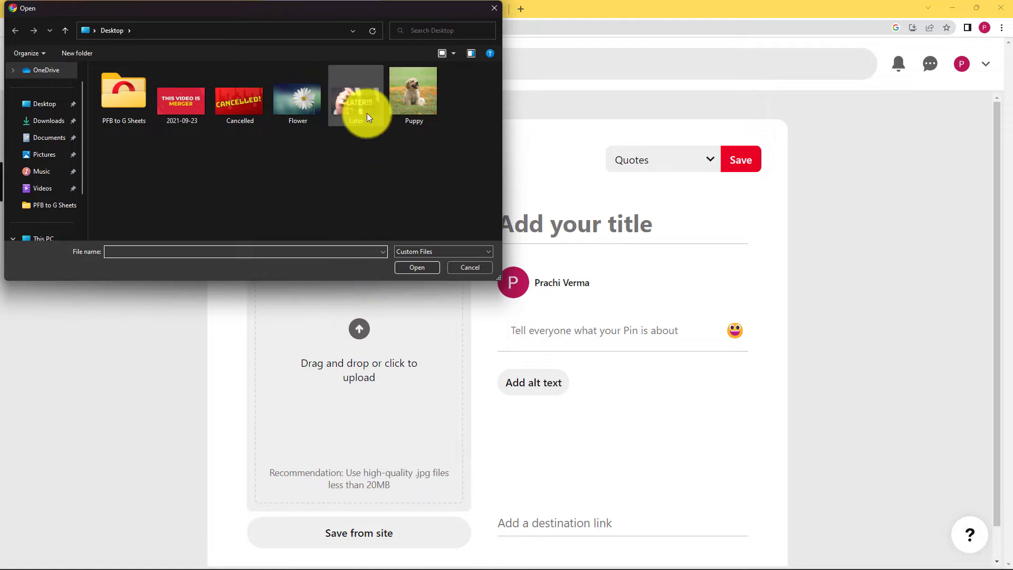
left_click(405, 121)
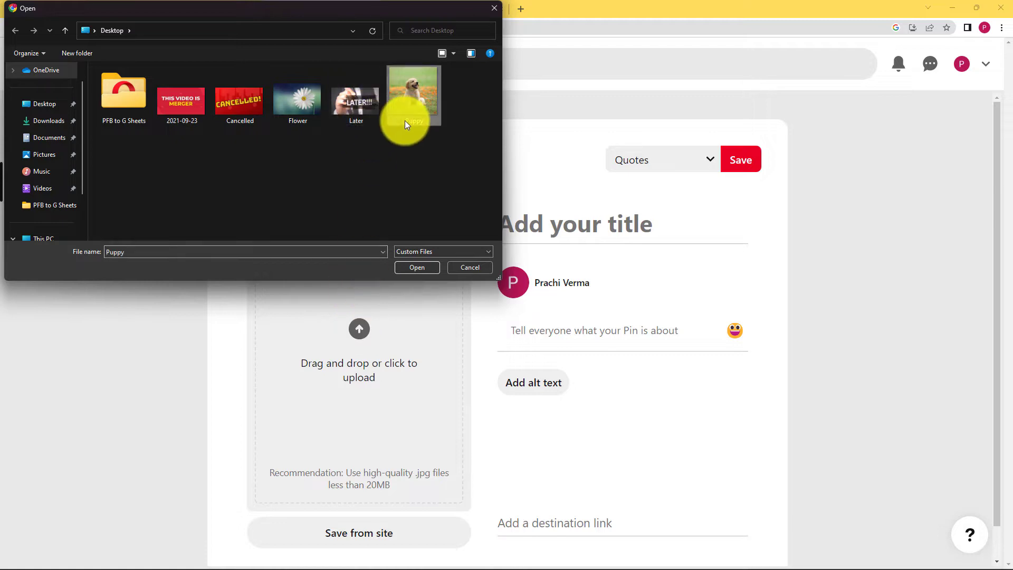
left_click(422, 271)
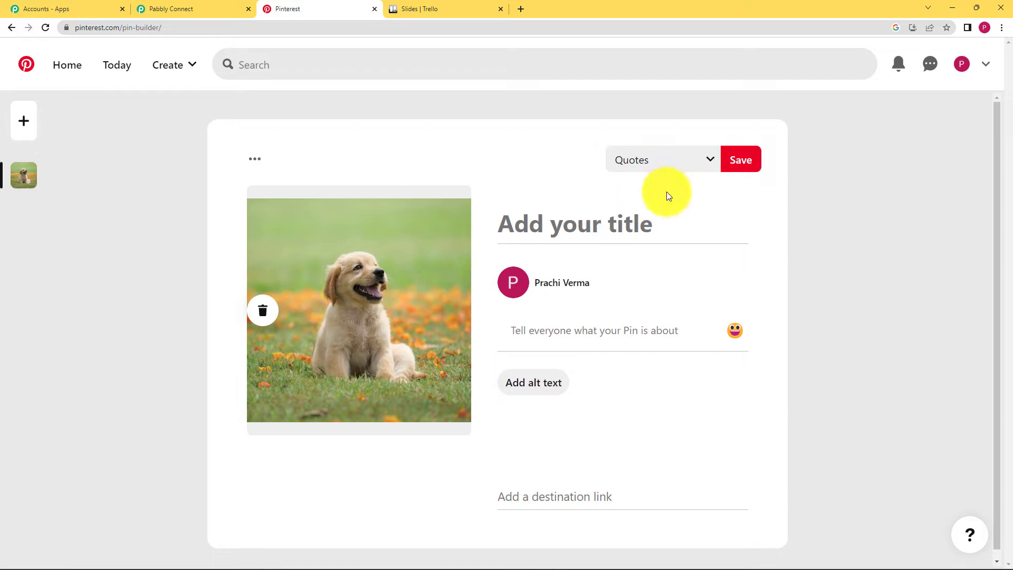
- Title the pin 'Cute Puppies', describe it 'Playing with puppies helps you reduce stress.', save to Quotes, open it
left_click(655, 225)
type("Cute Puppies")
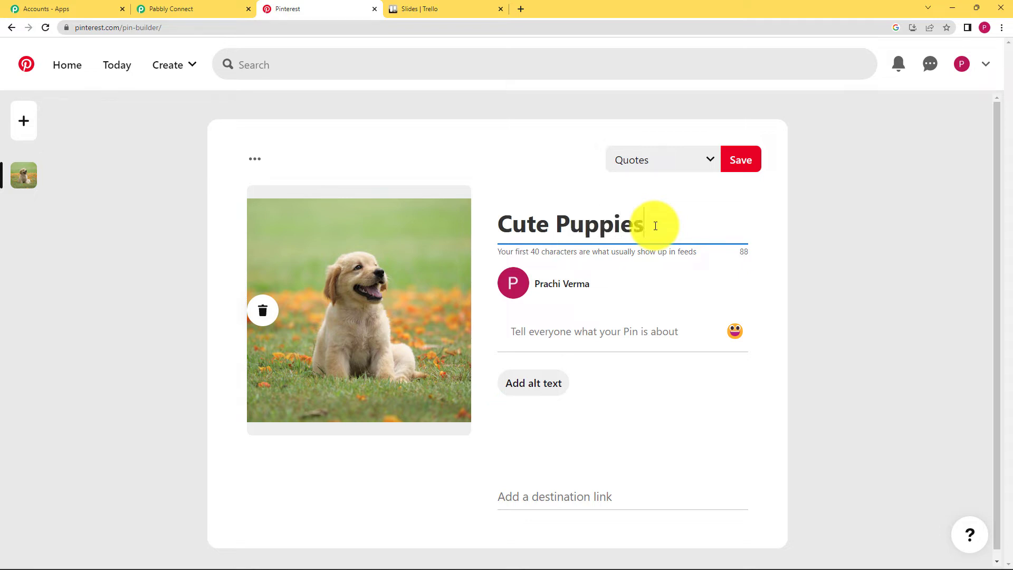
left_click(656, 330)
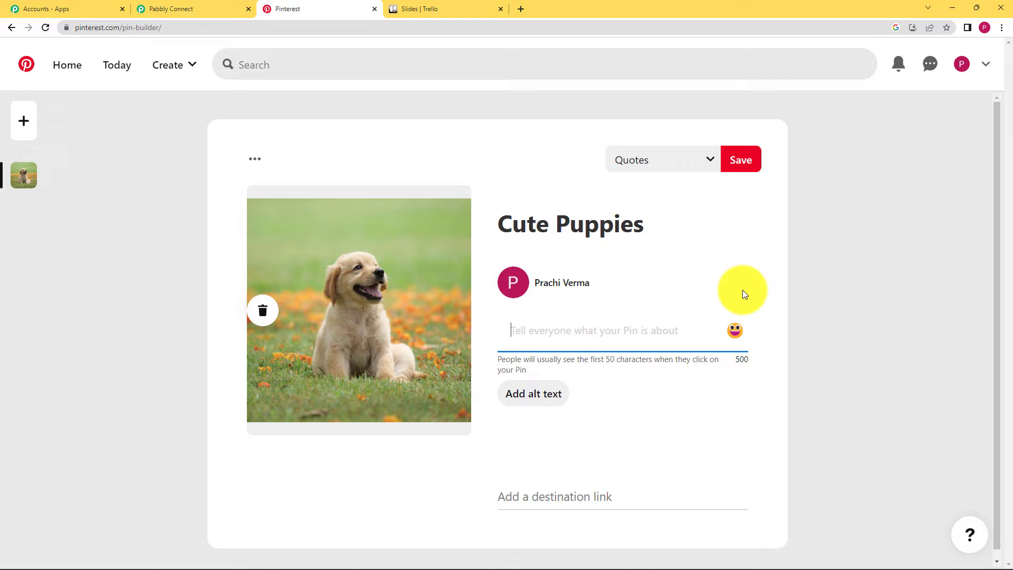
type("Pl")
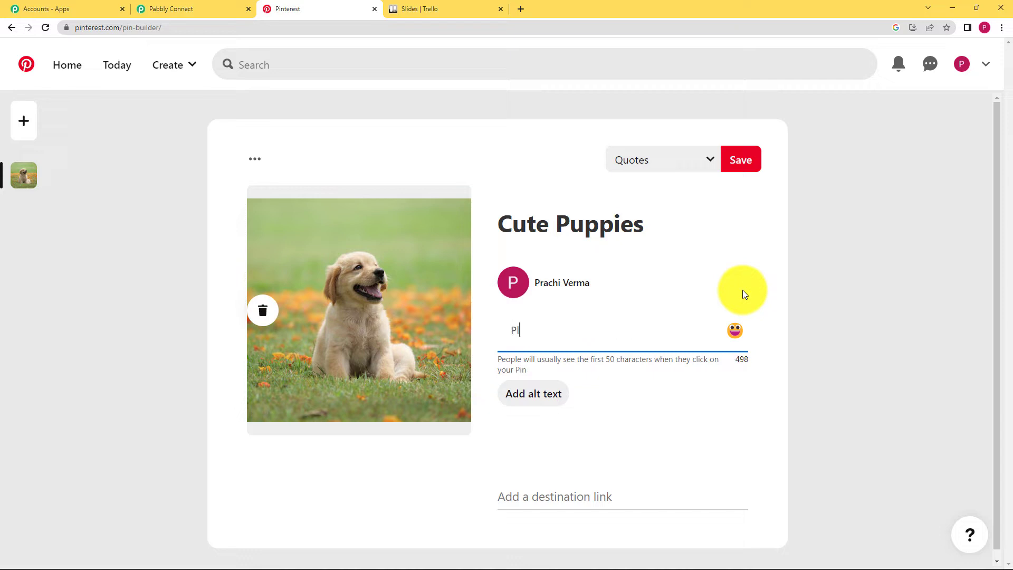
type("aying with puppies hel")
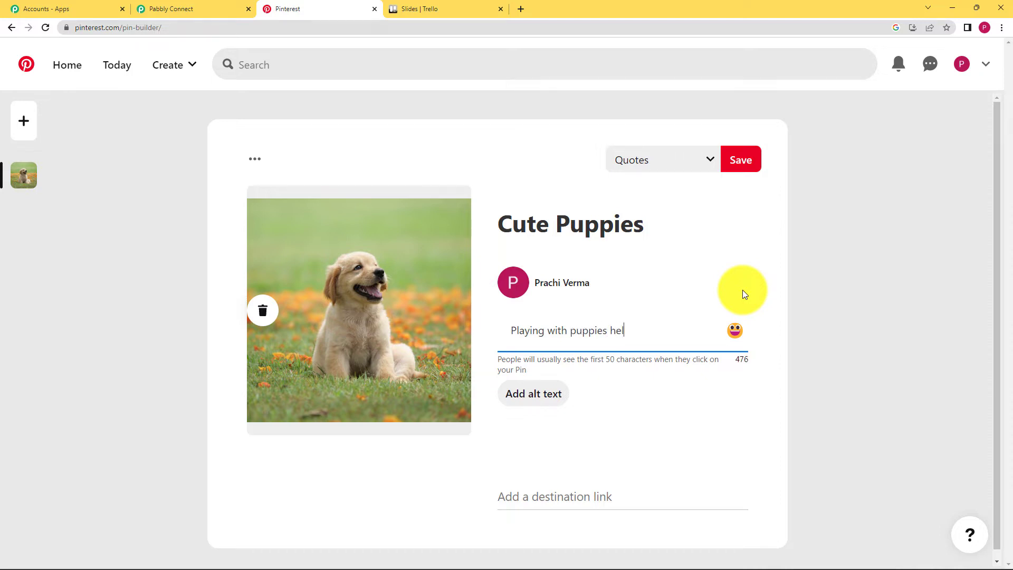
type("ps you redu")
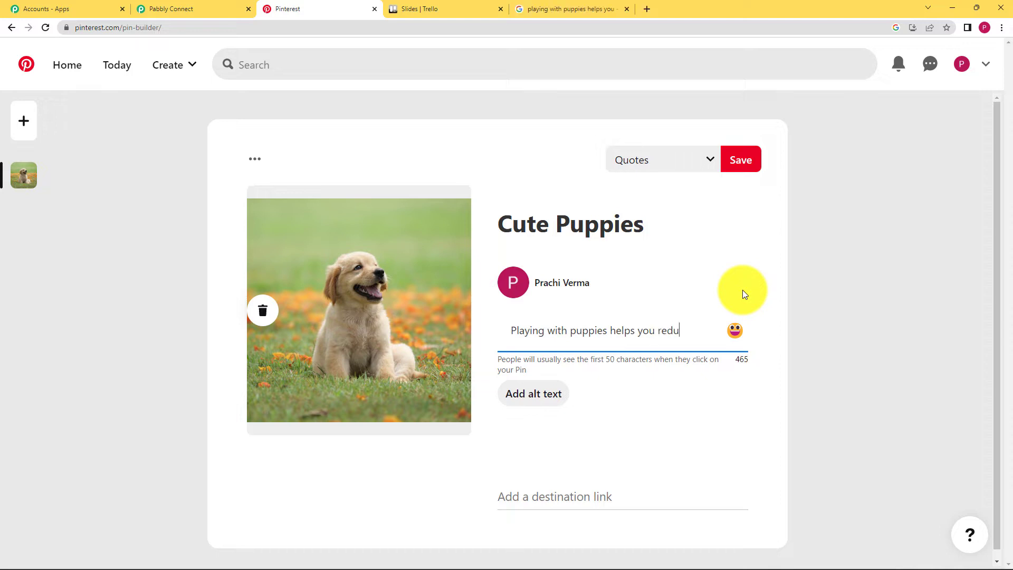
type("ce stre")
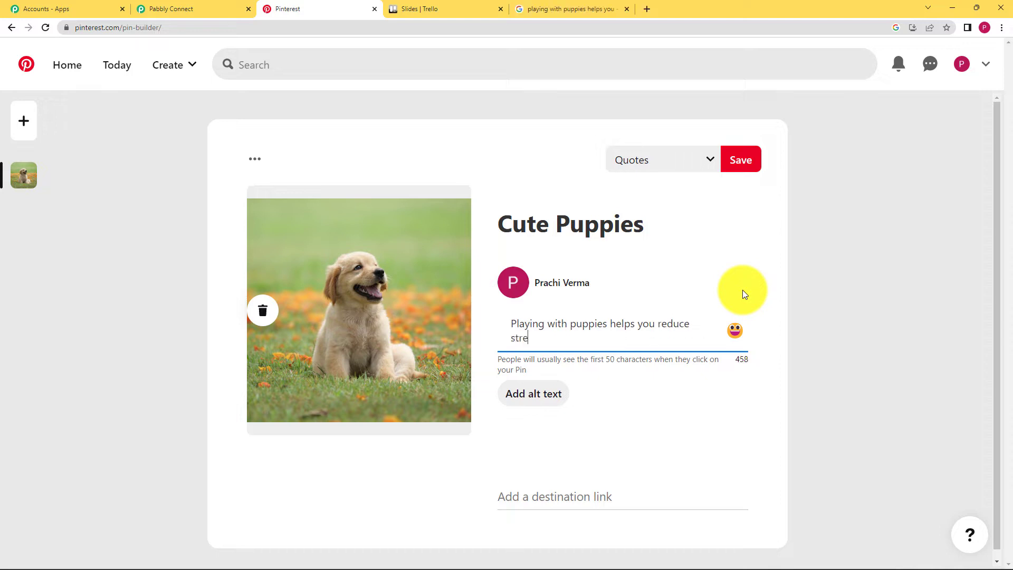
type("ss.")
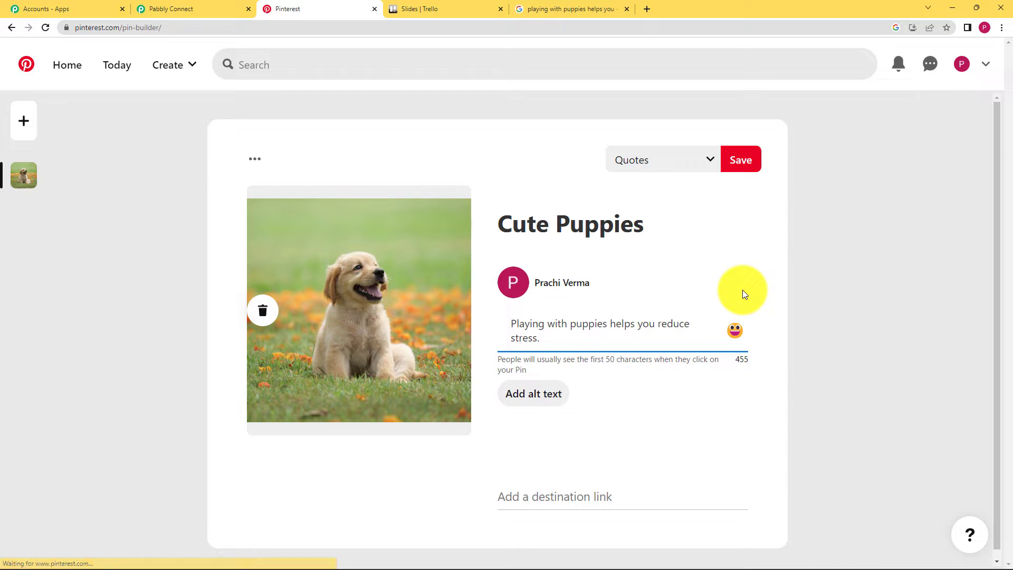
left_click(683, 168)
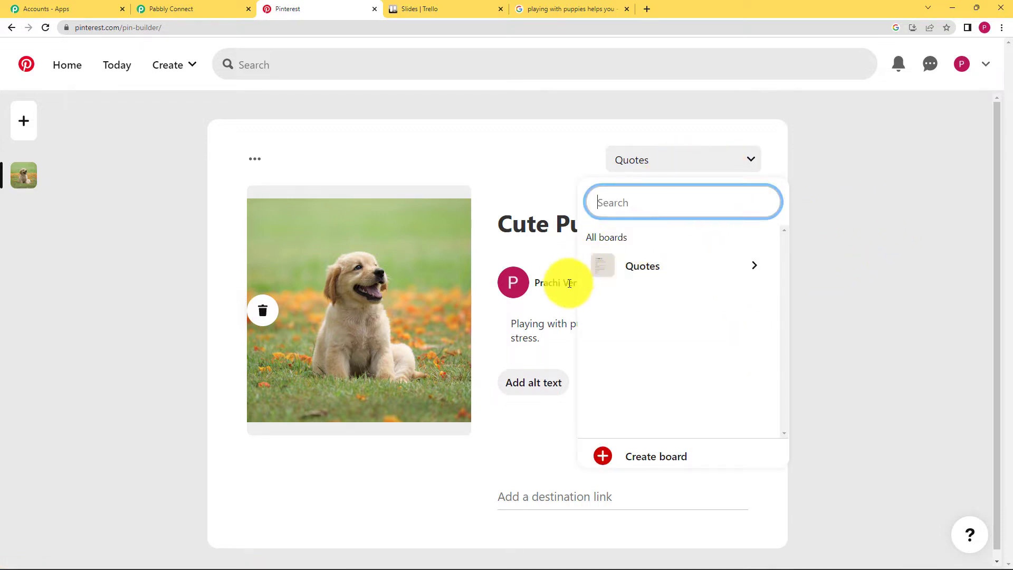
left_click(692, 165)
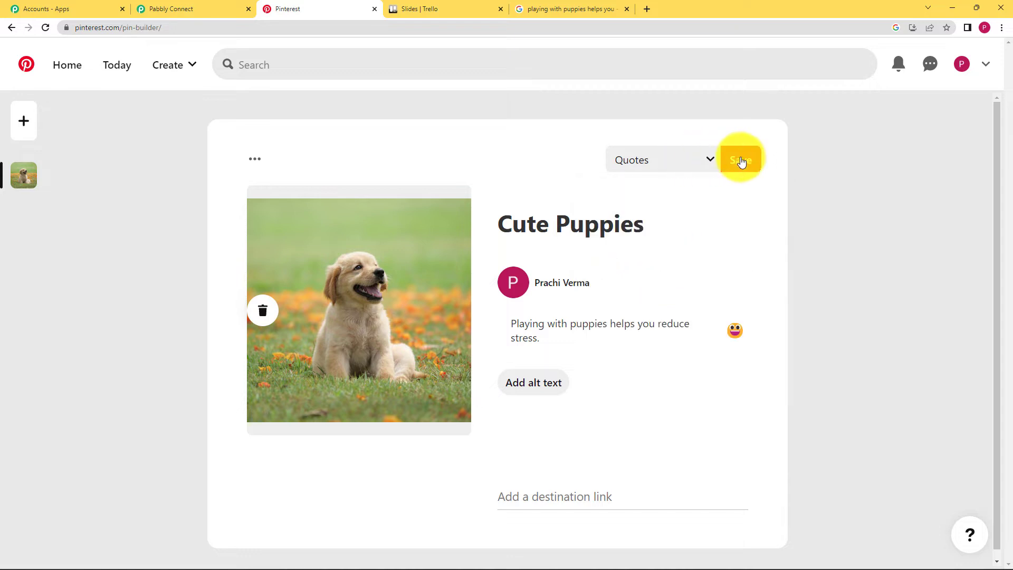
left_click(740, 161)
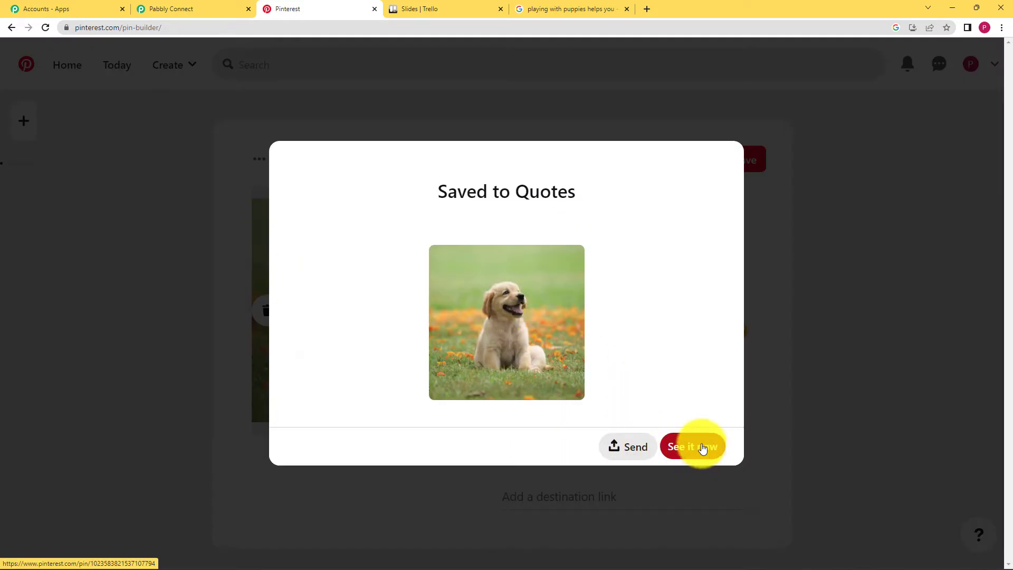
left_click(703, 448)
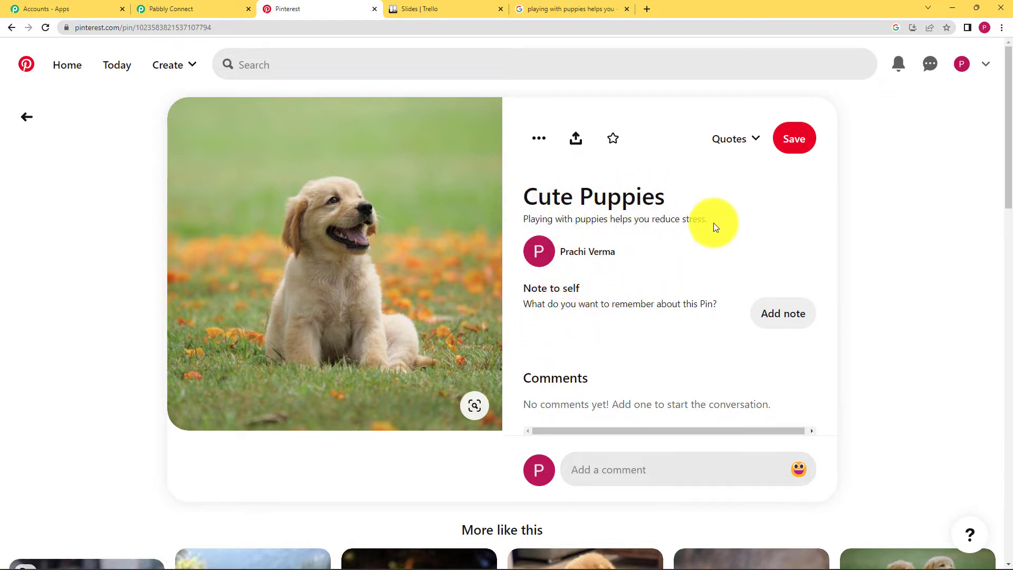
- Review the test response's title Cute Puppies, width 1200, original image URL and height 1197
left_click(200, 7)
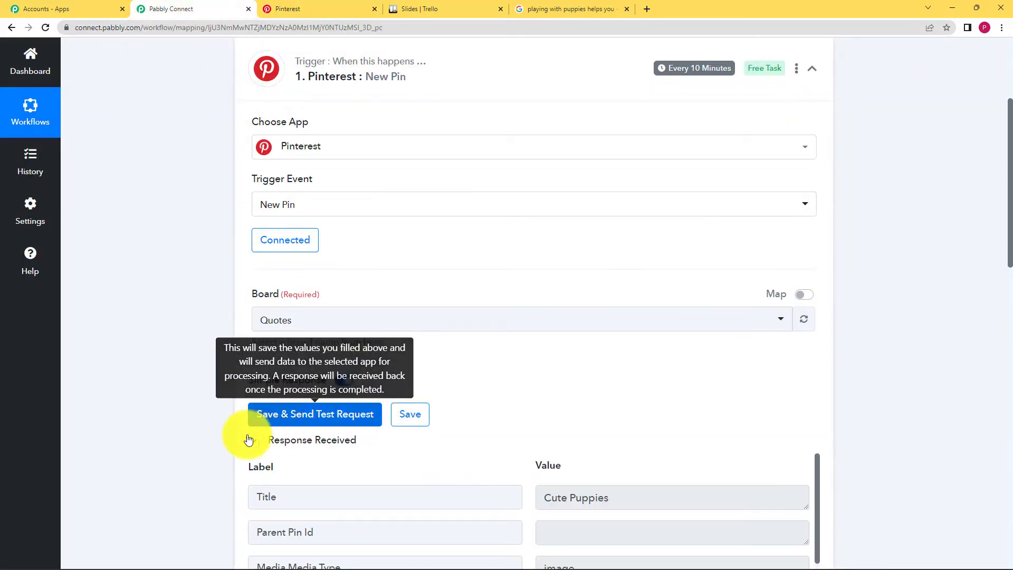
scroll(249, 439, "down", 3)
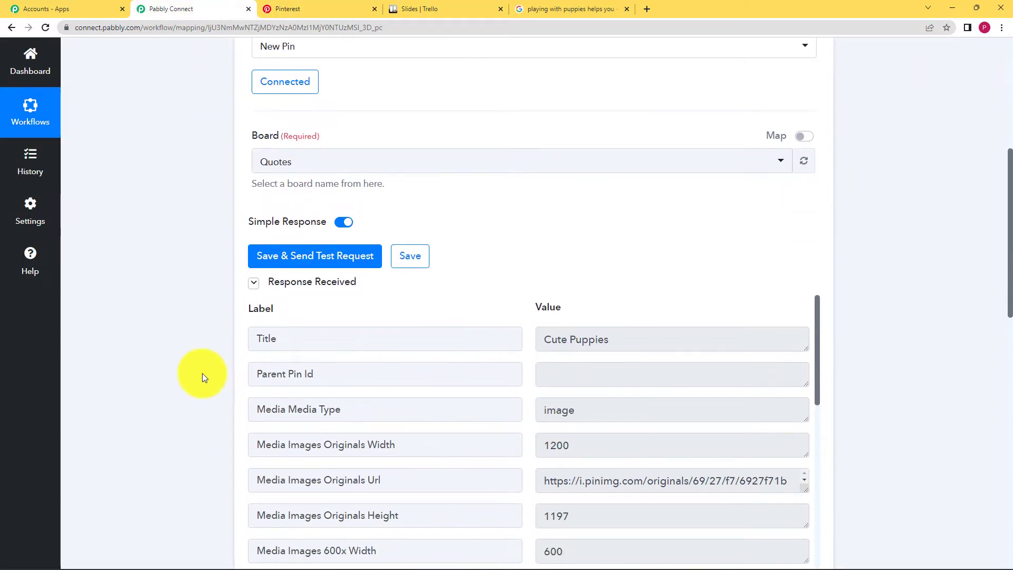
scroll(204, 377, "down", 2)
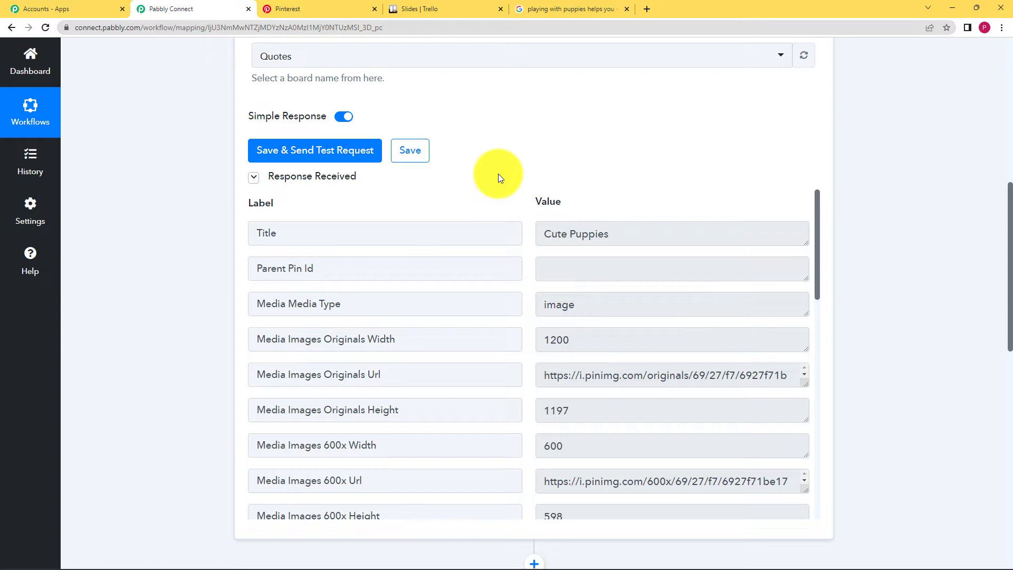
left_click_drag(620, 235, 521, 296)
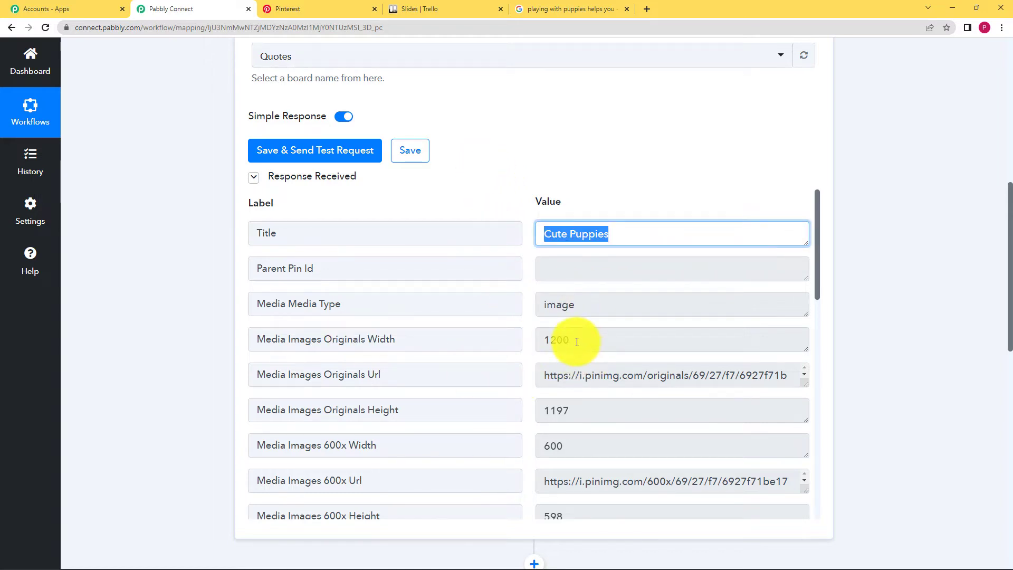
left_click_drag(577, 339, 807, 414)
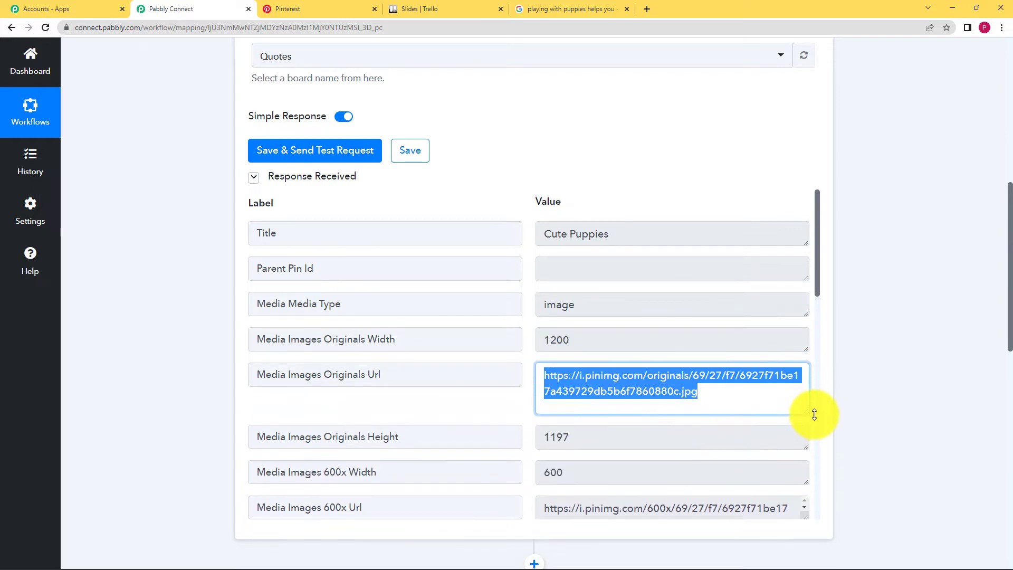
left_click(708, 394)
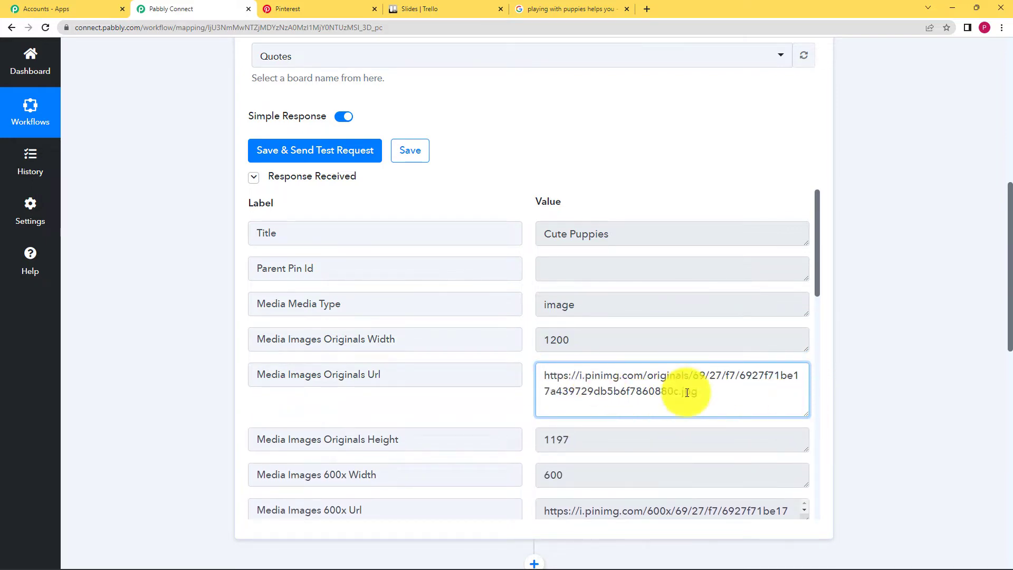
scroll(546, 423, "down", 1)
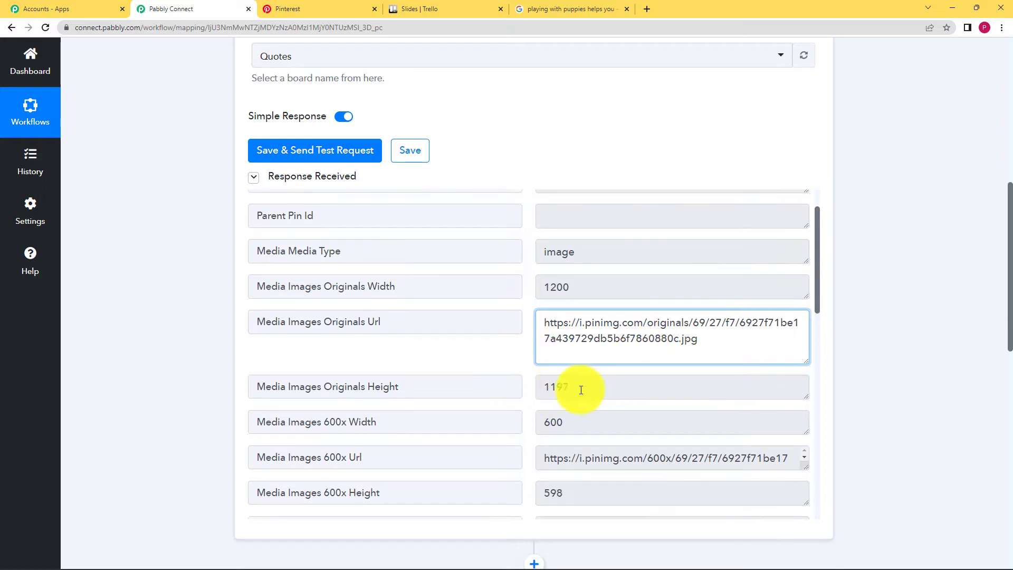
double_click(567, 387)
key("Tab")
- Compare the response Description with the Cute Puppies pin on Pinterest
scroll(530, 422, "down", 10)
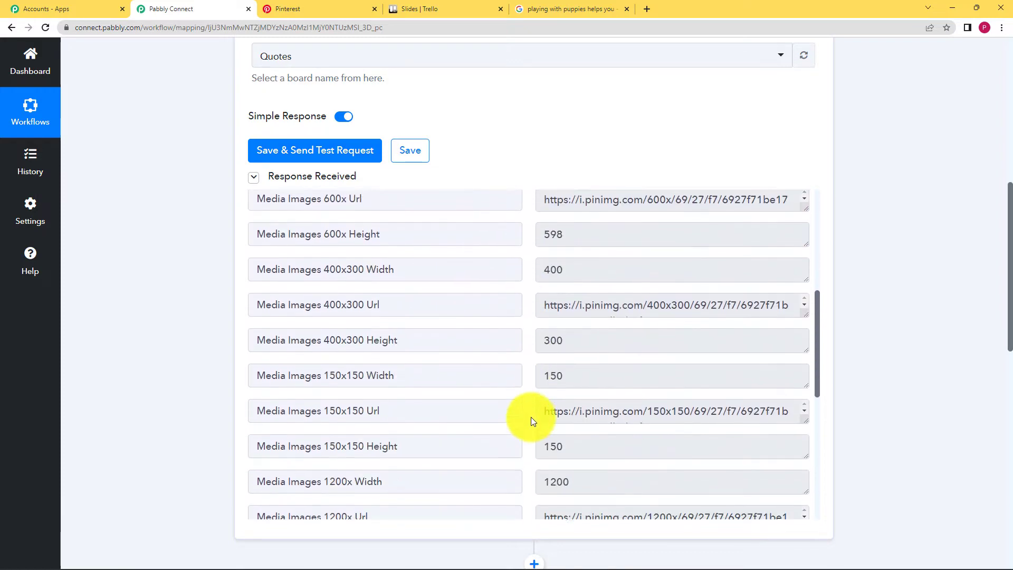
scroll(531, 421, "down", 2)
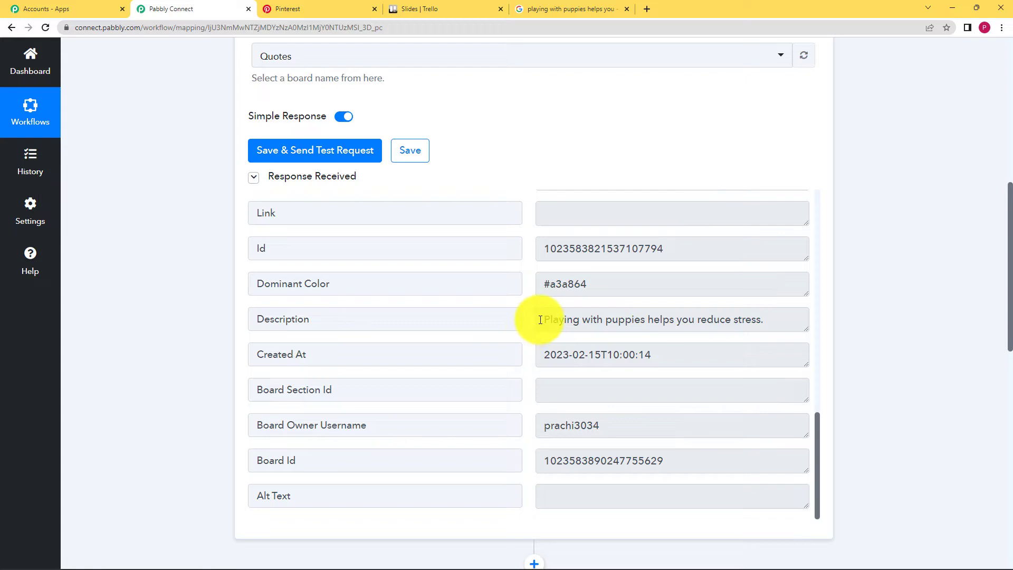
left_click_drag(540, 320, 683, 378)
left_click(529, 352)
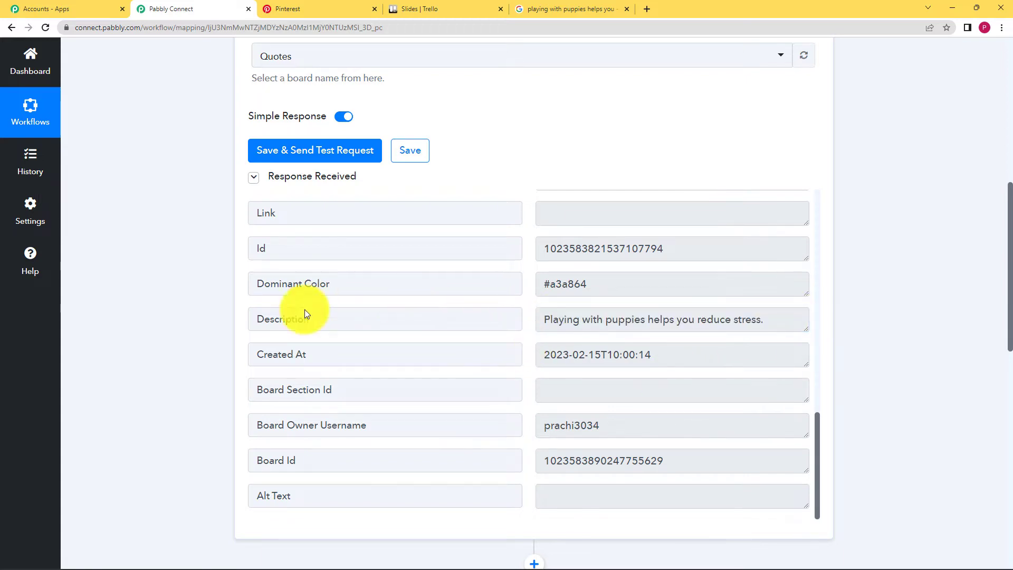
left_click(316, 8)
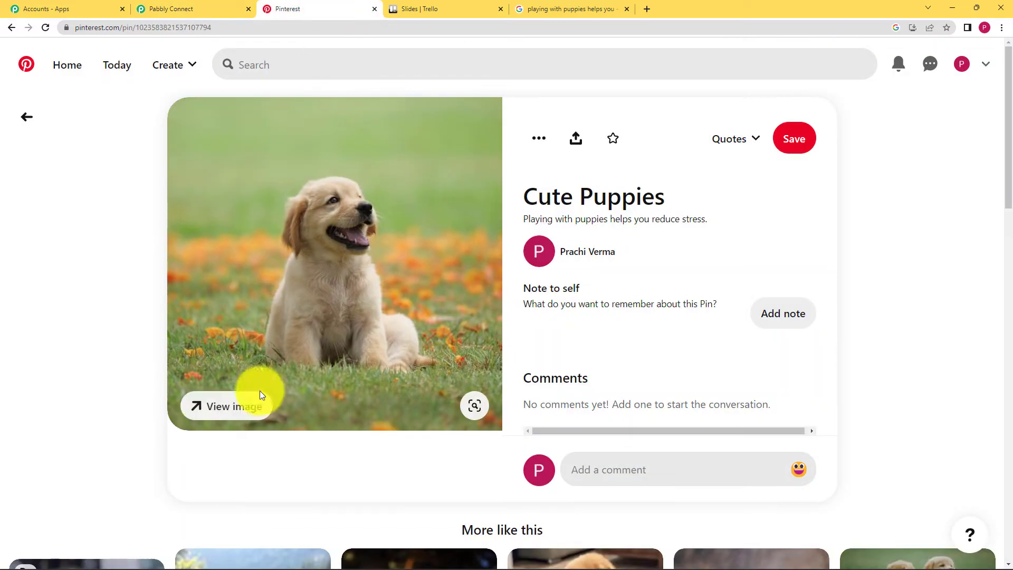
left_click(214, 8)
scroll(230, 290, "down", 5)
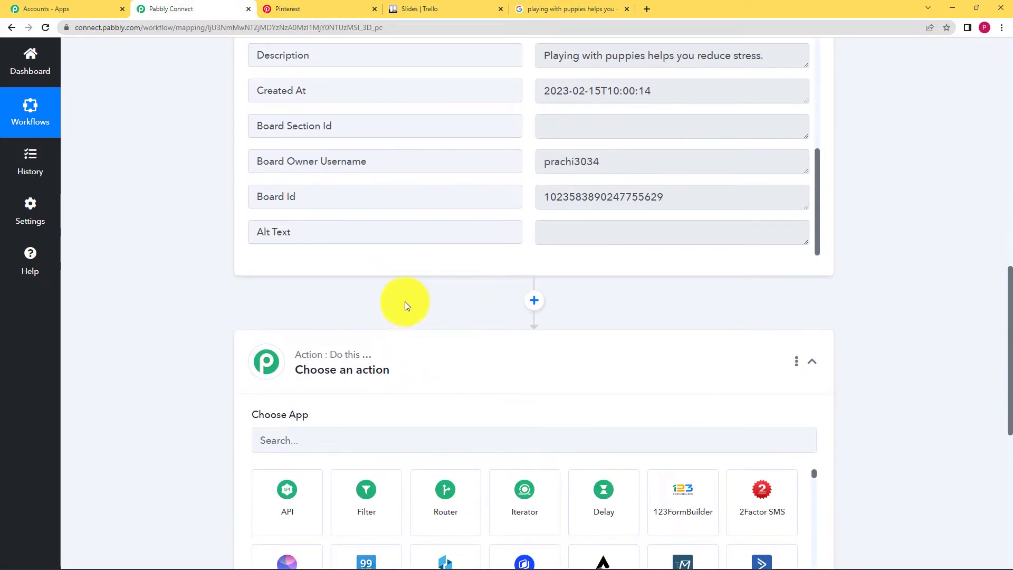
- Choose Trello as the action app with the Create a Card (With Plain Text type Description) event
left_click(362, 371)
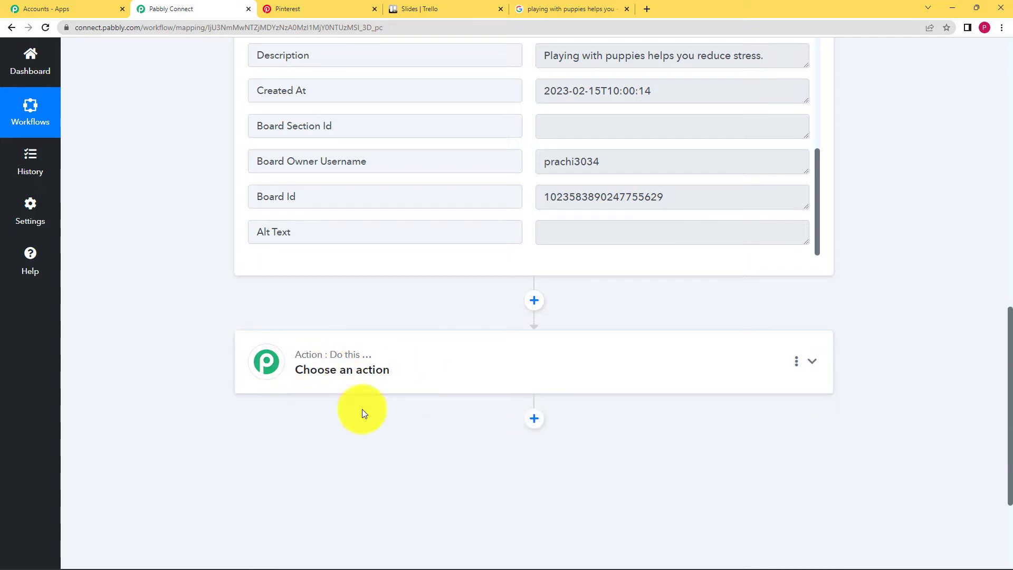
left_click(373, 366)
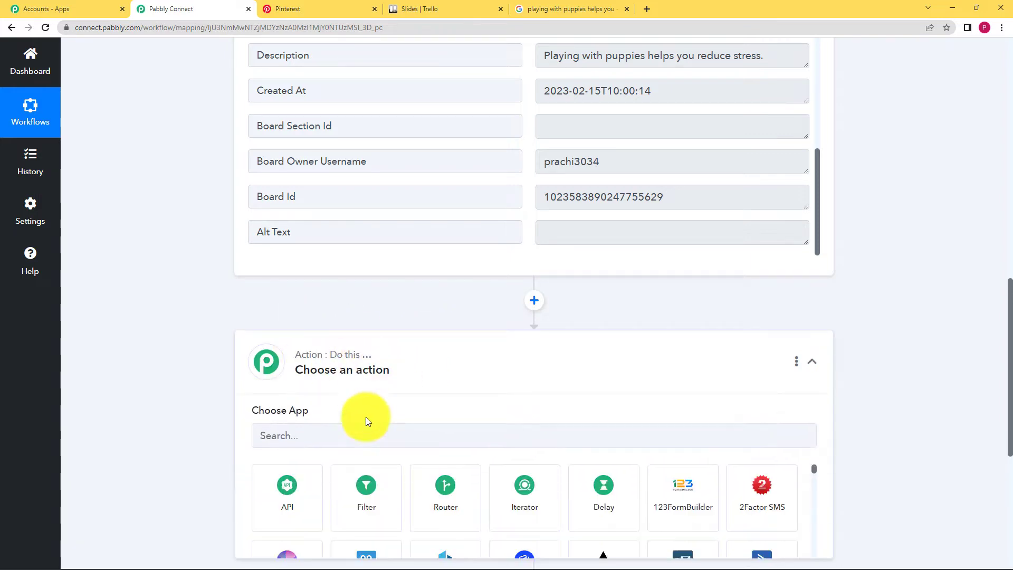
left_click(364, 439)
type("tr")
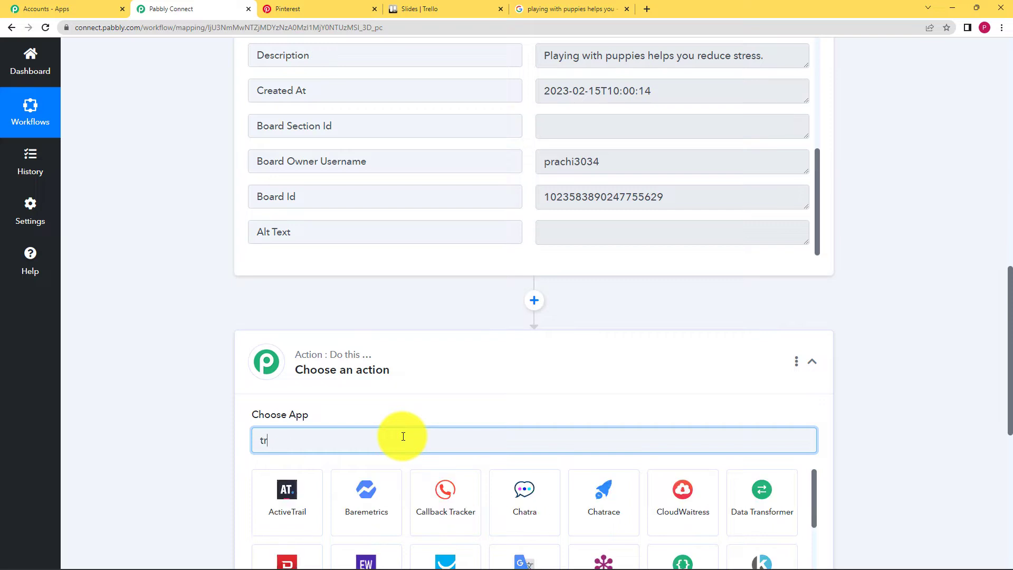
type("ello")
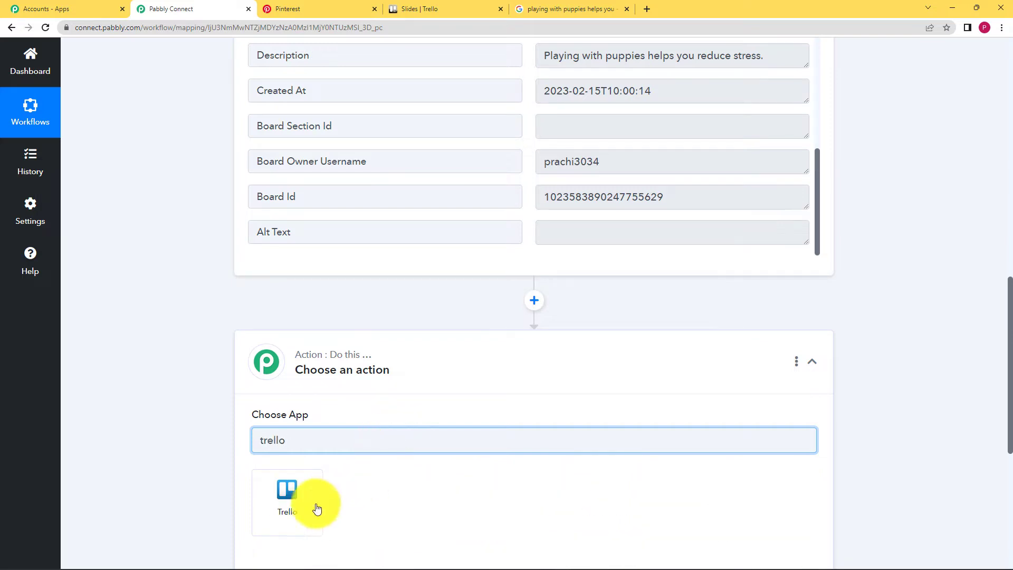
left_click(293, 495)
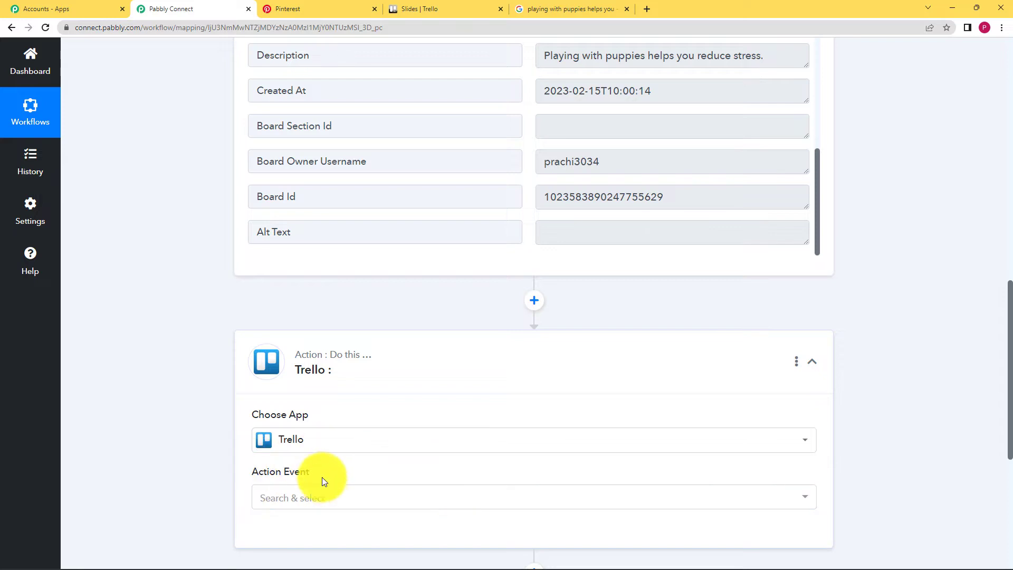
left_click(324, 498)
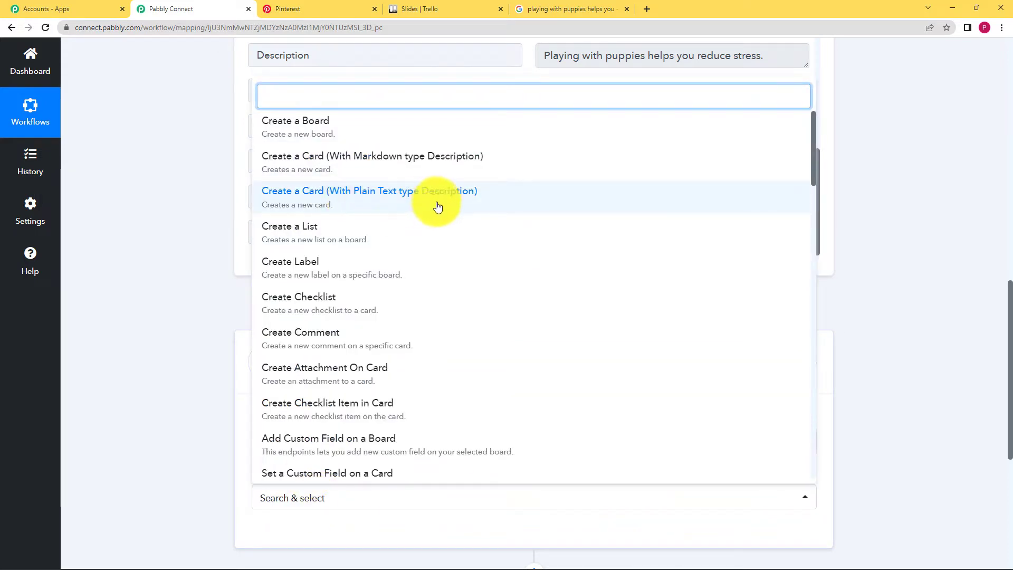
left_click(459, 206)
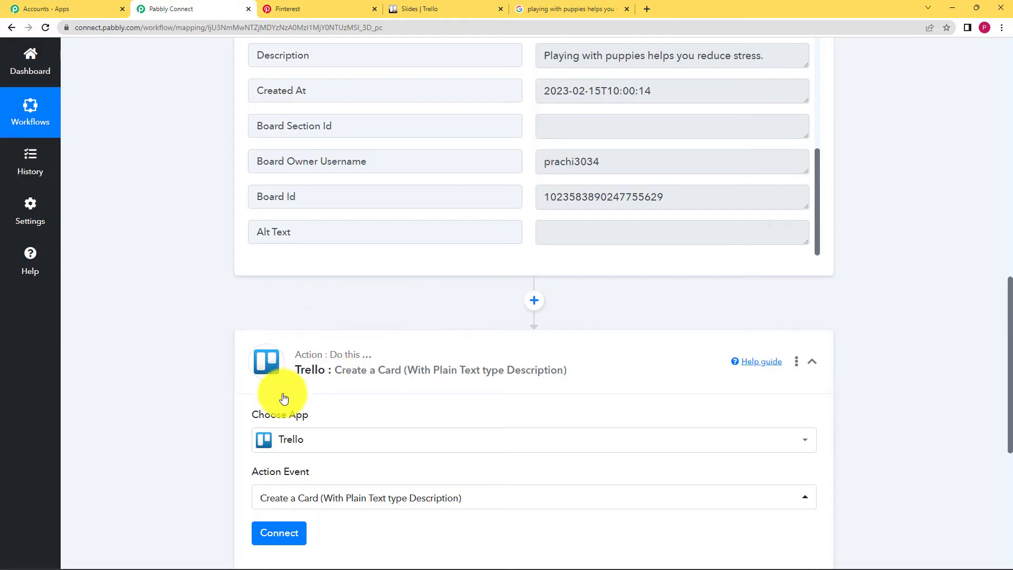
left_click(466, 6)
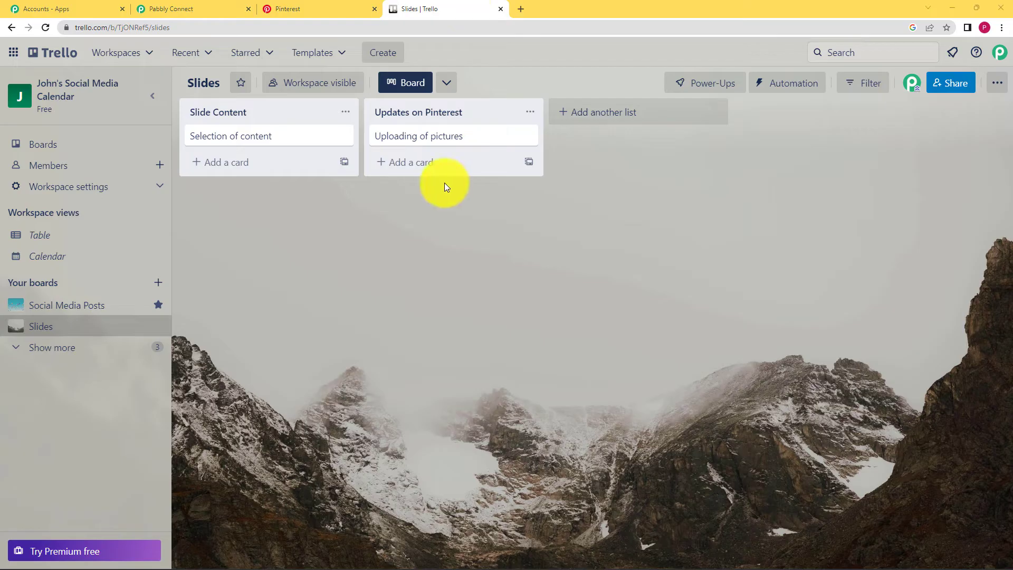
left_click(454, 140)
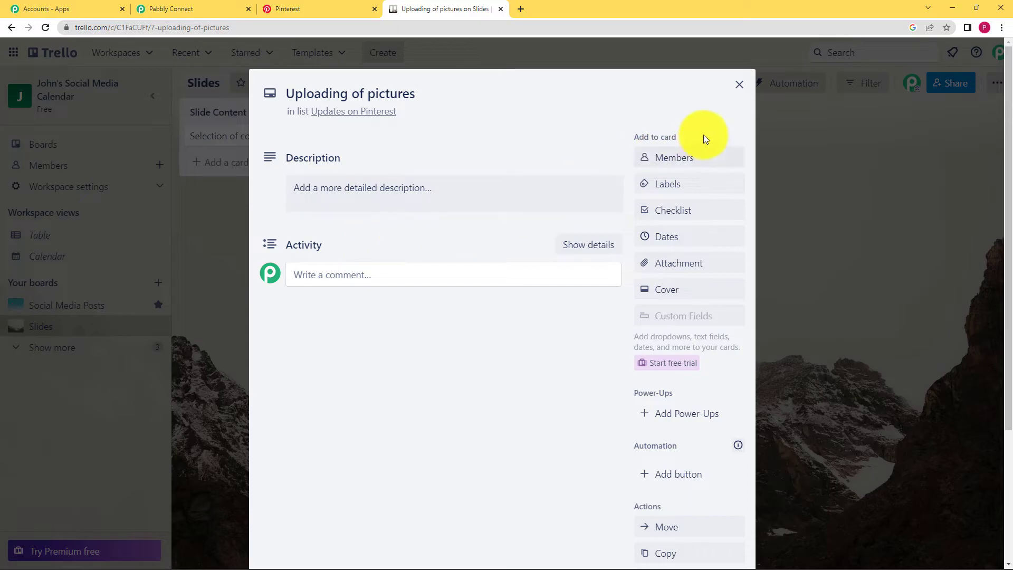
left_click(737, 86)
left_click(174, 9)
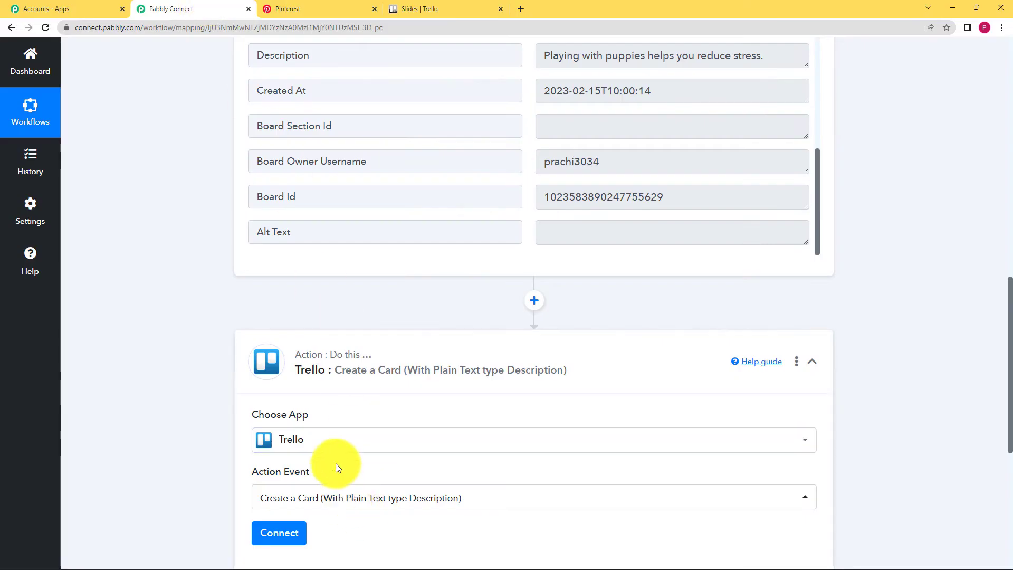
- Add a new Trello connection, Trello #13, and open Trello's Developer API Keys page
scroll(335, 463, "down", 2)
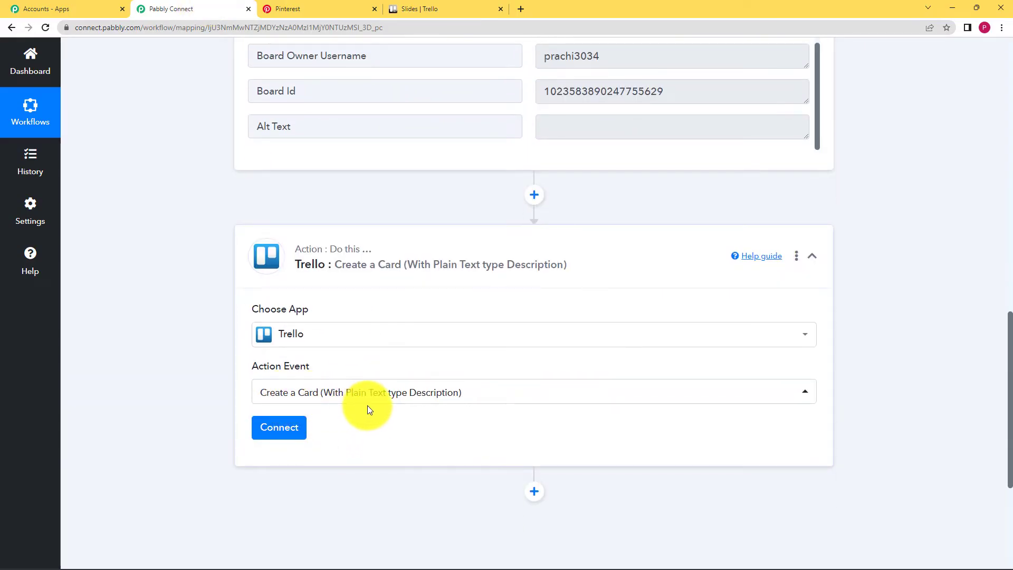
left_click(290, 430)
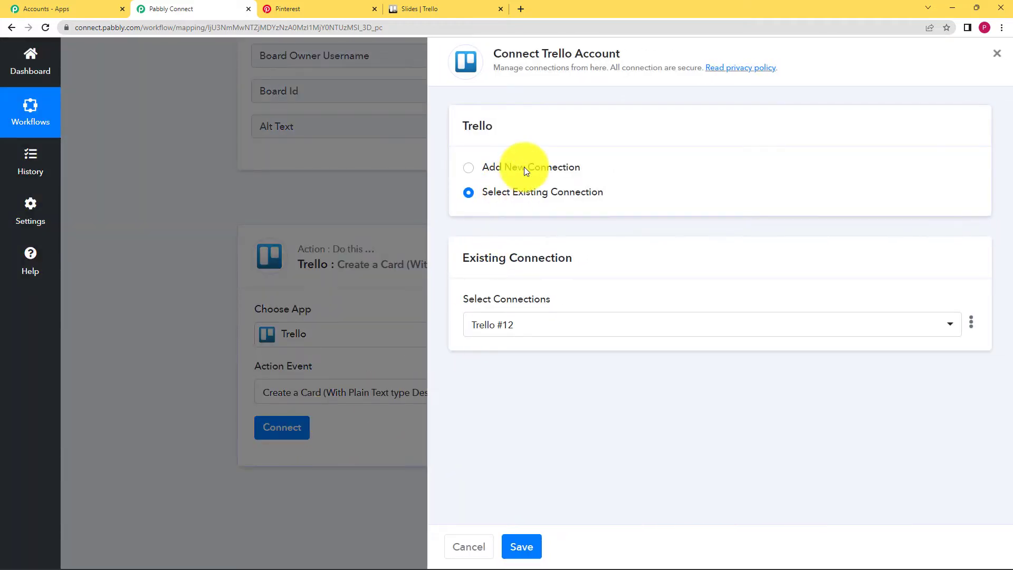
left_click(524, 167)
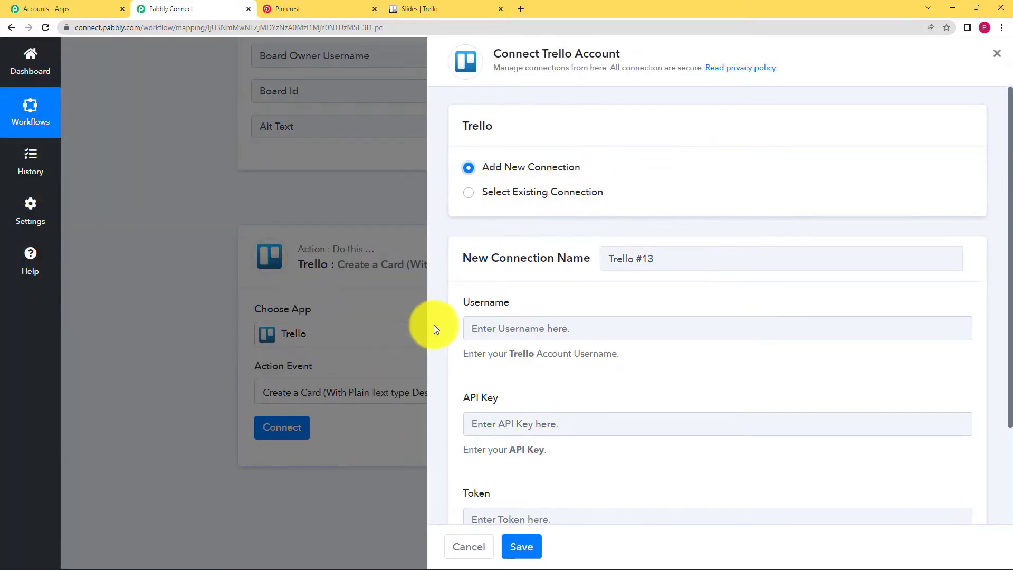
scroll(448, 330, "down", 2)
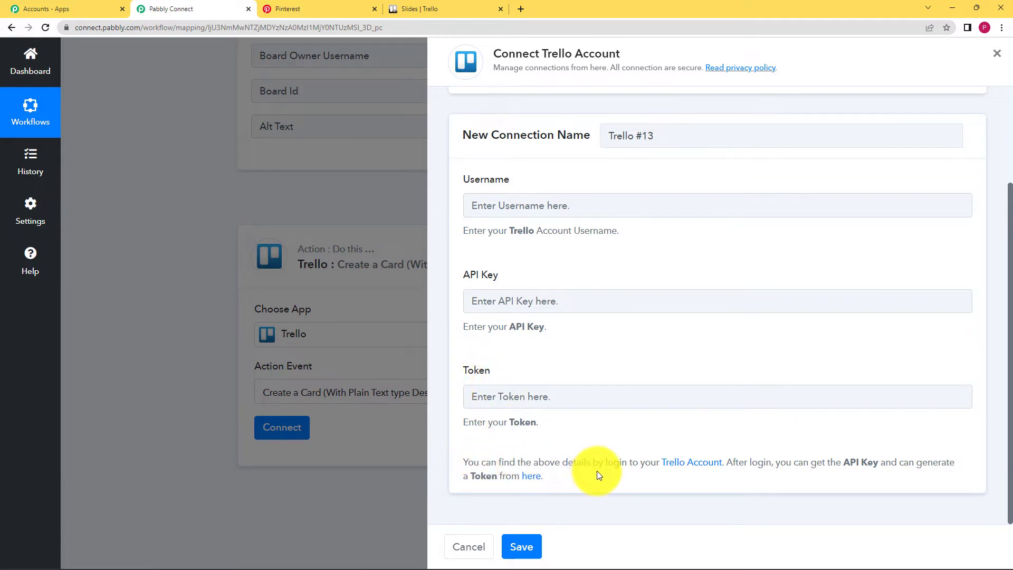
left_click(433, 9)
left_click(214, 7)
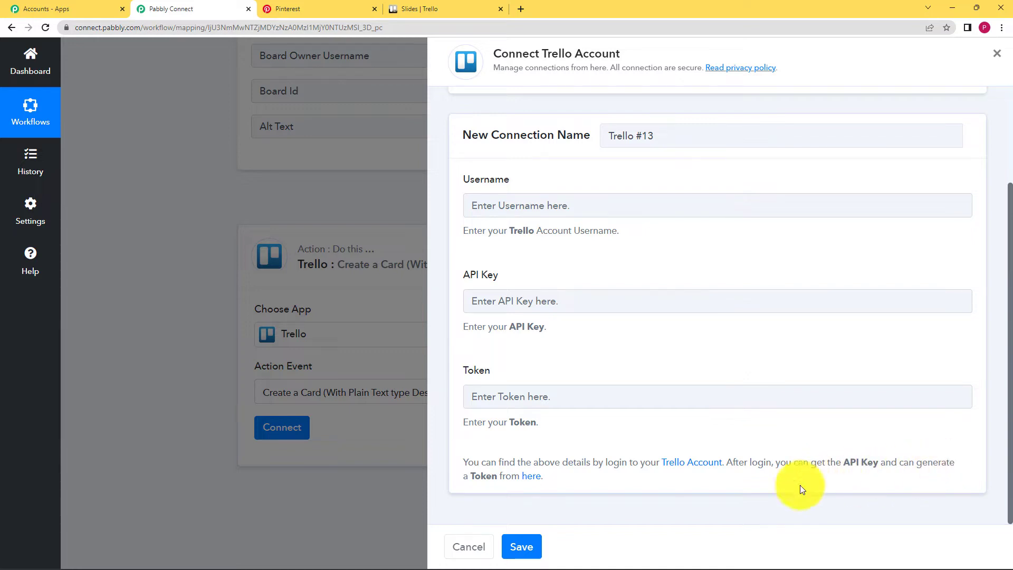
left_click(531, 478)
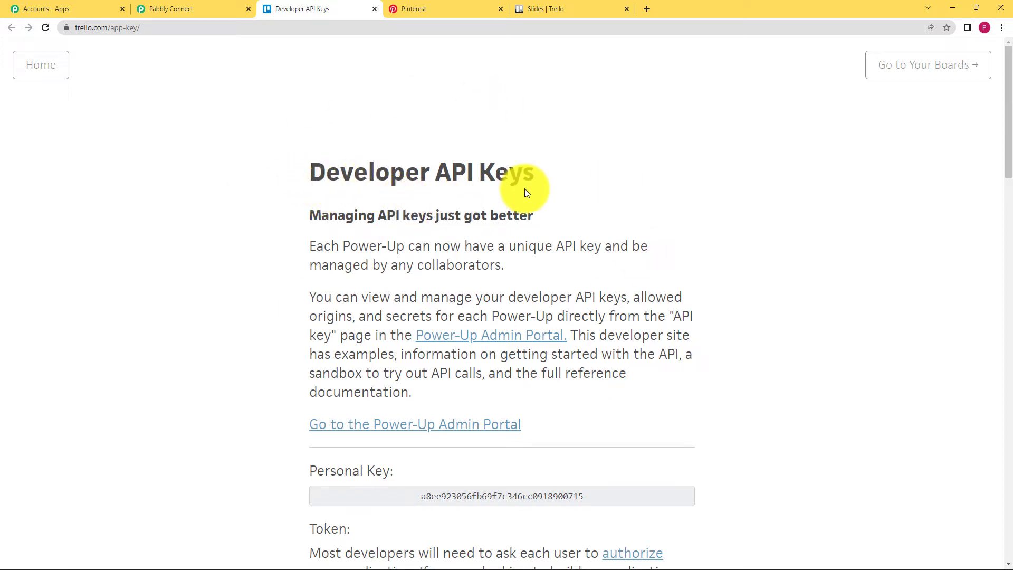
- Select the whole Trello personal key on the Developer API Keys page for copying
scroll(301, 355, "down", 4)
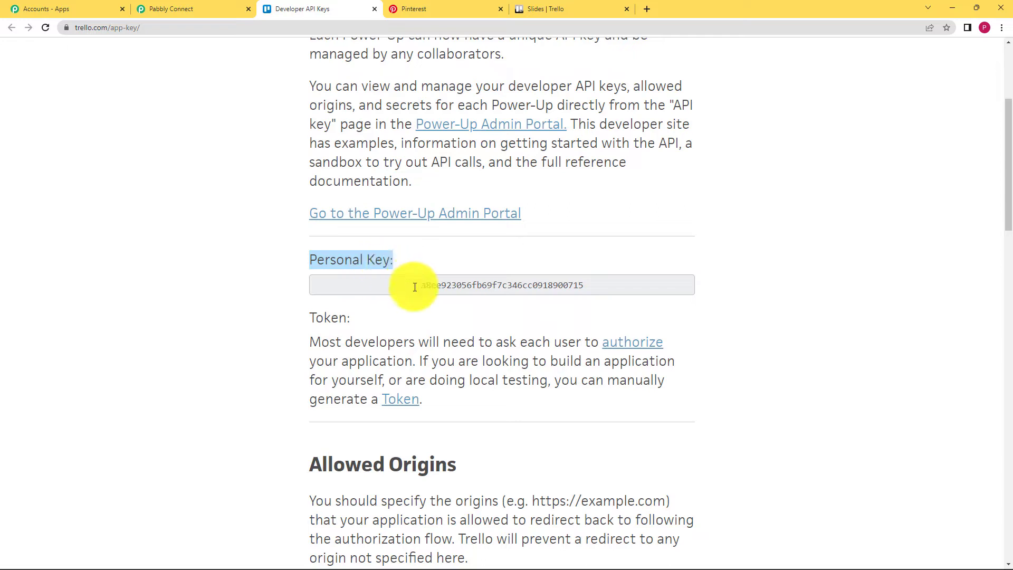
left_click_drag(414, 285, 585, 294)
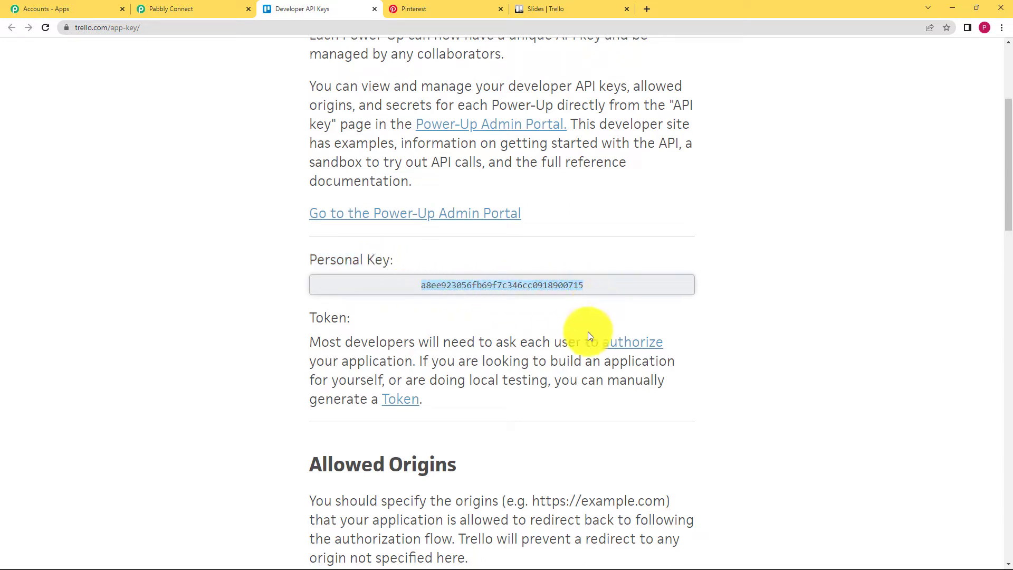
- Paste the Trello personal key into the connection's API Key field
left_click(232, 9)
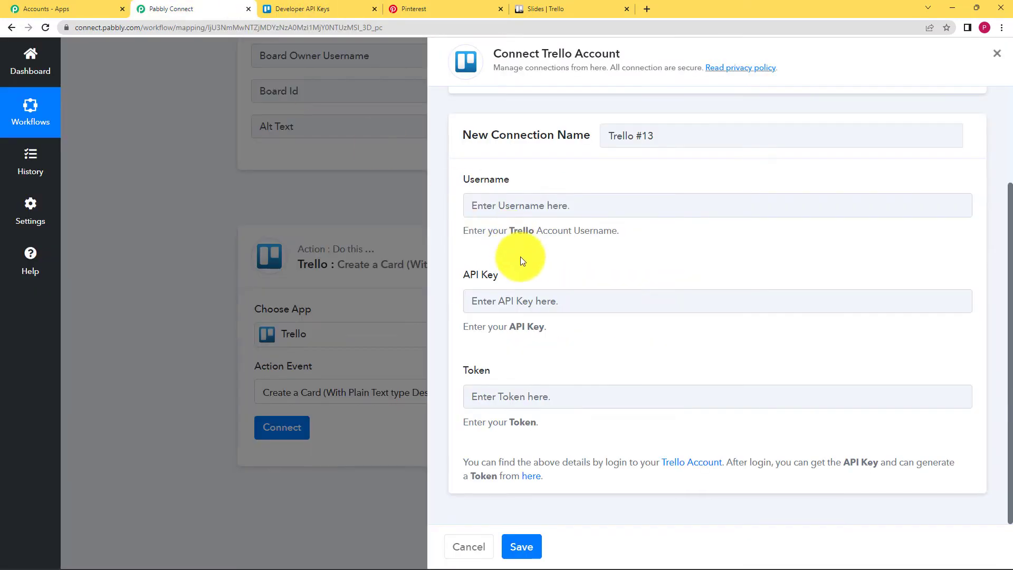
left_click(535, 305)
left_click(515, 353)
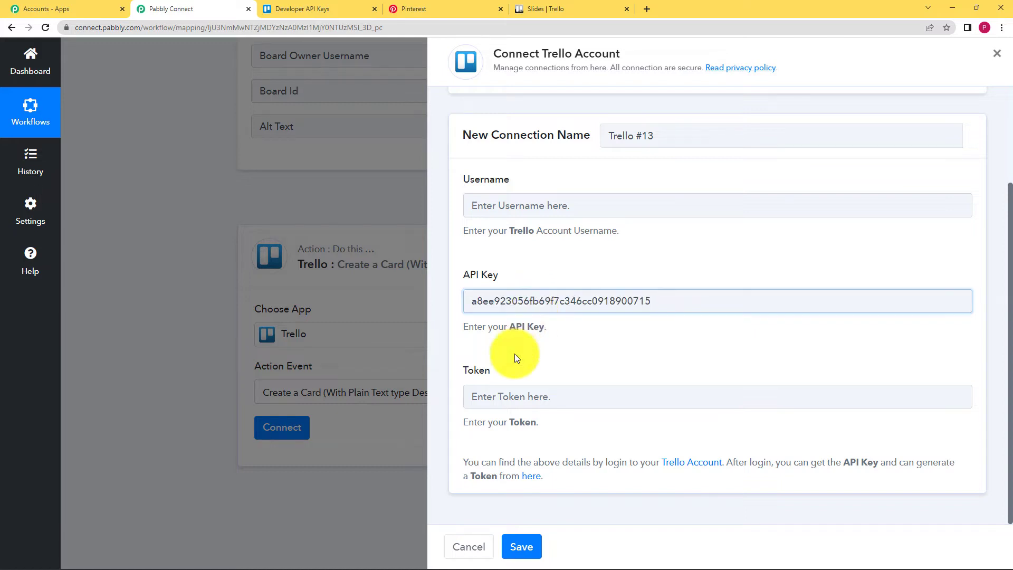
- Open Trello's token authorization page from the Developer API Keys page
left_click(361, 6)
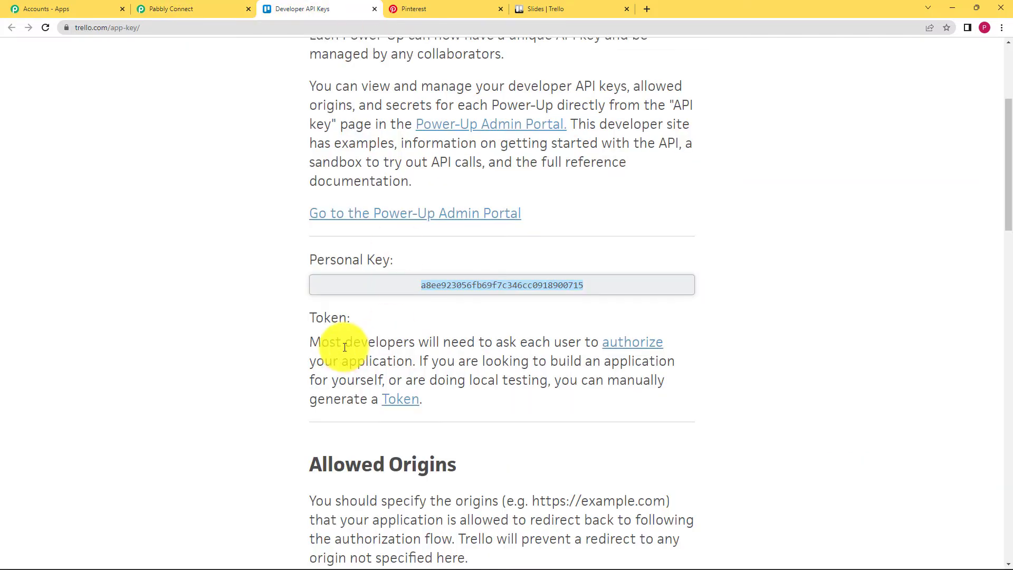
left_click_drag(309, 318, 353, 322)
left_click(366, 316)
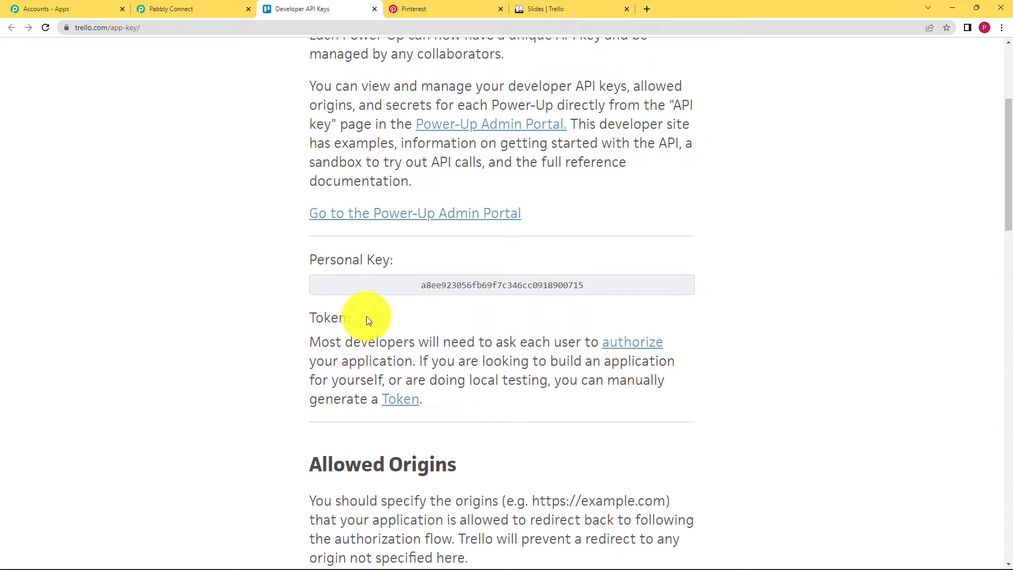
left_click(399, 401)
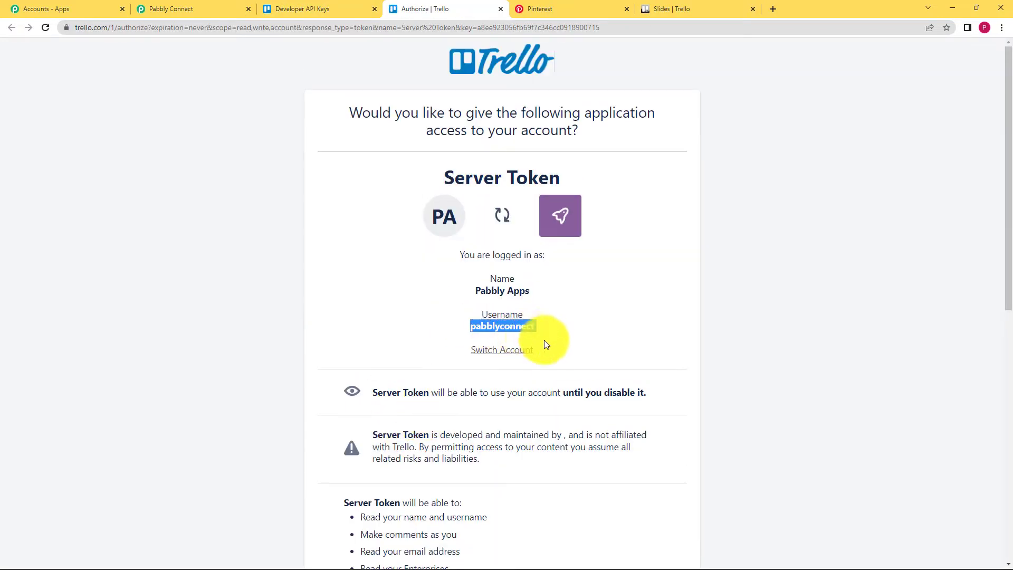
- Enter the Trello account username in the connection's Username field
left_click(226, 9)
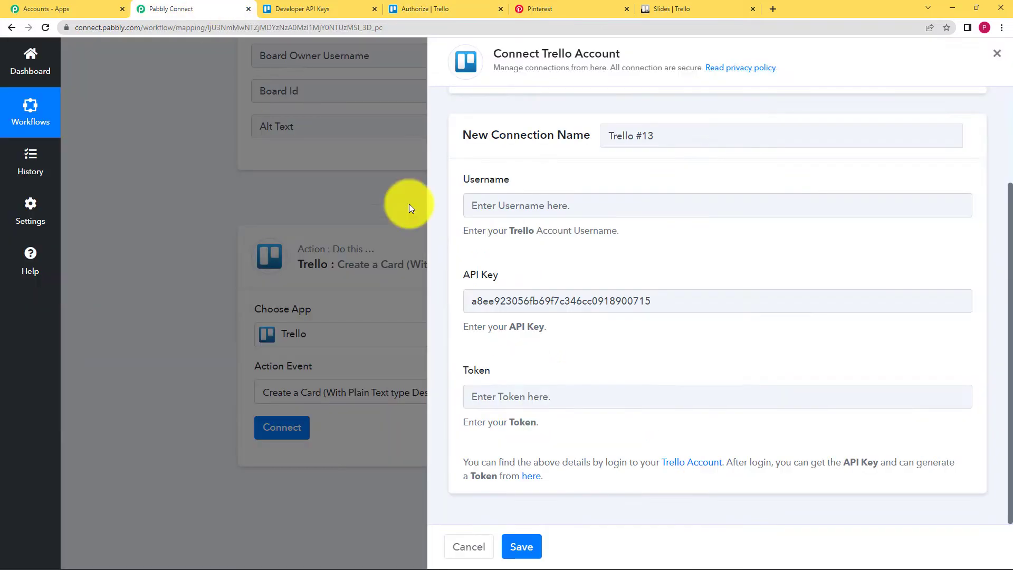
left_click(516, 208)
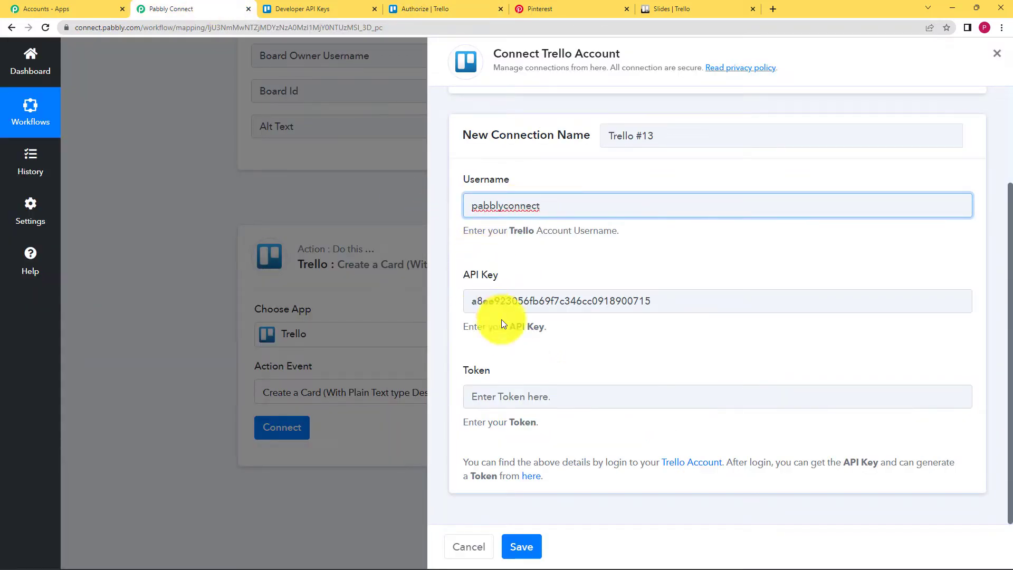
left_click(424, 11)
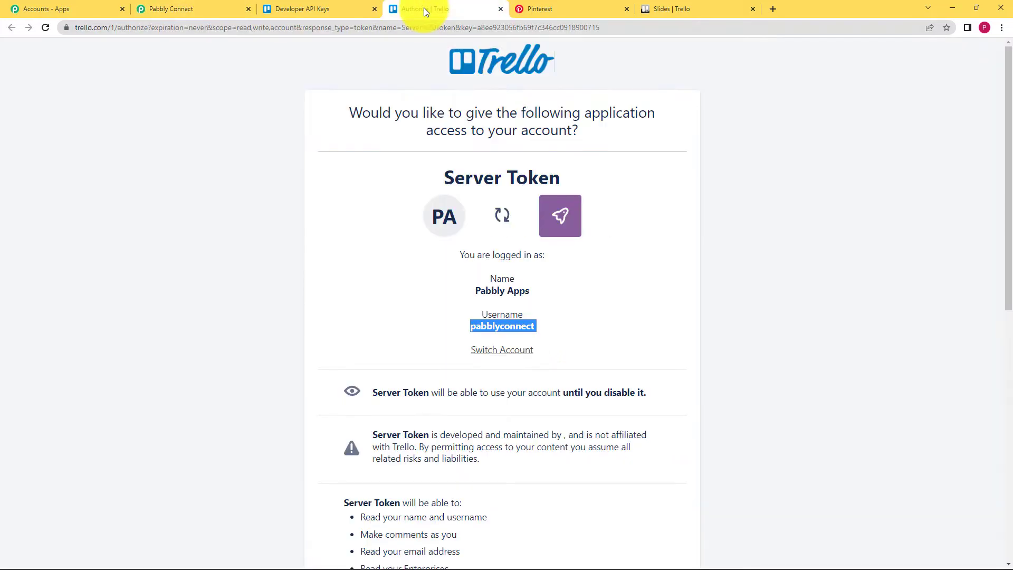
- Allow the Server Token access to Trello and select the generated token for the Token field
left_click(419, 341)
left_click_drag(441, 176, 574, 189)
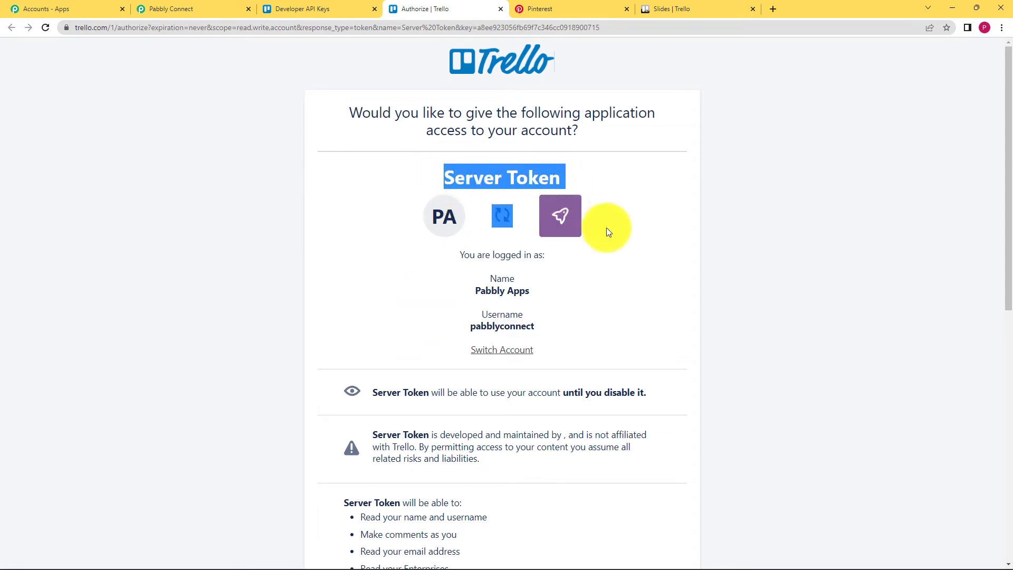
left_click(401, 348)
scroll(401, 348, "down", 3)
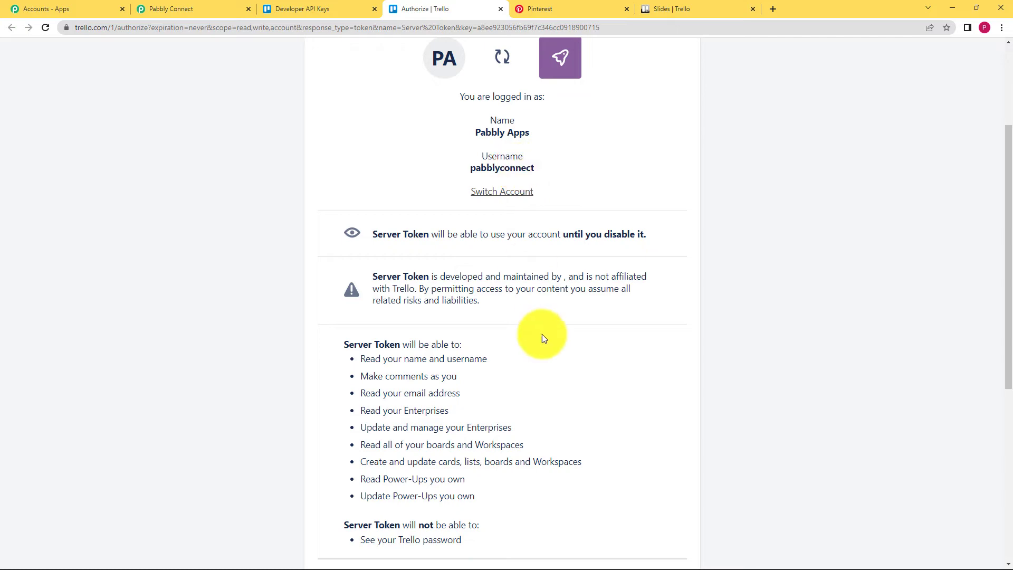
scroll(542, 338, "down", 6)
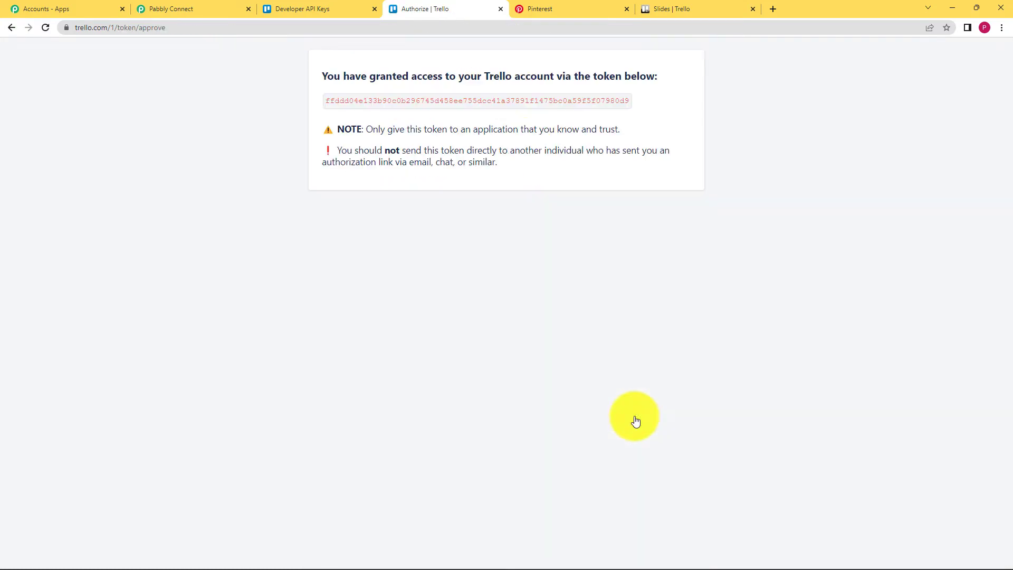
left_click_drag(328, 100, 626, 101)
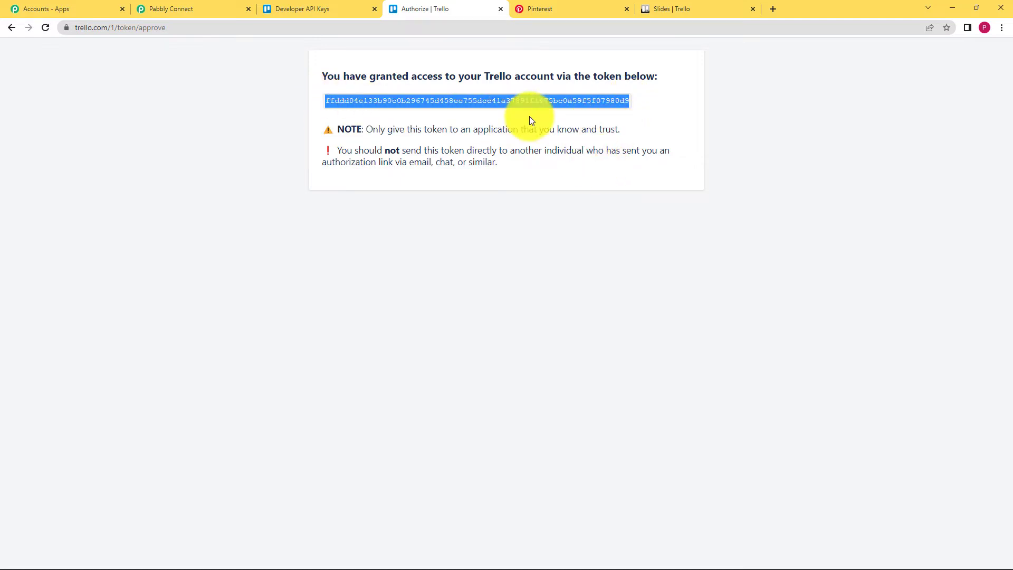
left_click(171, 8)
left_click(515, 396)
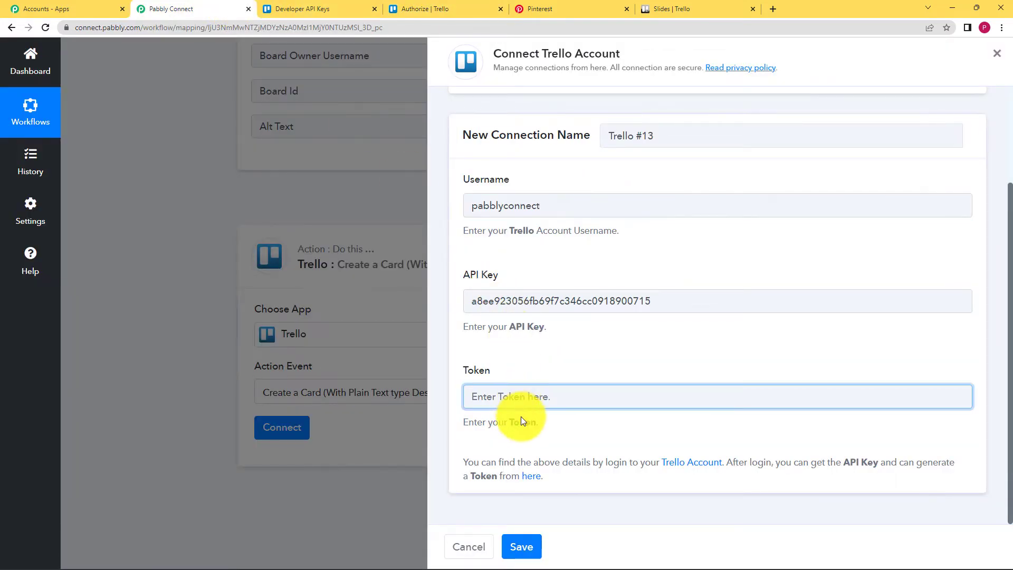
- Paste the generated token, save the Trello connection, and view the Slides board
key("ctrl+v")
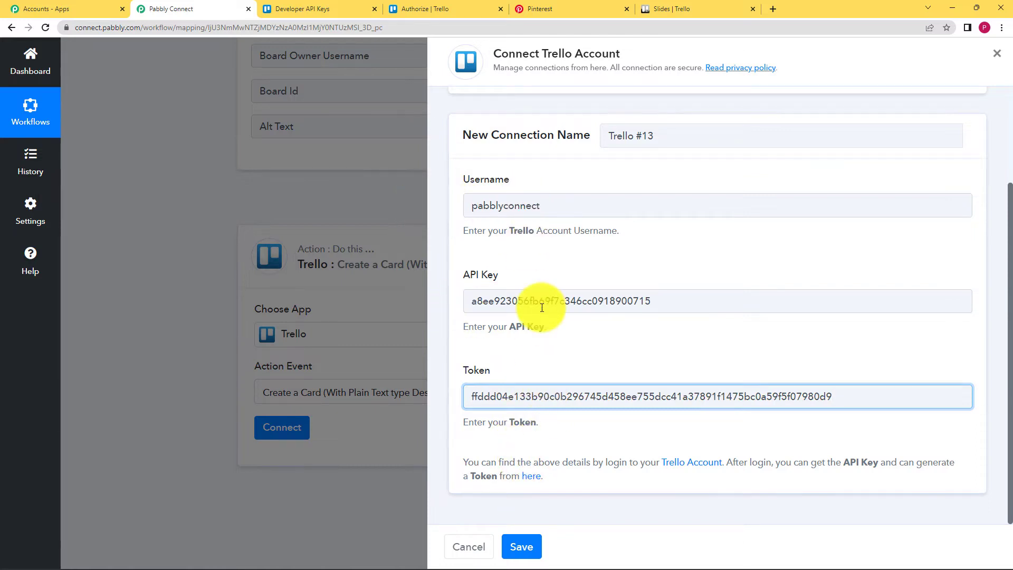
left_click(523, 545)
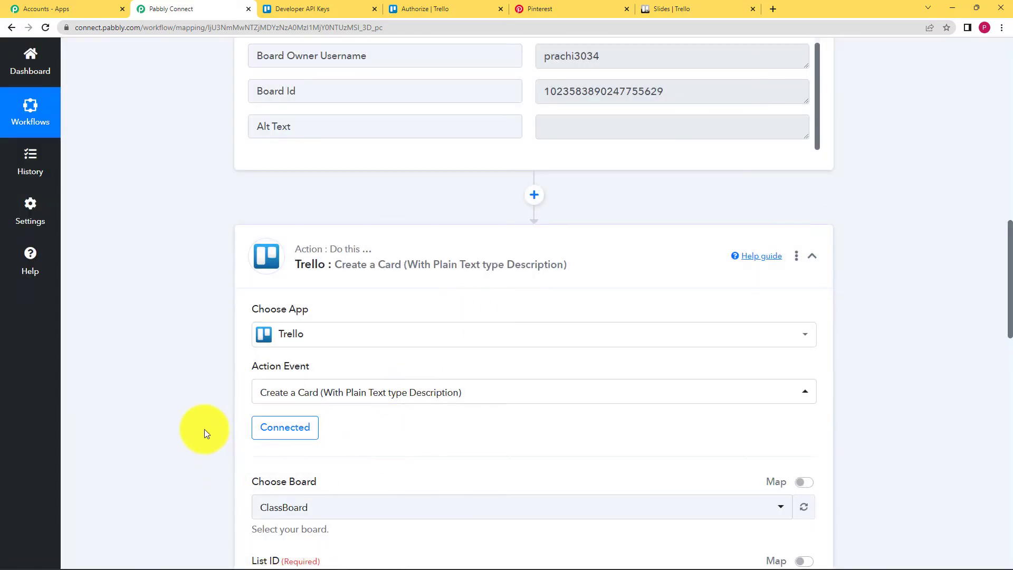
scroll(204, 429, "down", 3)
scroll(226, 440, "down", 1)
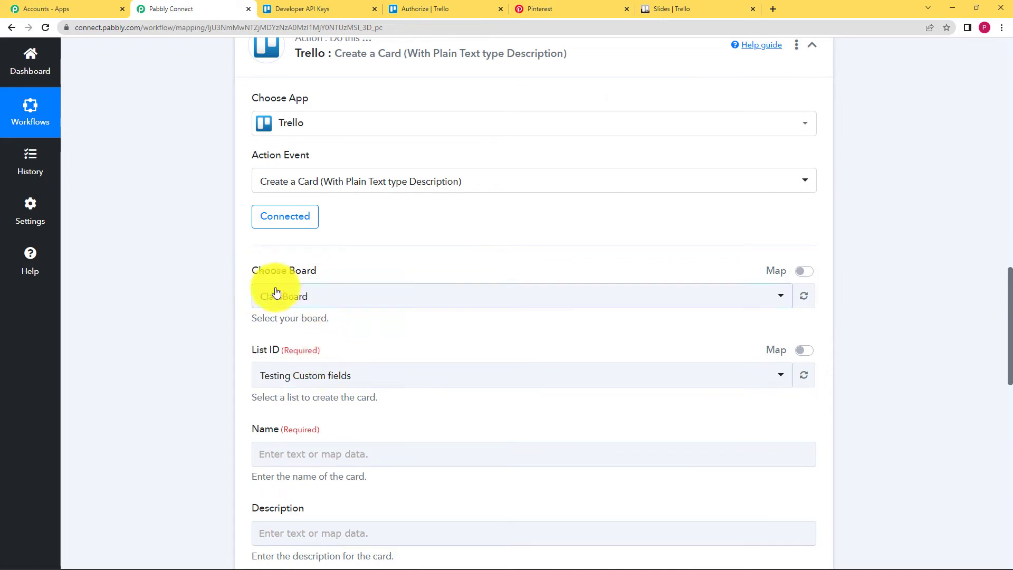
left_click(683, 4)
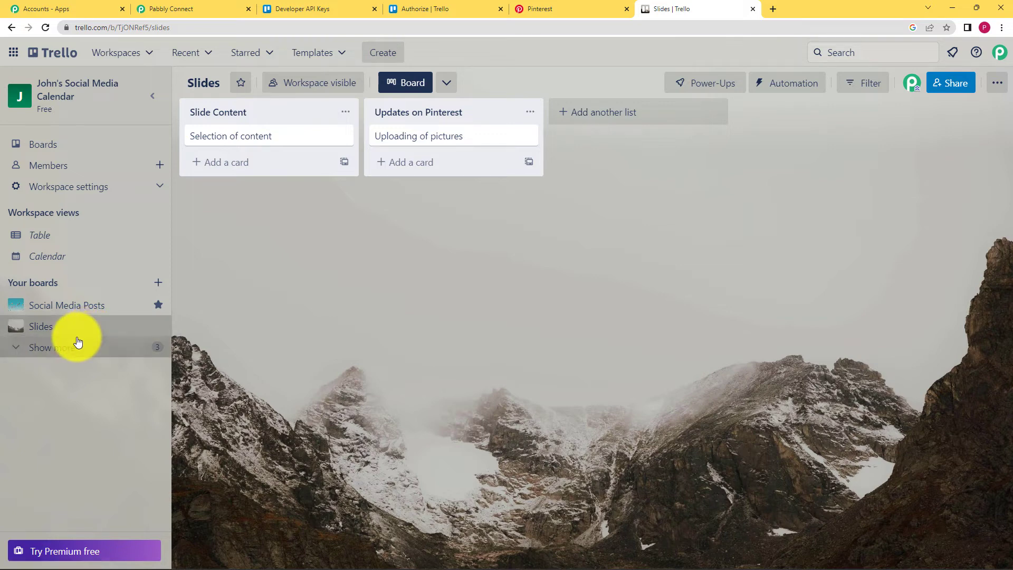
- Search 'sli' in Choose Board and pick the Slides board for new cards
left_click(203, 9)
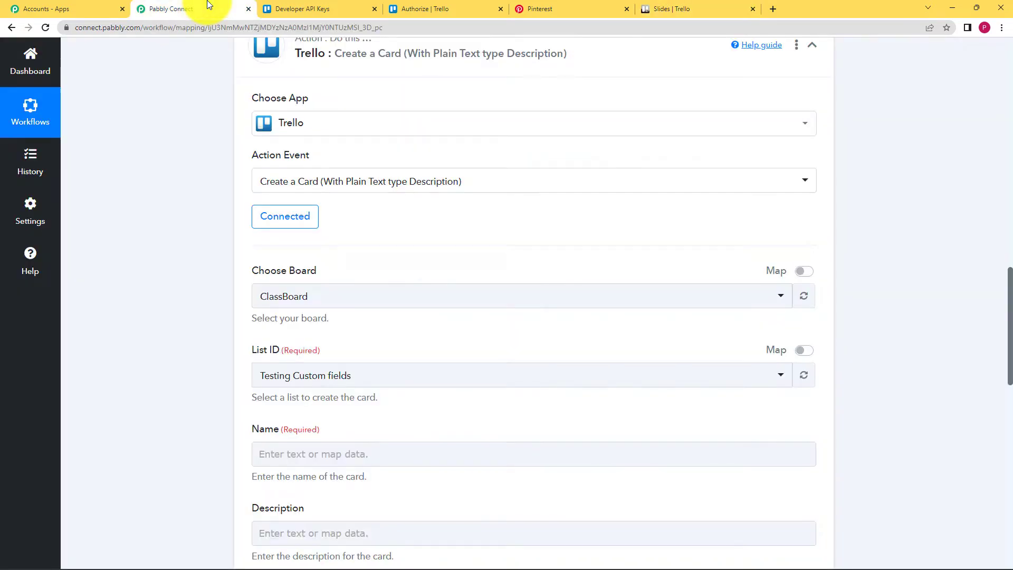
left_click(318, 301)
left_click(339, 294)
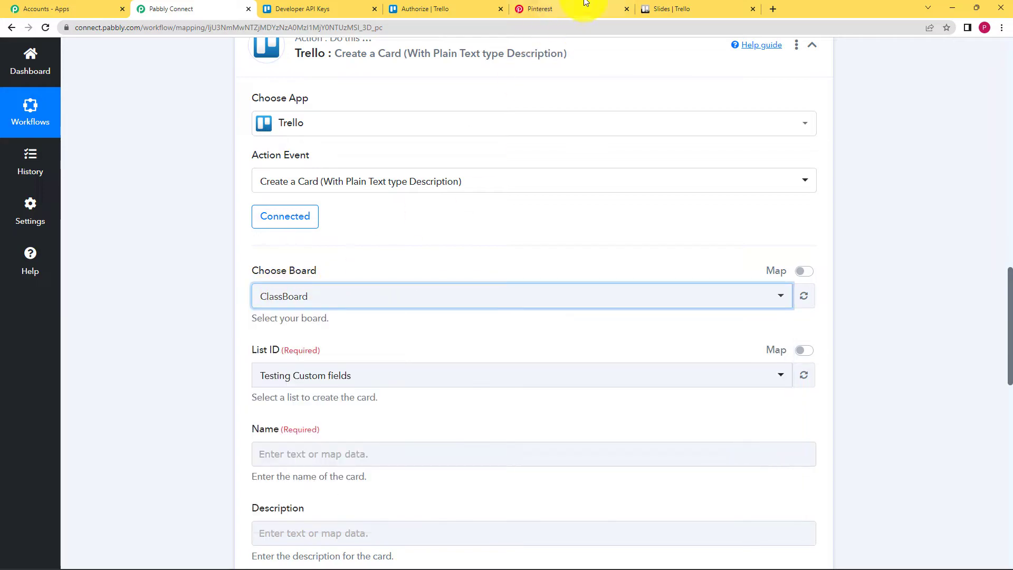
left_click(694, 5)
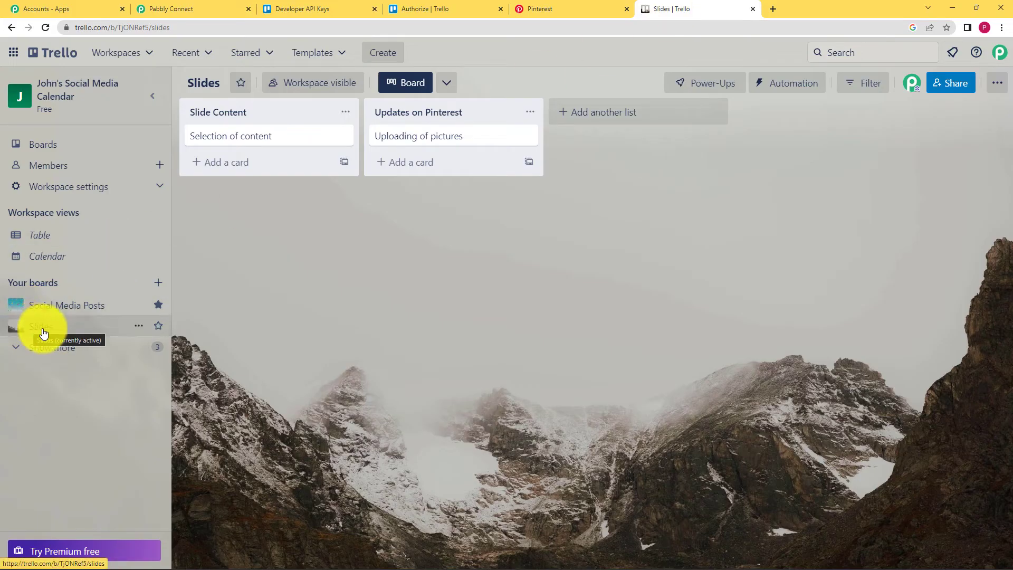
left_click(211, 7)
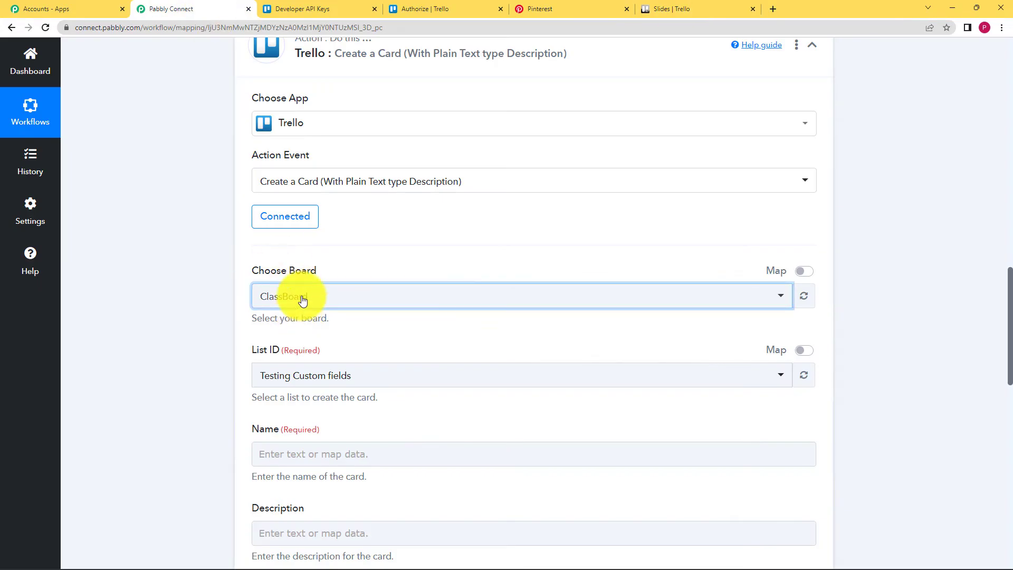
left_click(303, 300)
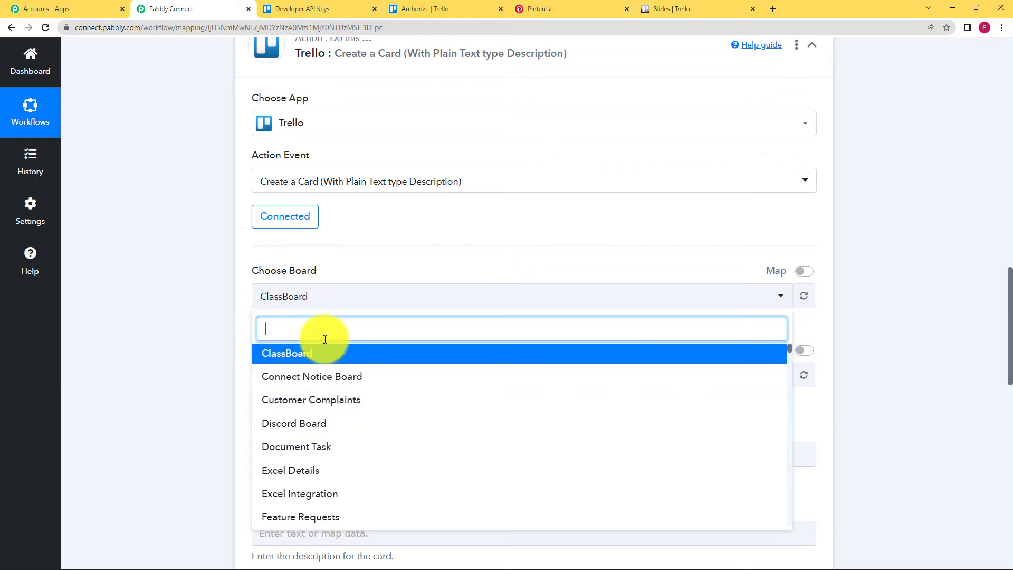
type("slide")
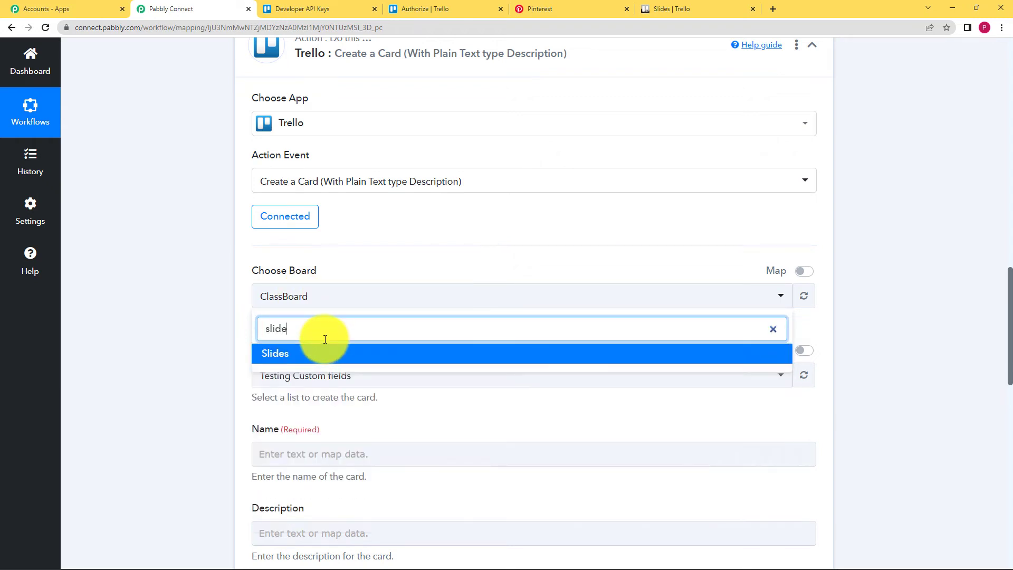
left_click(325, 355)
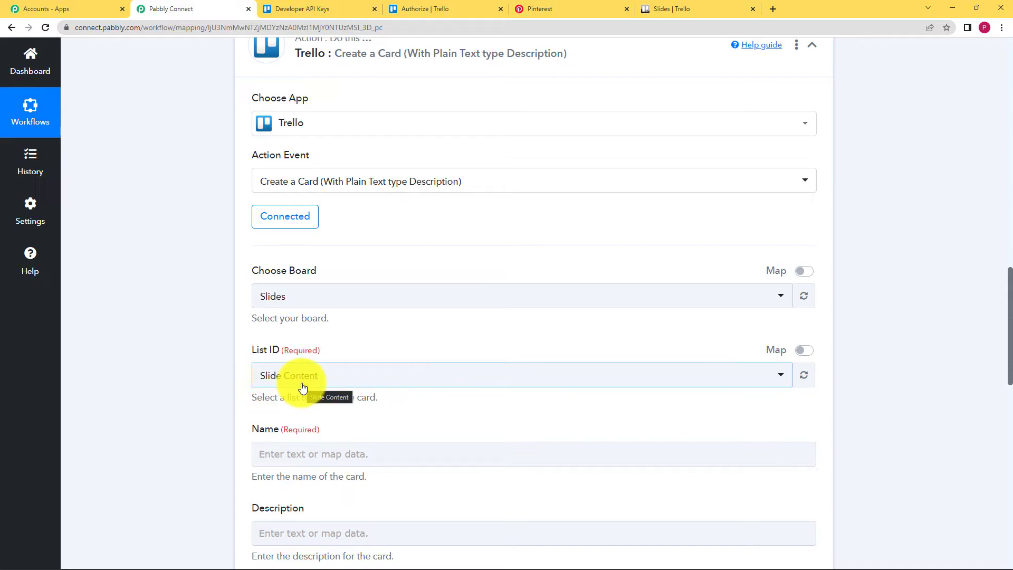
left_click(655, 8)
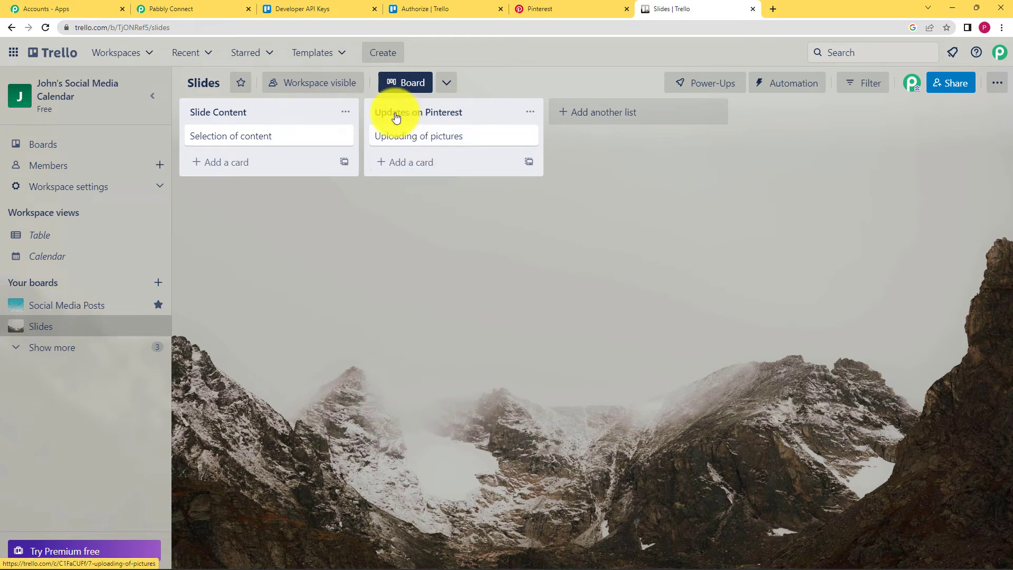
- Set the List ID to Updates on Pinterest and review the remaining card fields
left_click(204, 7)
left_click(309, 385)
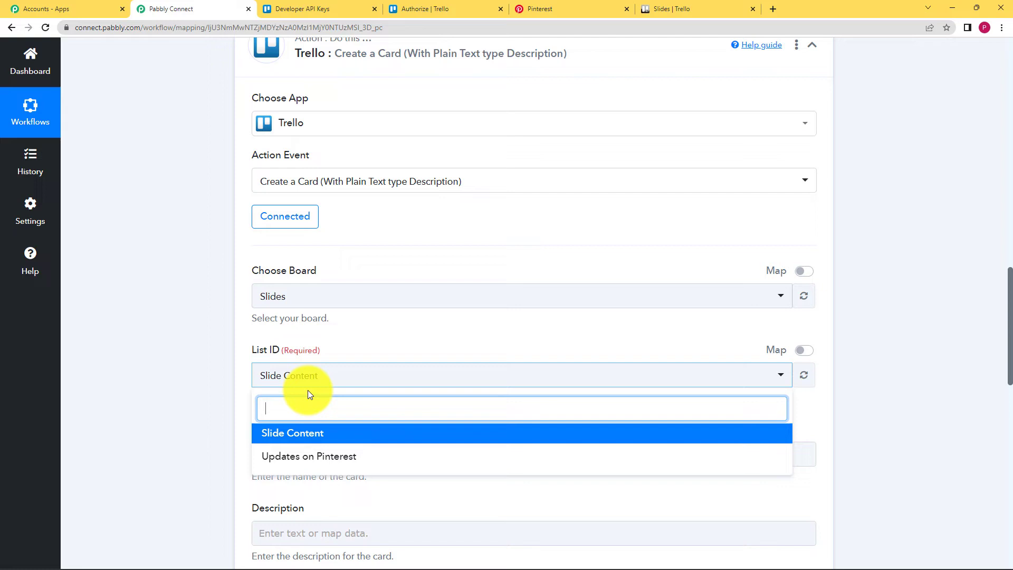
left_click(288, 461)
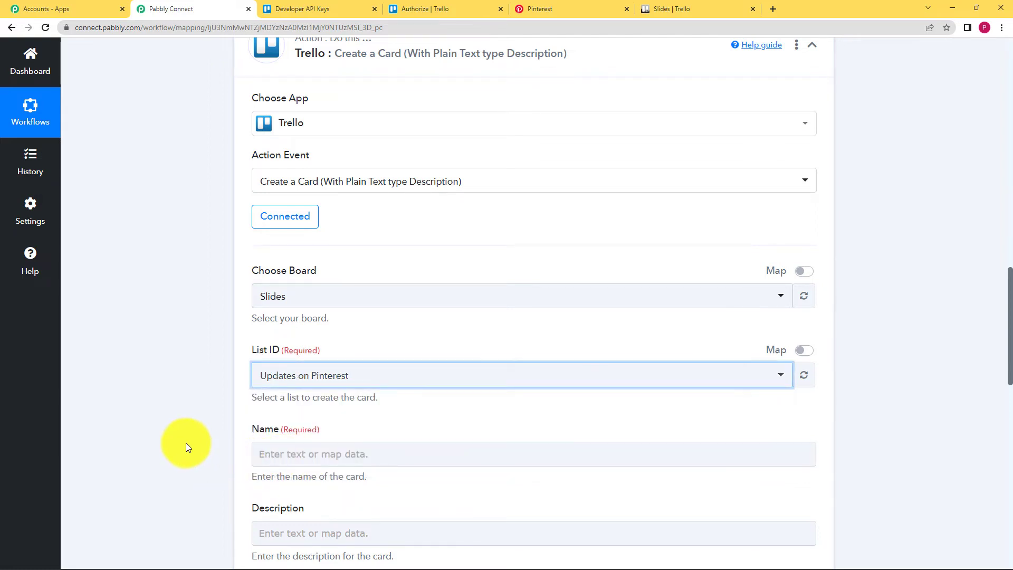
scroll(186, 442, "down", 4)
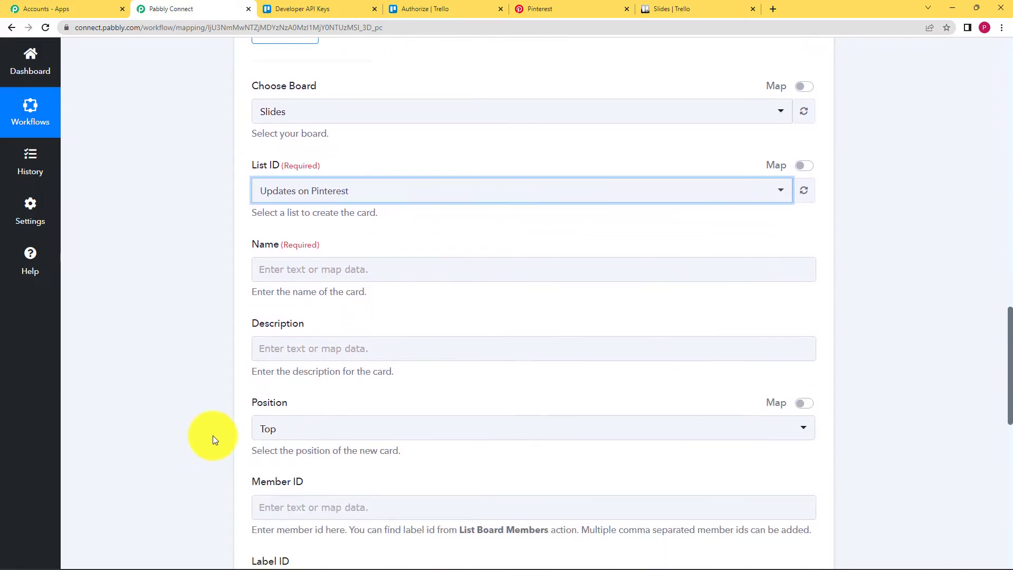
scroll(243, 438, "down", 6)
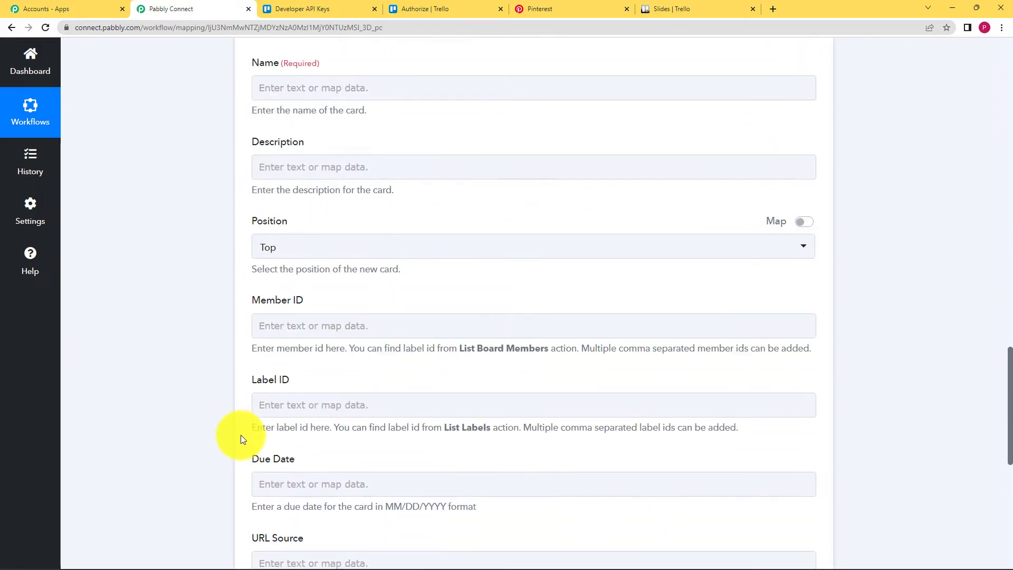
scroll(228, 369, "up", 8)
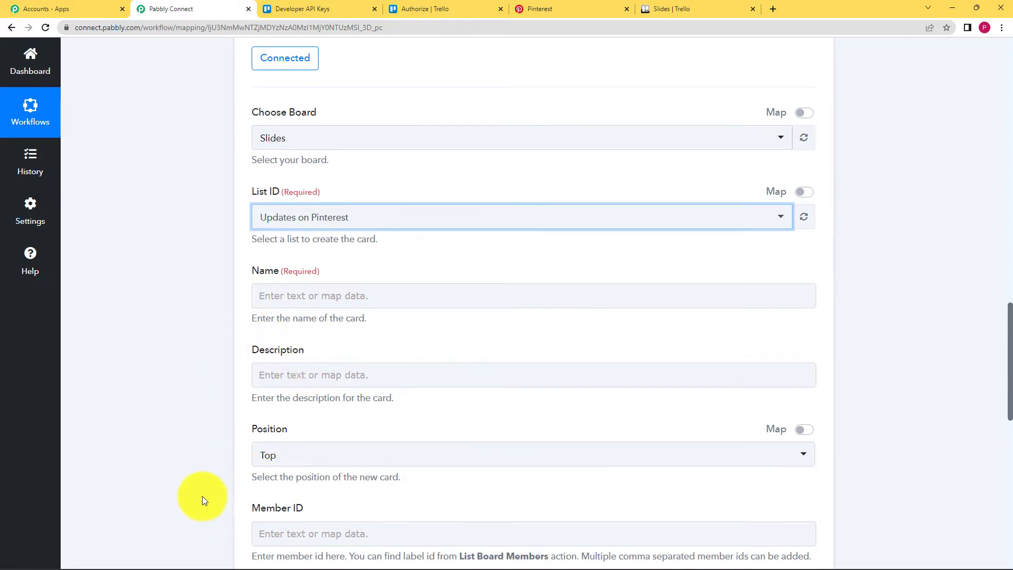
scroll(202, 471, "up", 2)
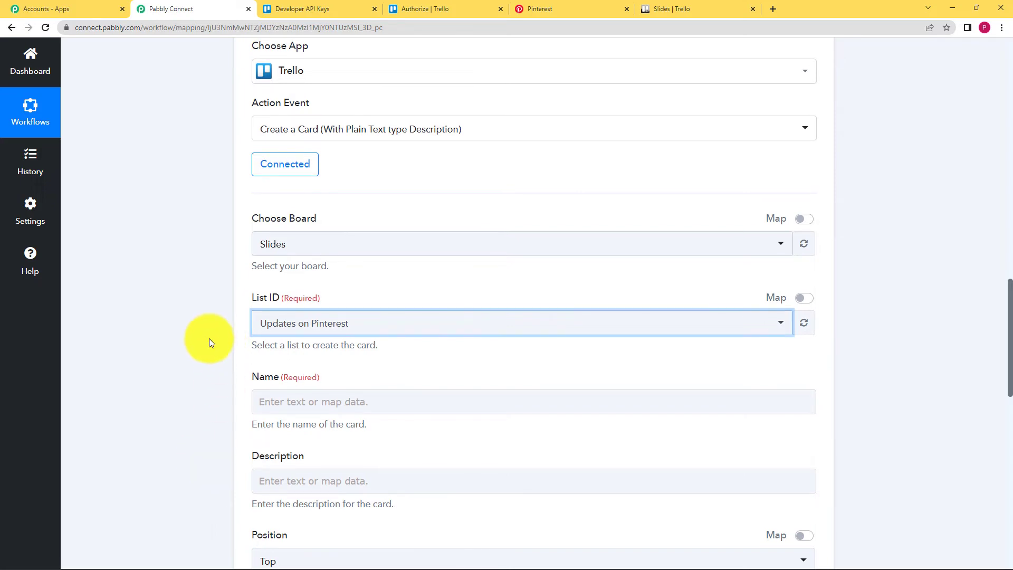
scroll(209, 338, "up", 7)
scroll(209, 338, "up", 5)
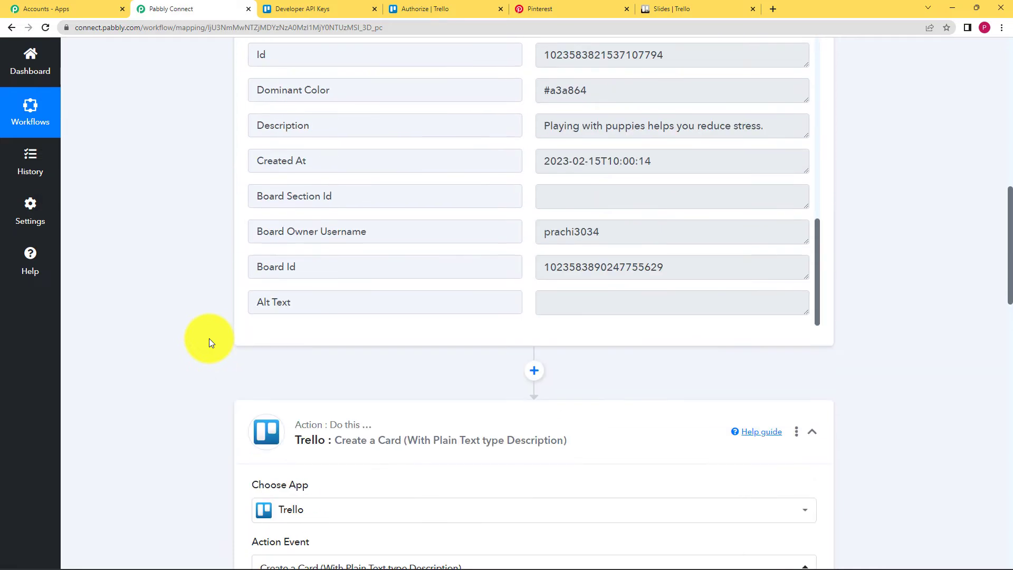
- Collapse the Trello card-creation and Pinterest trigger steps
scroll(202, 324, "down", 1)
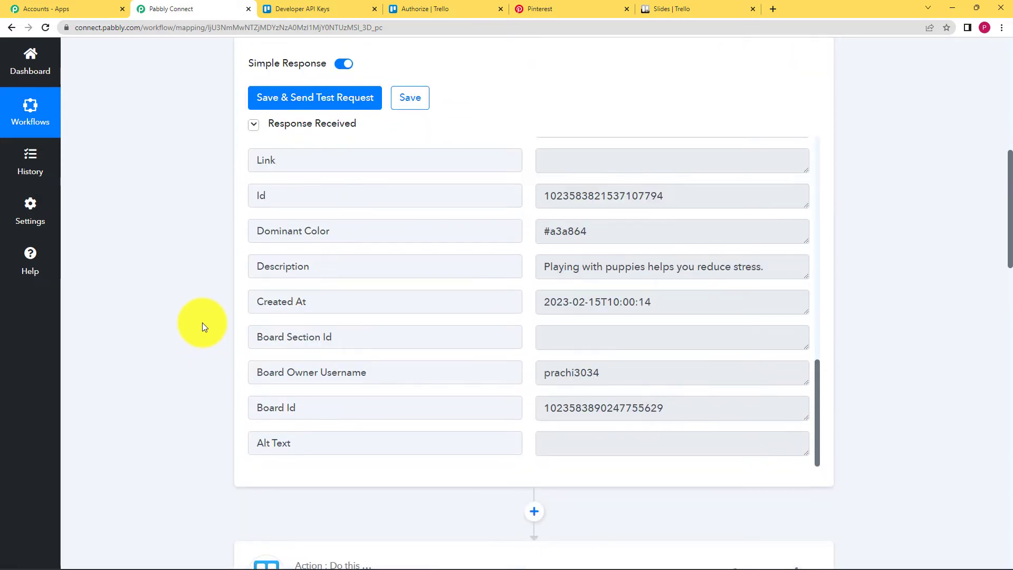
scroll(202, 322, "down", 5)
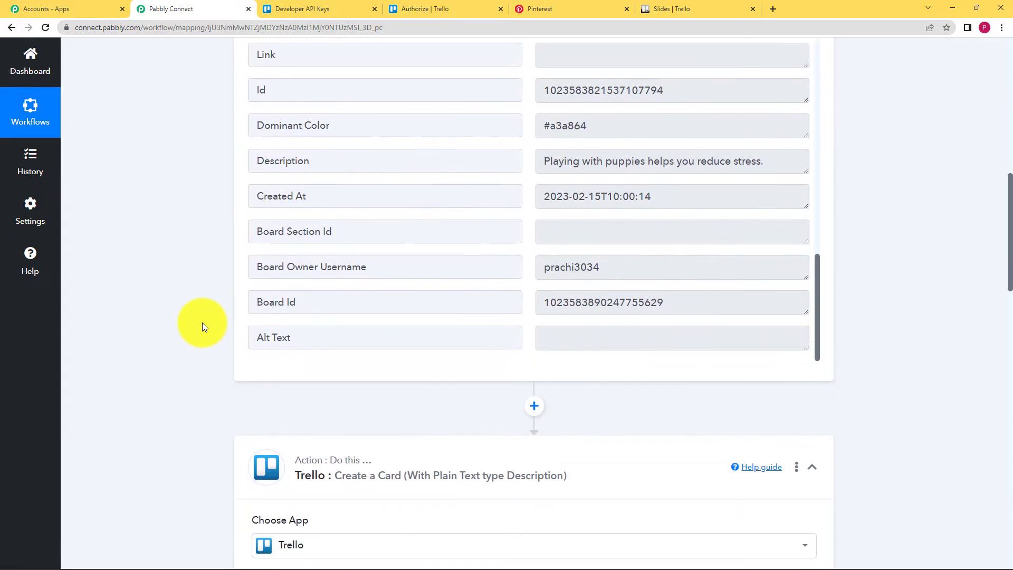
scroll(203, 319, "down", 1)
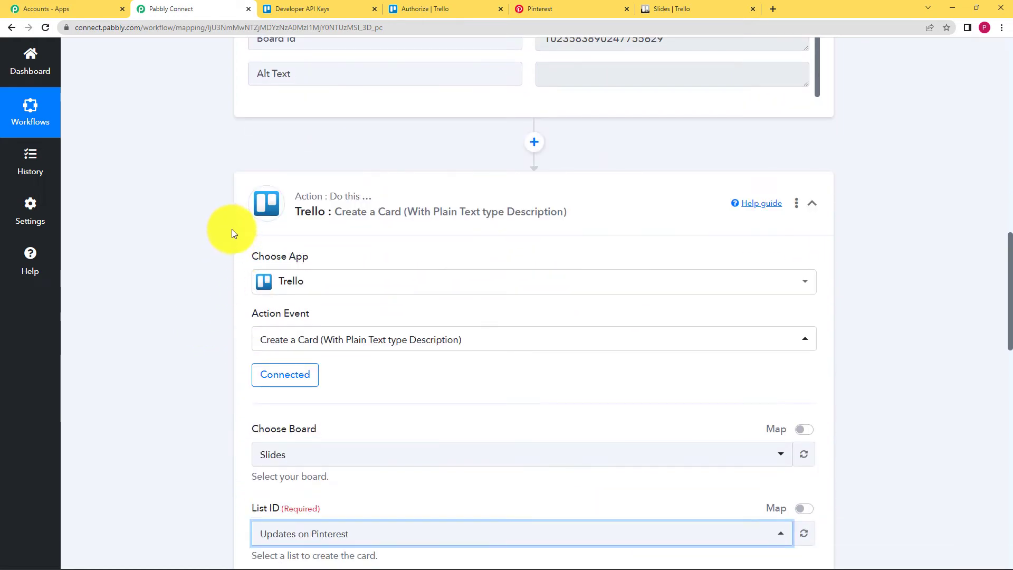
left_click(303, 182)
scroll(304, 182, "up", 10)
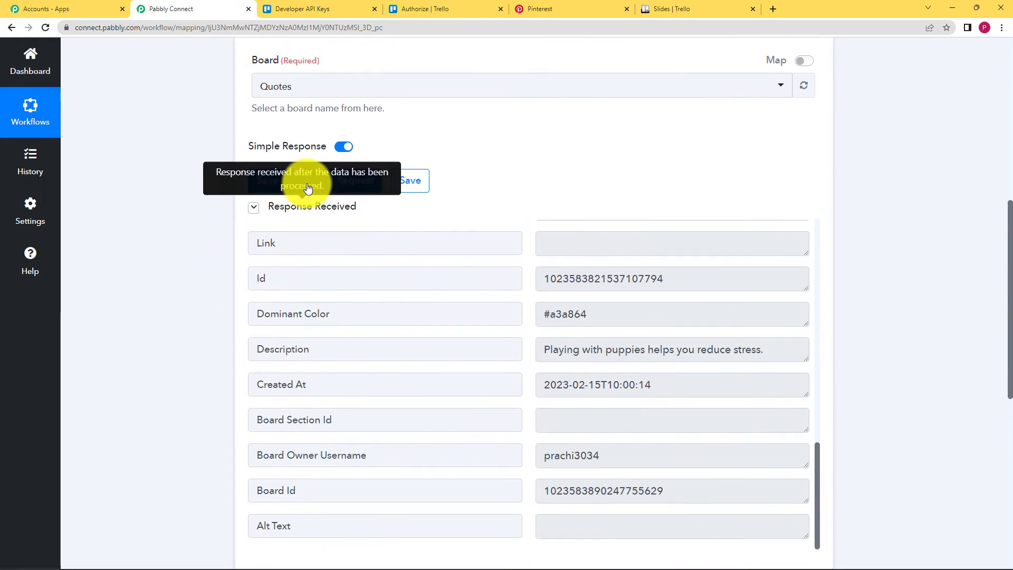
scroll(369, 160, "up", 2)
left_click(370, 161)
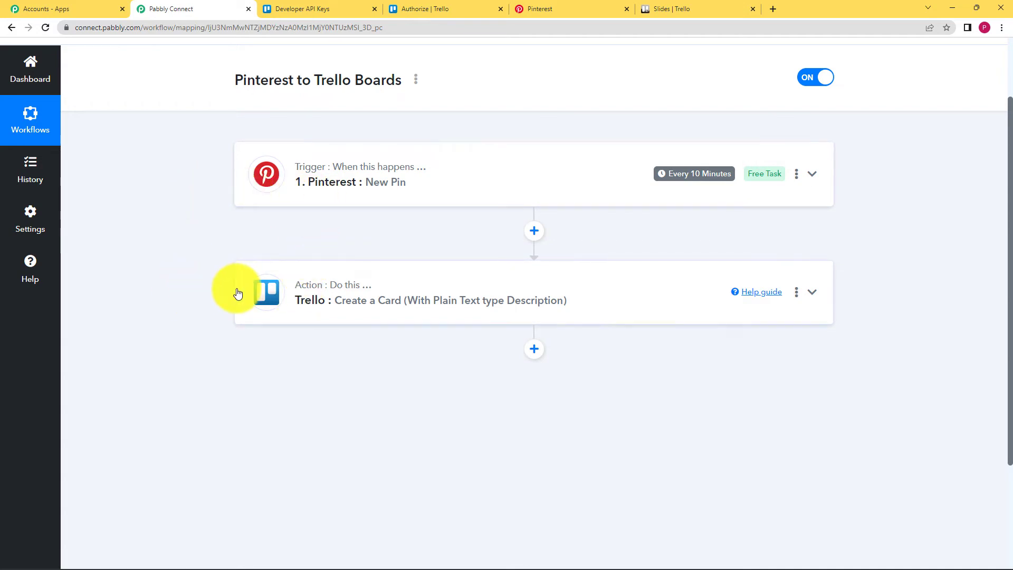
- Review the Pinterest trigger's received pin data, including its description, then expand the Trello step
left_click(323, 196)
scroll(157, 296, "down", 8)
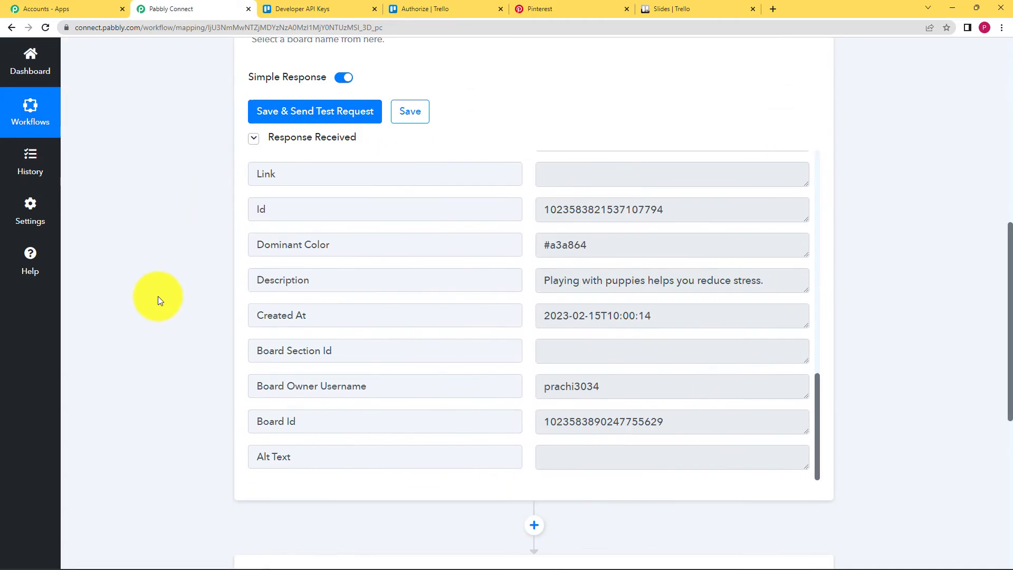
scroll(157, 296, "down", 4)
scroll(551, 207, "up", 3)
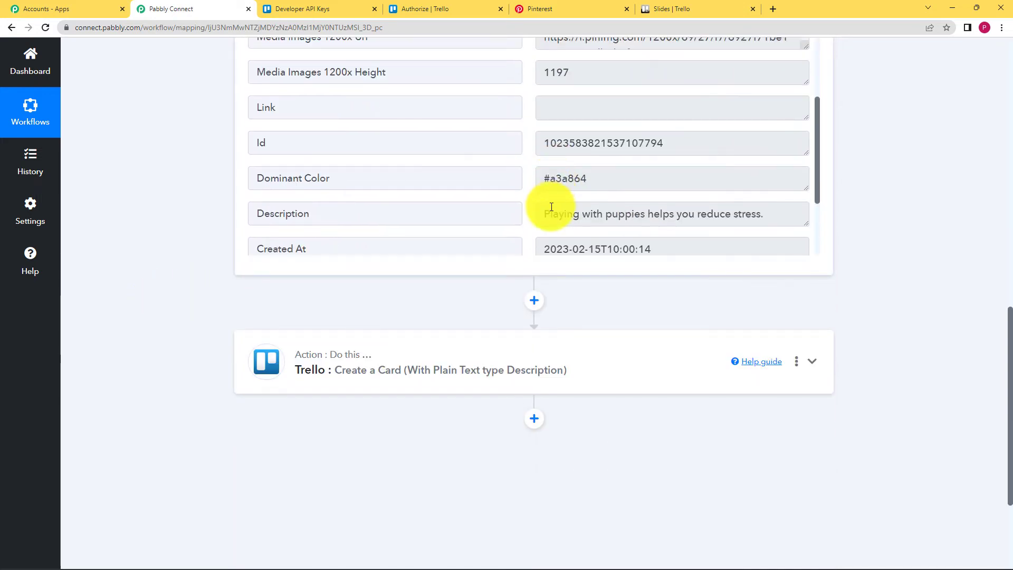
left_click_drag(545, 213, 793, 211)
left_click(249, 192)
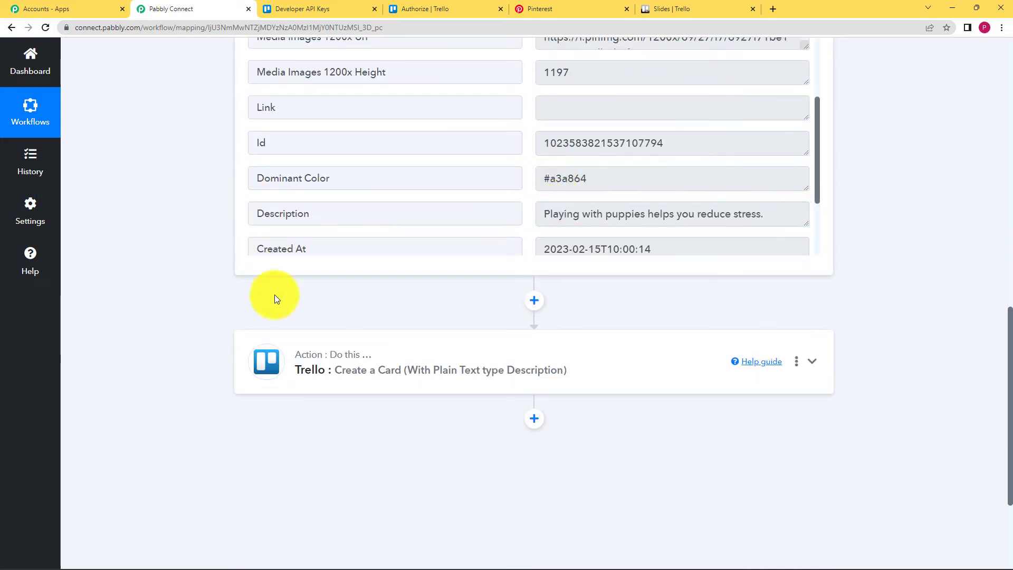
left_click(289, 343)
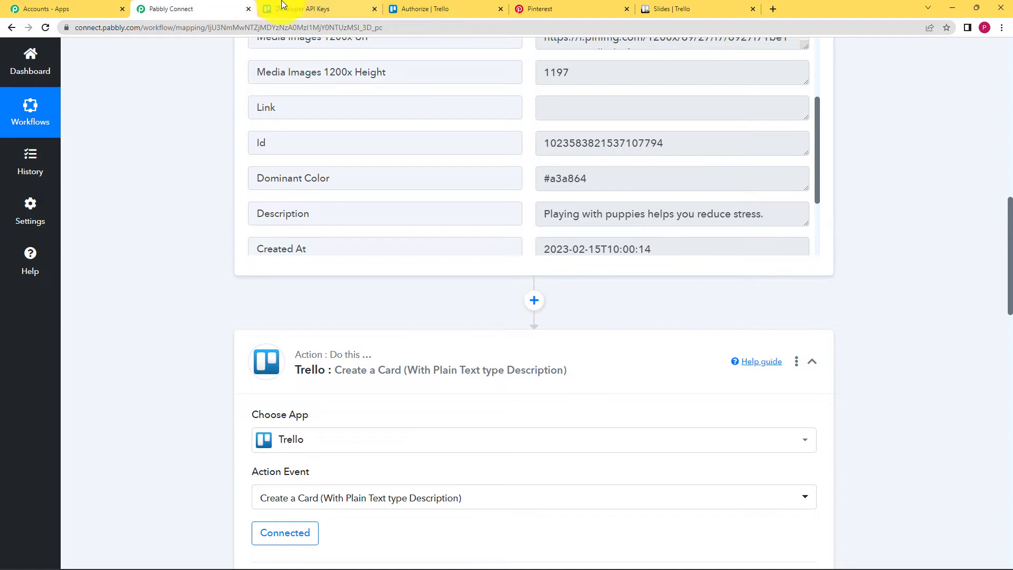
left_click(530, 9)
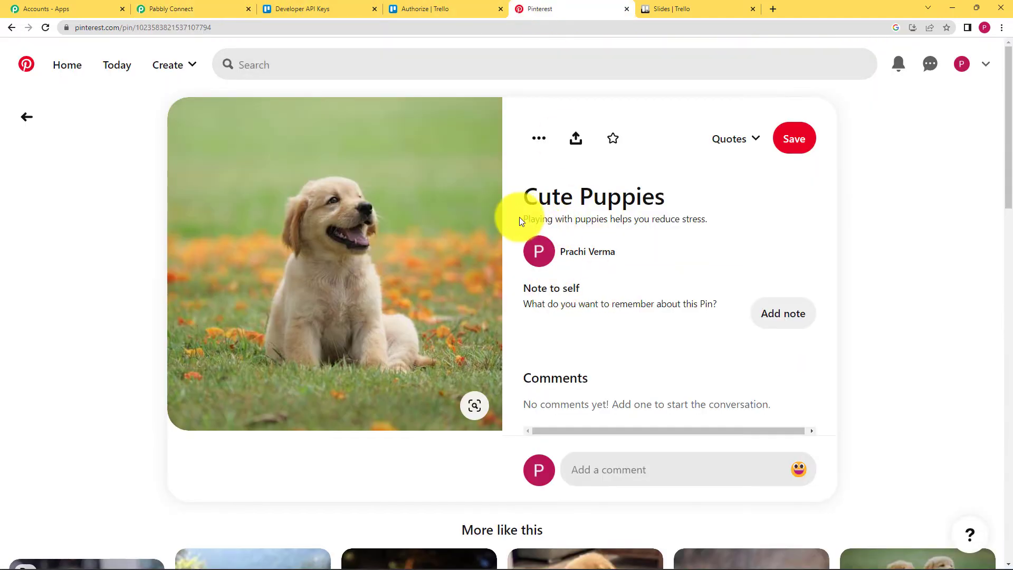
left_click_drag(520, 220, 680, 229)
left_click(718, 222)
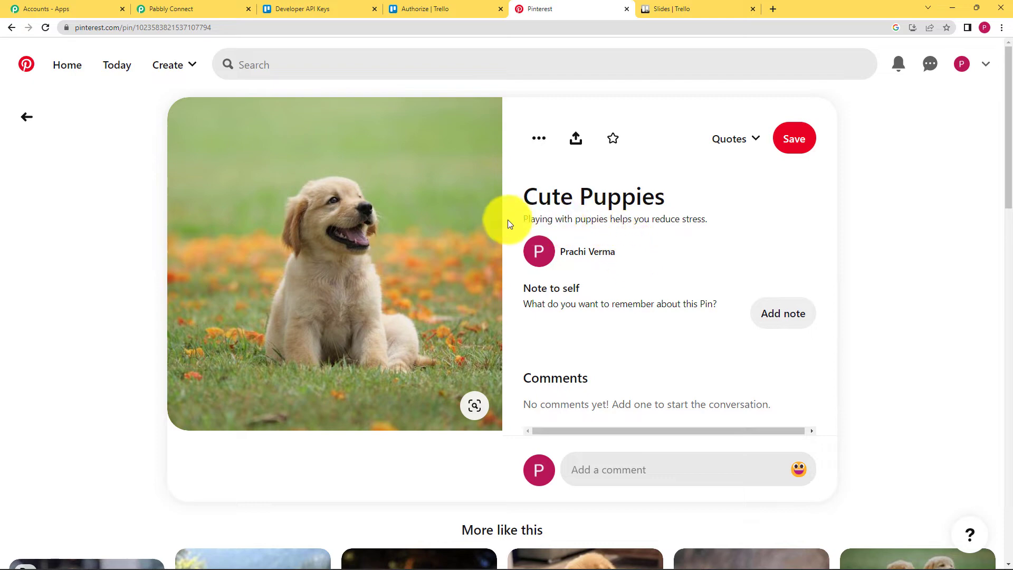
left_click(685, 9)
left_click(490, 136)
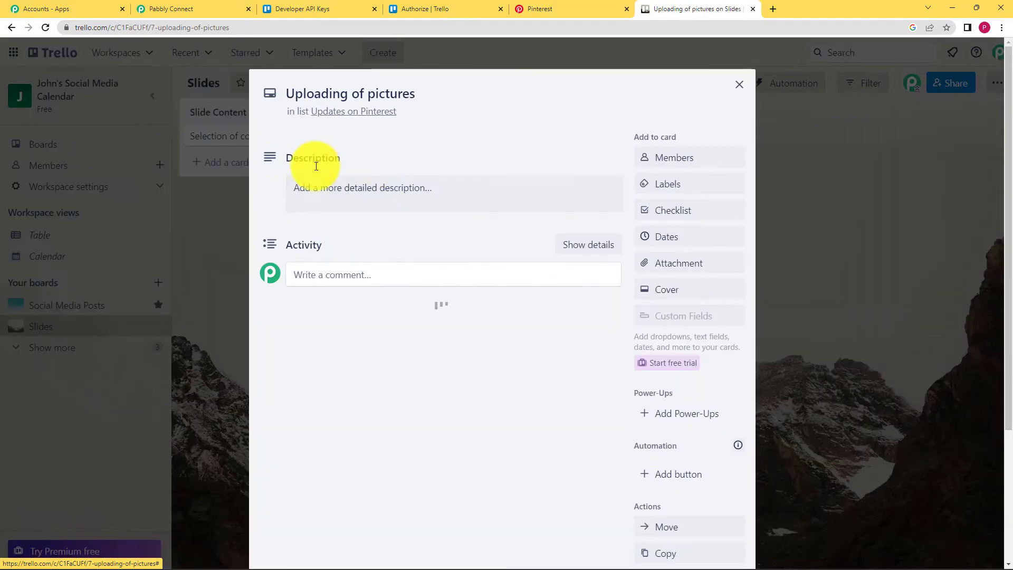
left_click(739, 84)
left_click(208, 8)
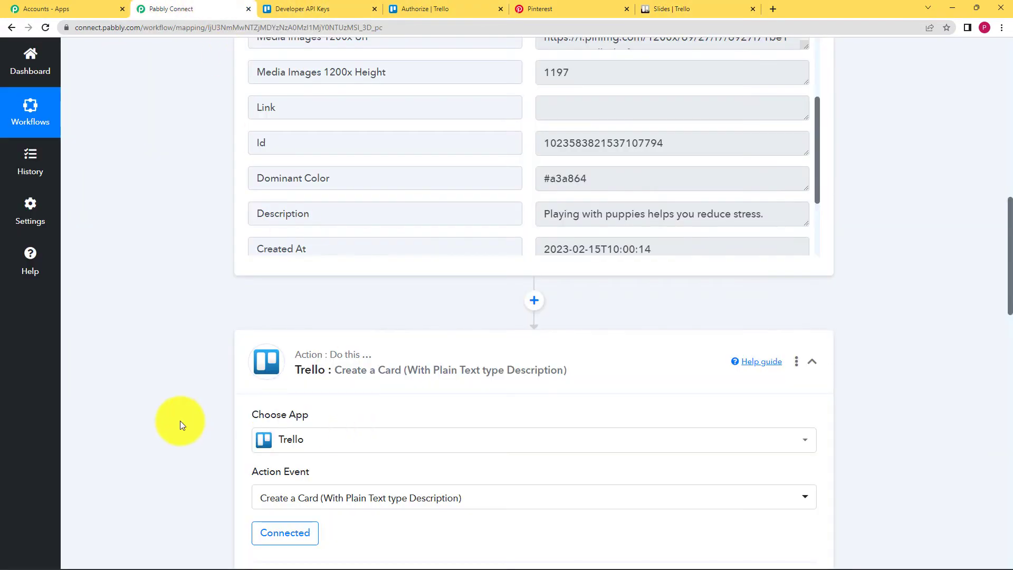
- Map the 1. Pinterest: New Pin Title into the Trello card Name
scroll(179, 420, "down", 9)
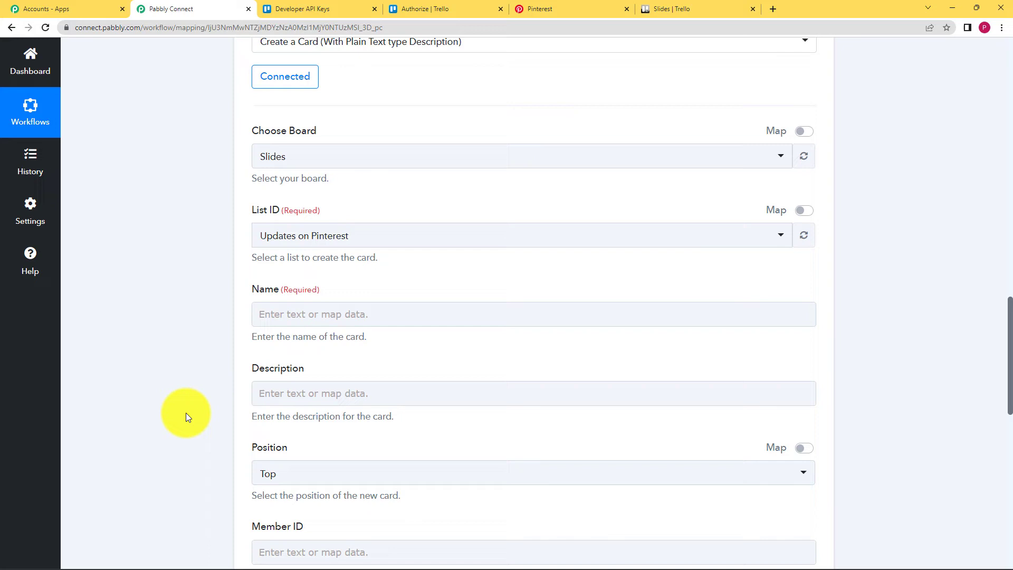
left_click(267, 293)
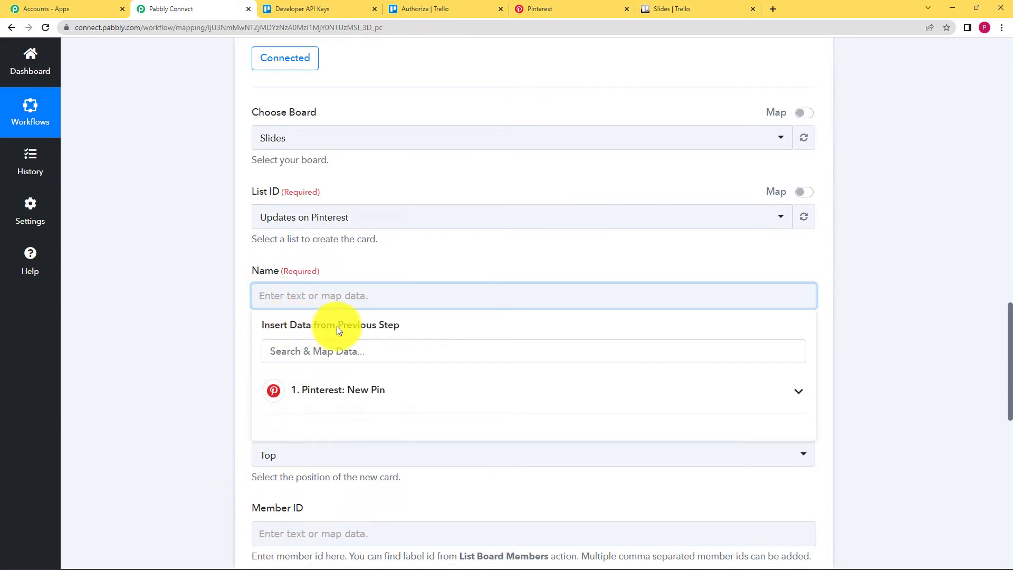
scroll(183, 328, "up", 14)
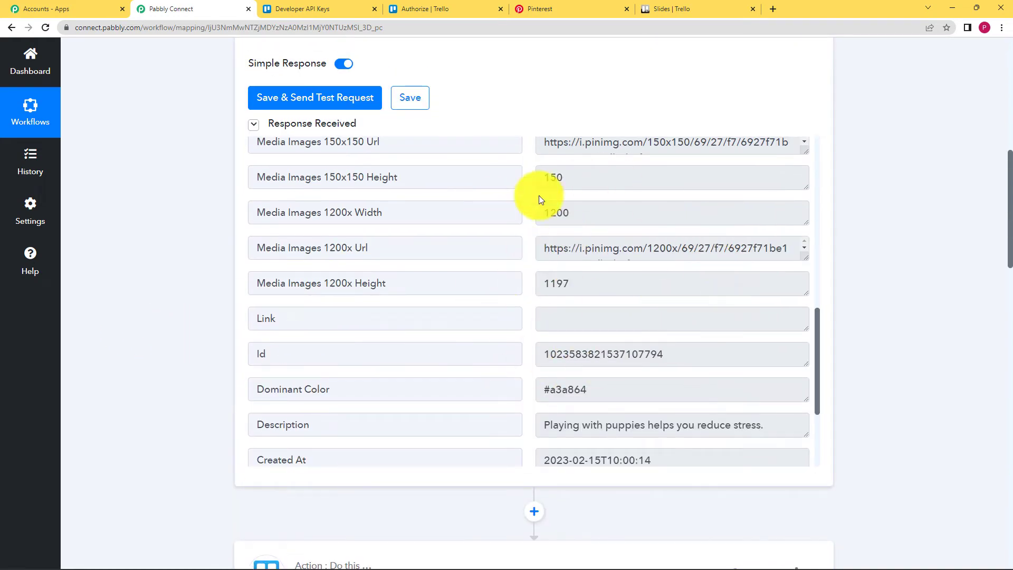
scroll(128, 420, "down", 4)
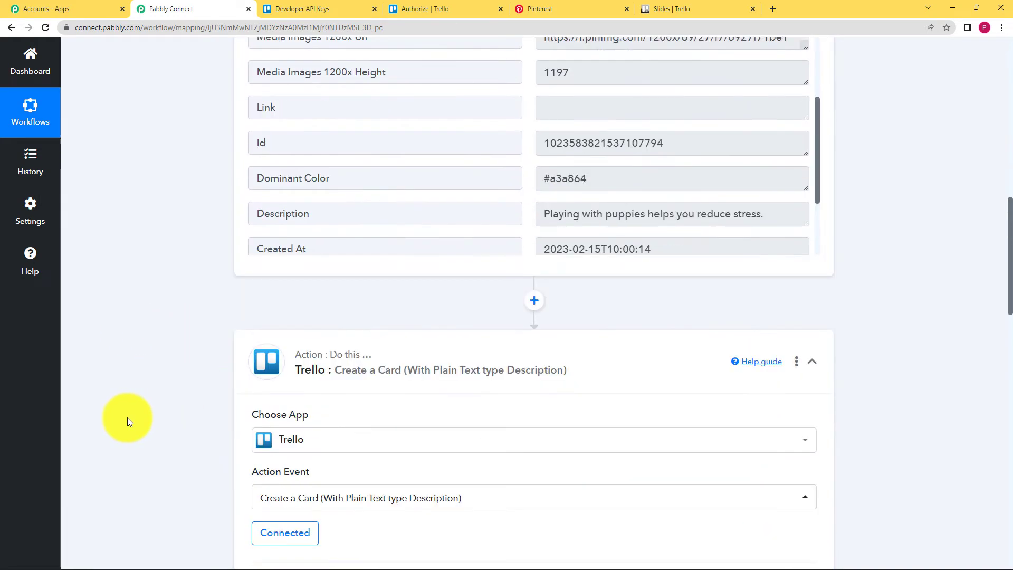
scroll(127, 417, "down", 9)
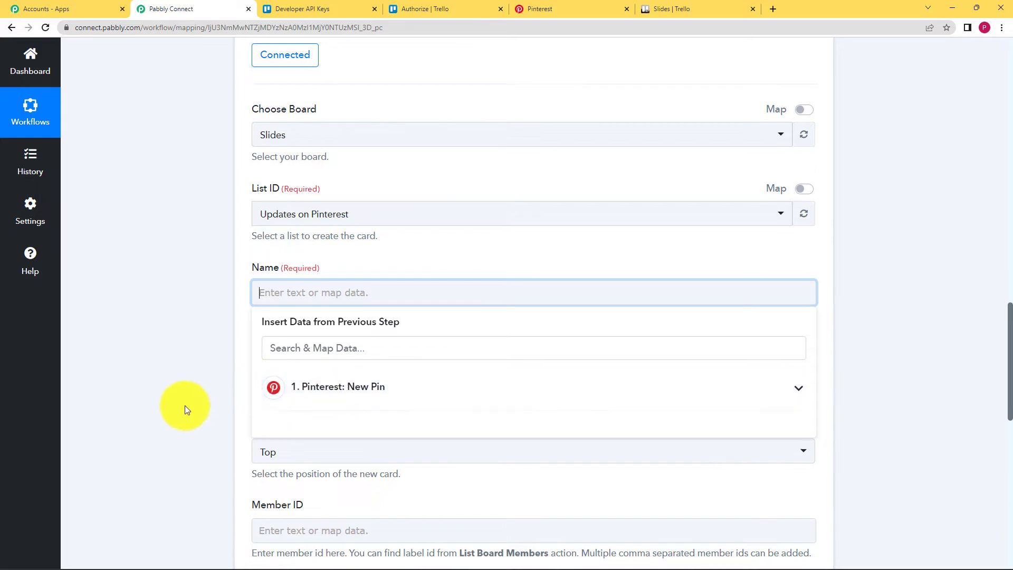
scroll(185, 407, "down", 2)
left_click(322, 295)
scroll(395, 357, "down", 3)
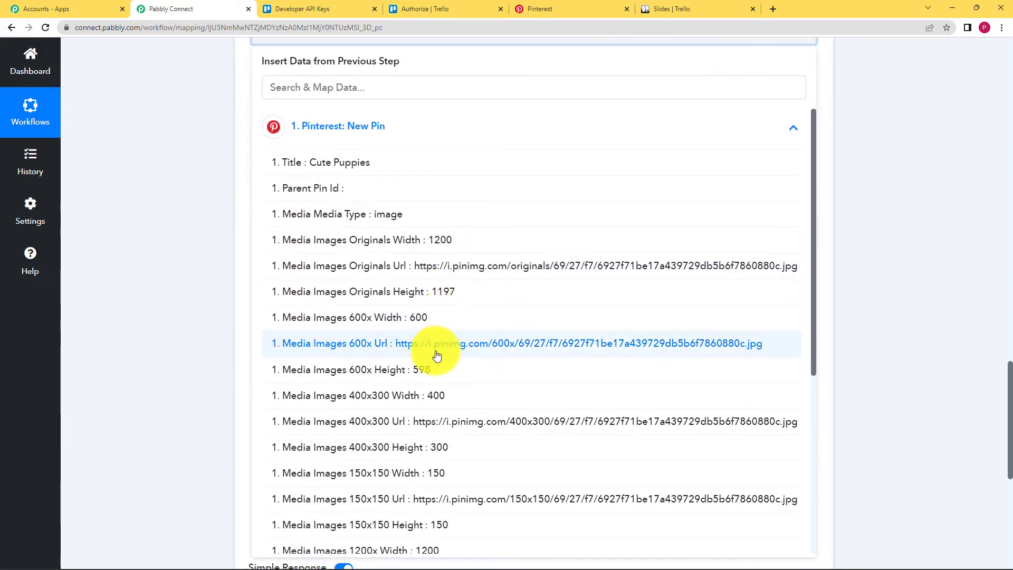
left_click(322, 169)
scroll(157, 231, "up", 3)
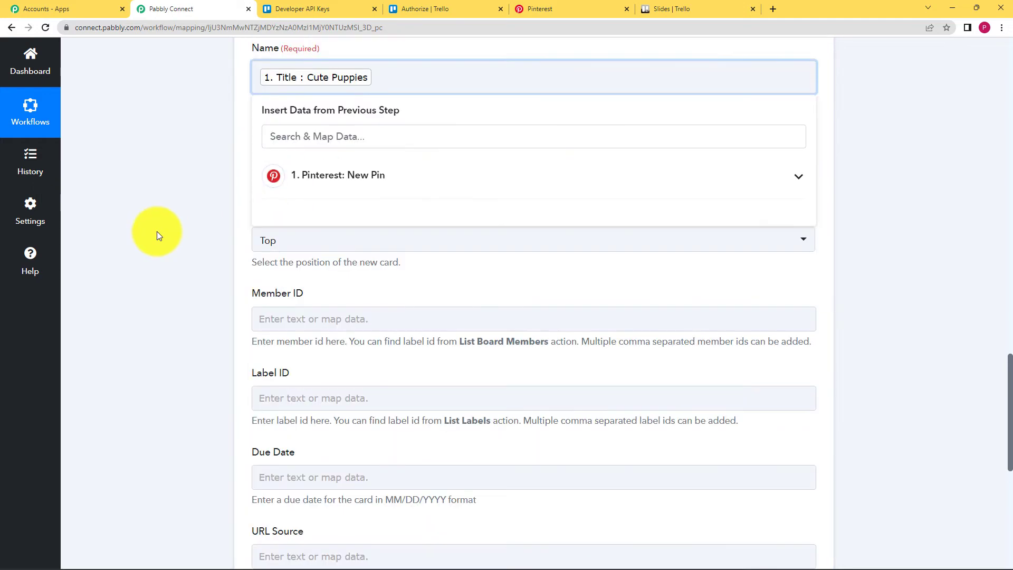
left_click(210, 285)
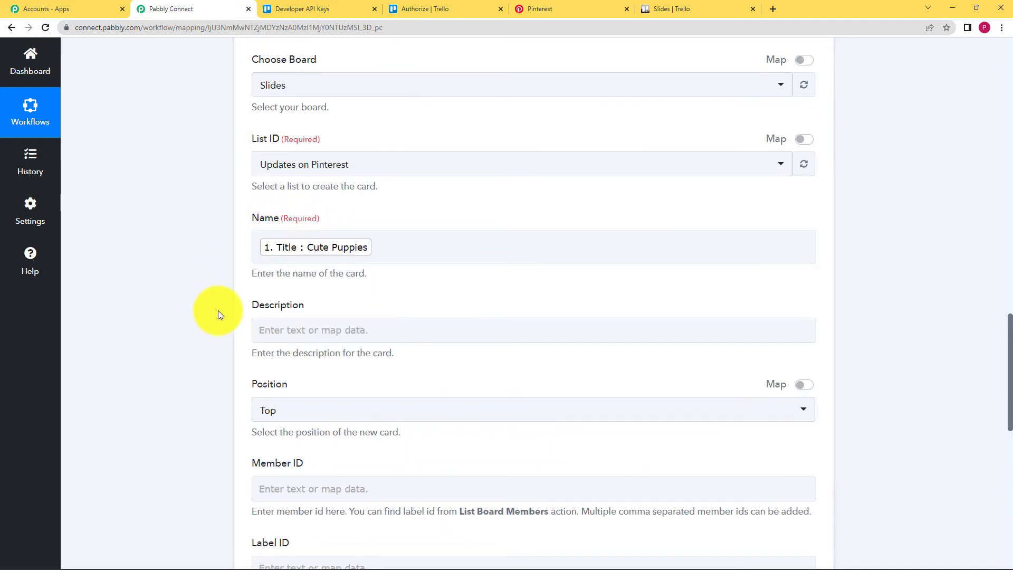
- Map the pin Description into the card Description and set Position to Bottom
left_click(280, 330)
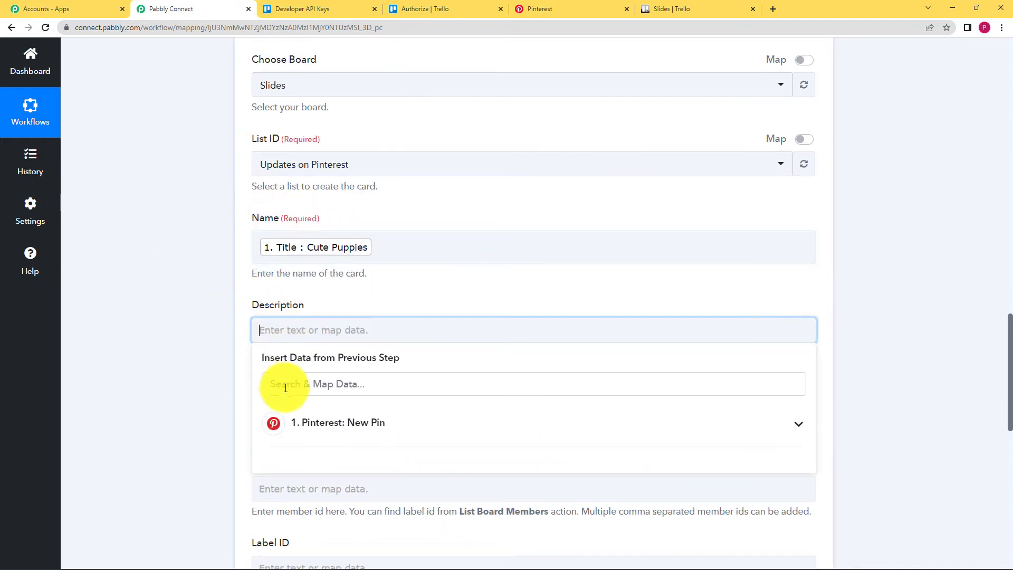
left_click(308, 426)
scroll(190, 416, "down", 5)
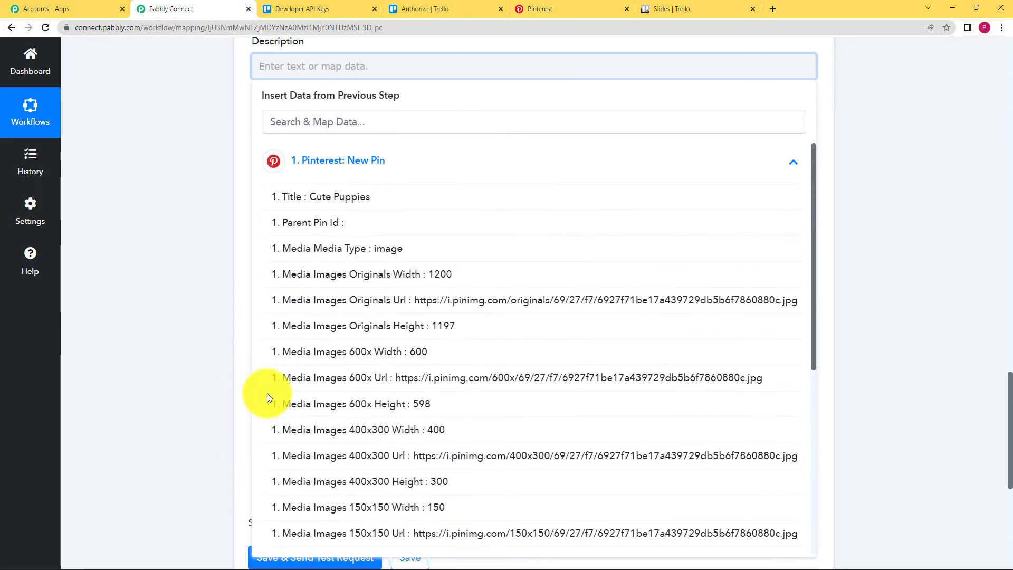
scroll(375, 354, "down", 2)
scroll(376, 354, "down", 5)
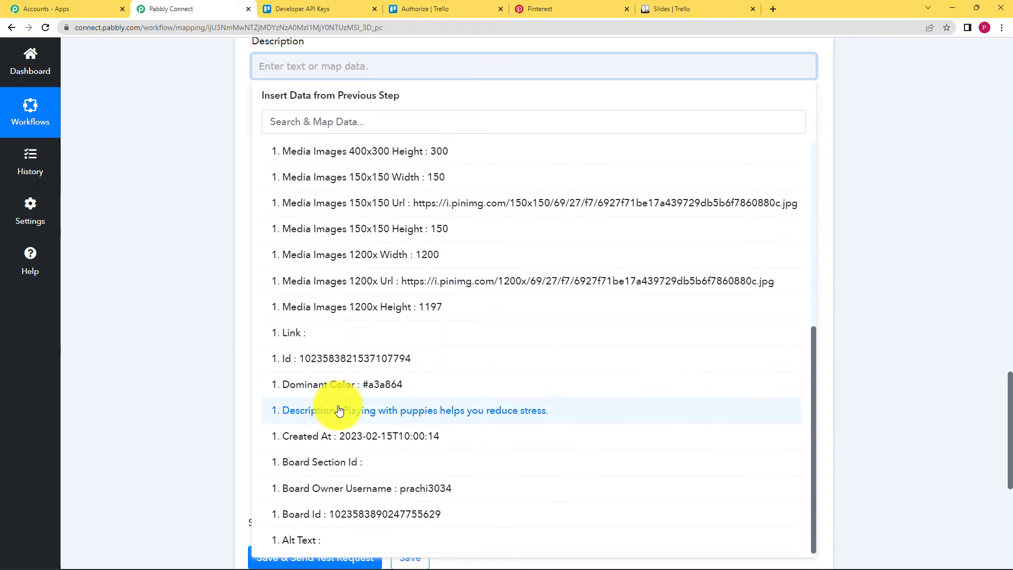
left_click(343, 418)
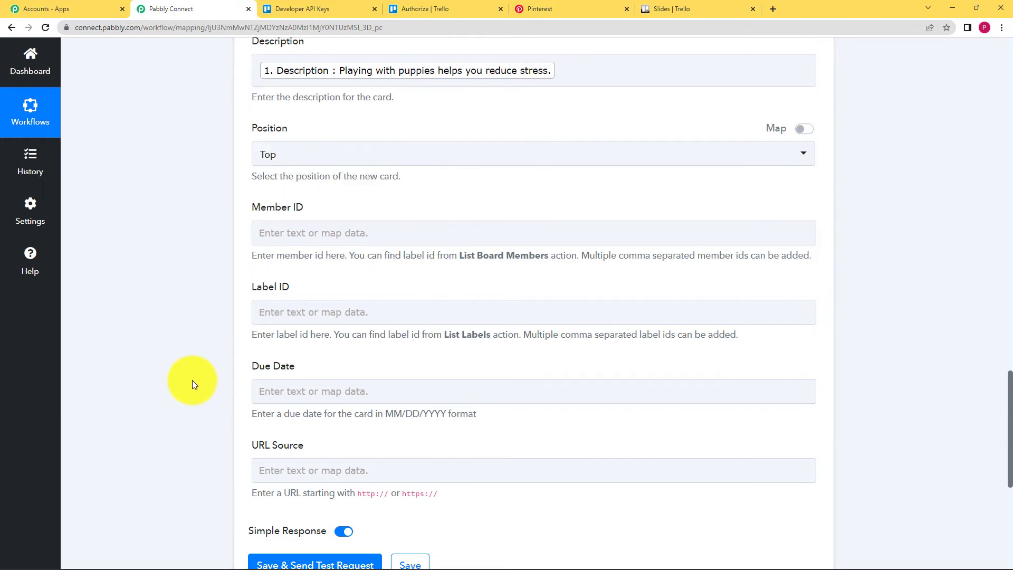
scroll(193, 380, "up", 4)
scroll(219, 383, "down", 2)
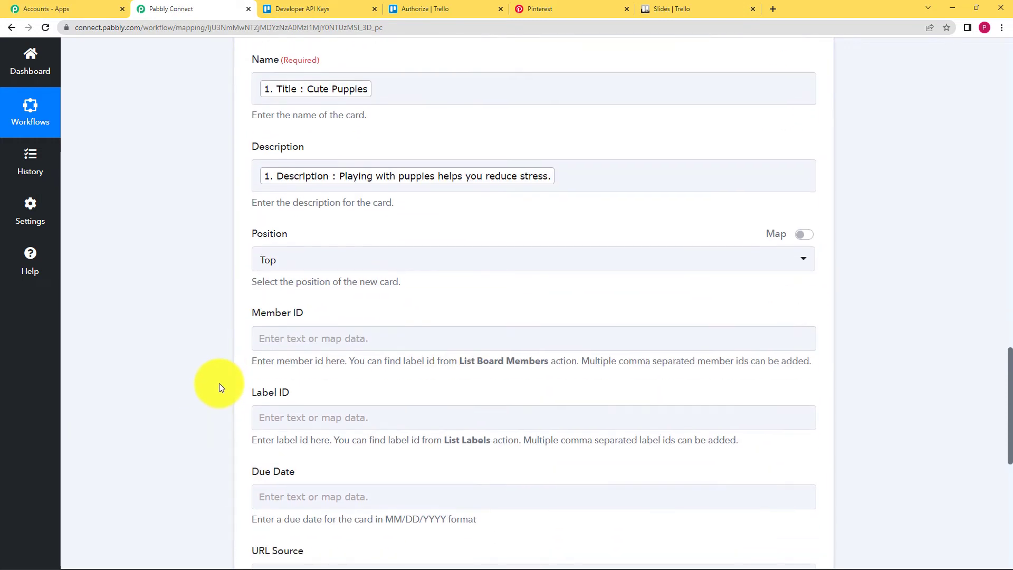
left_click(313, 254)
left_click(287, 346)
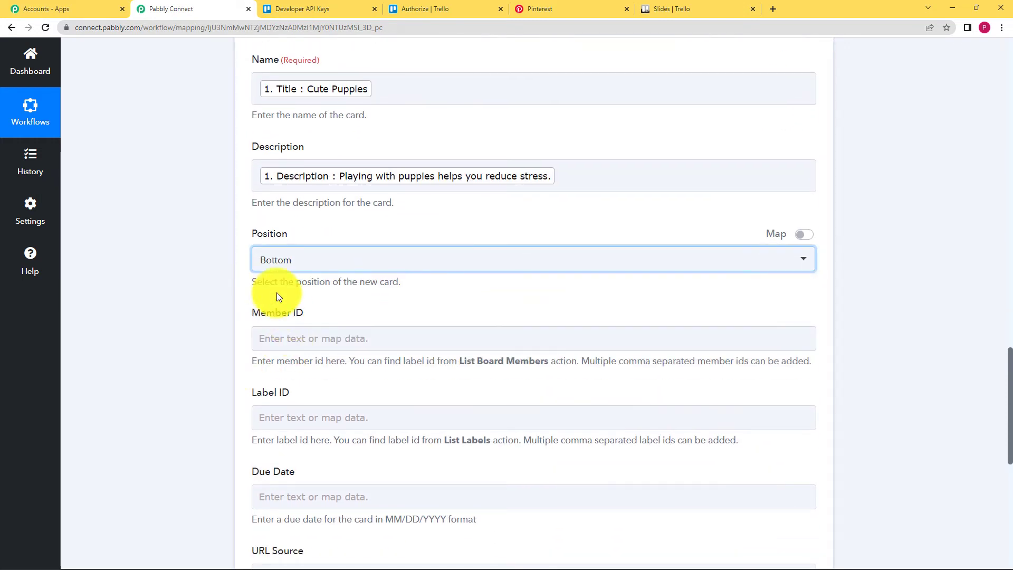
- Compare the Trello Slides board and Cute Puppies pin page against the Pabbly card form
left_click(689, 5)
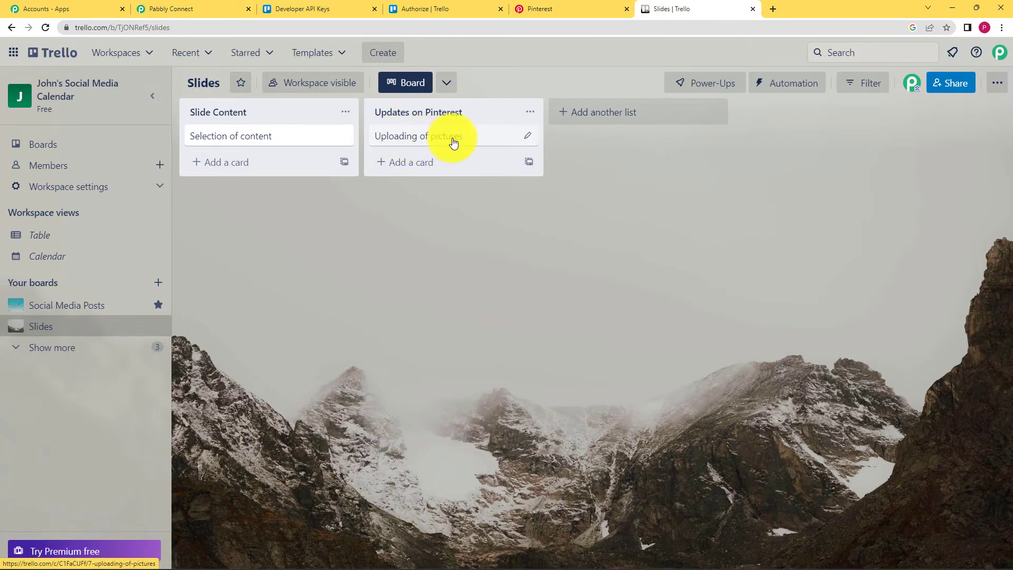
left_click(185, 8)
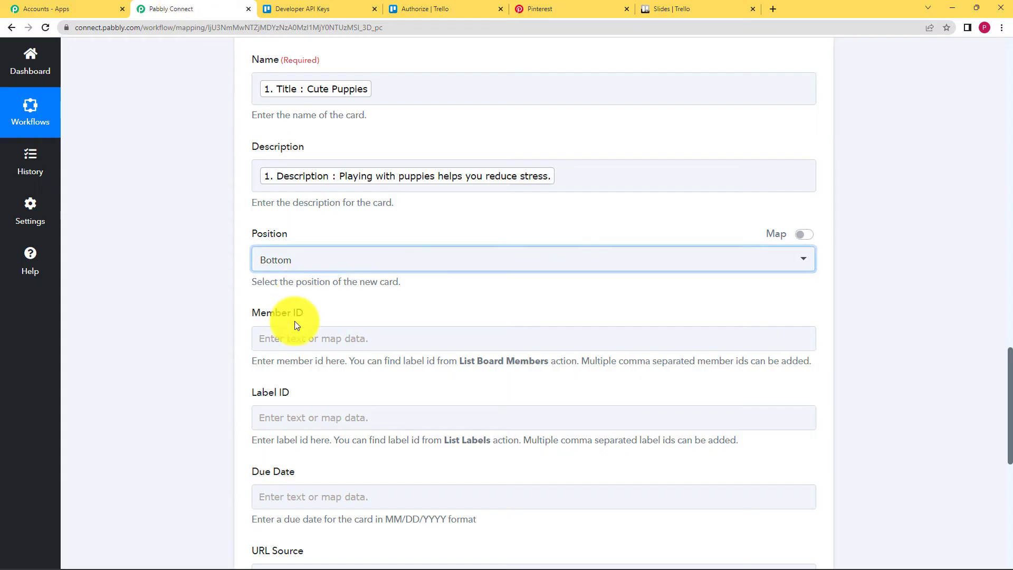
left_click(636, 6)
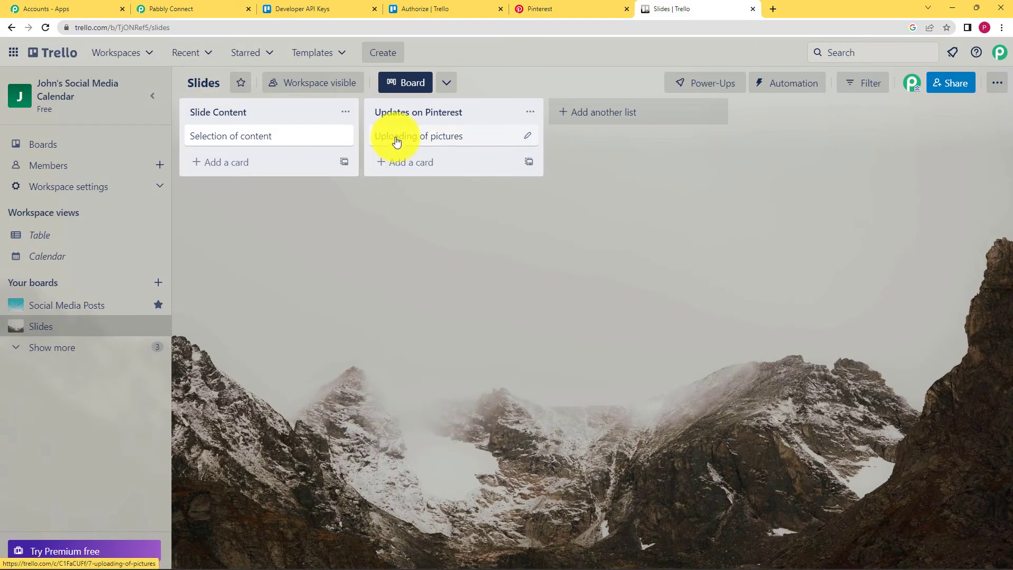
left_click(193, 8)
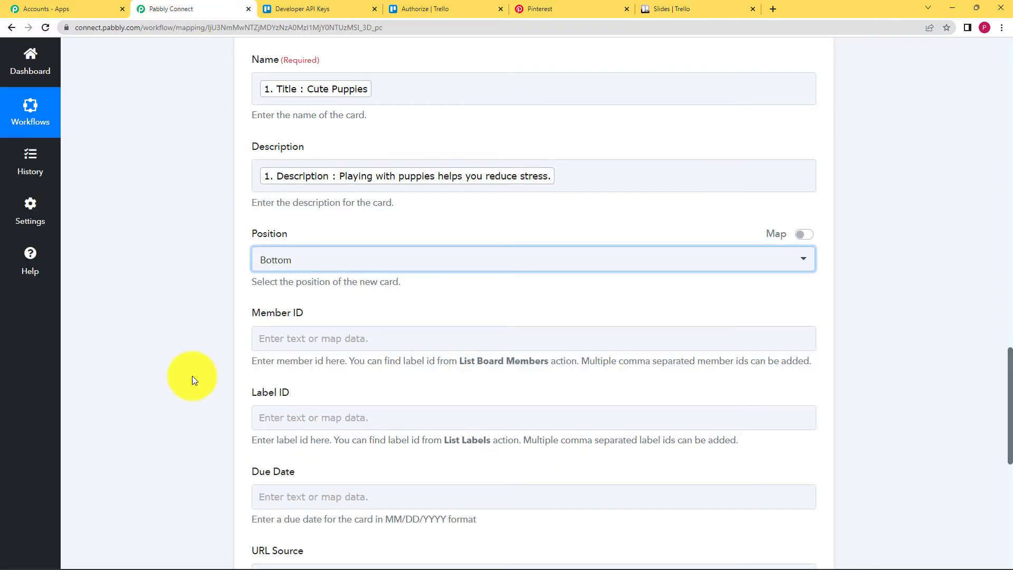
scroll(167, 350, "down", 4)
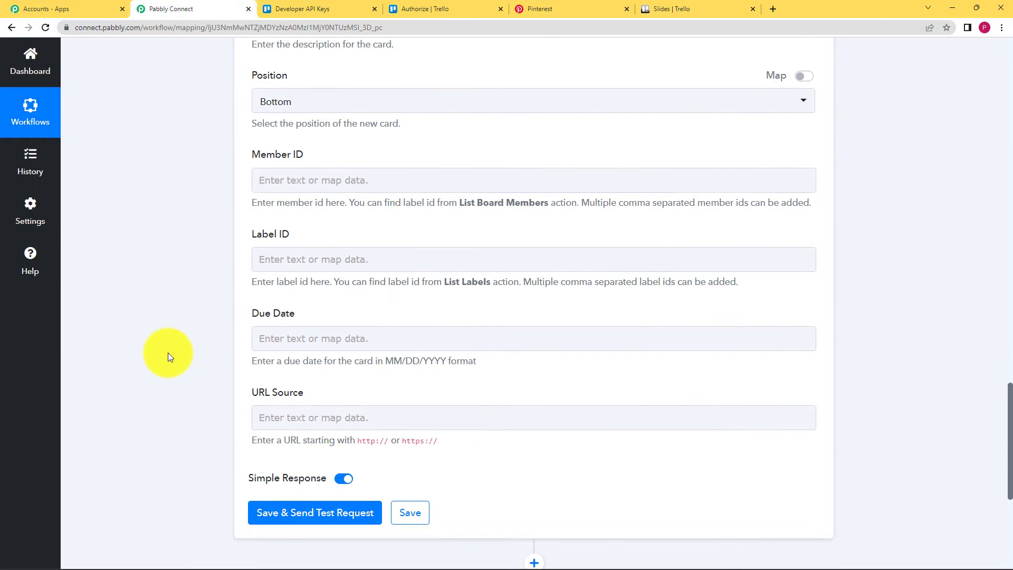
left_click(266, 283)
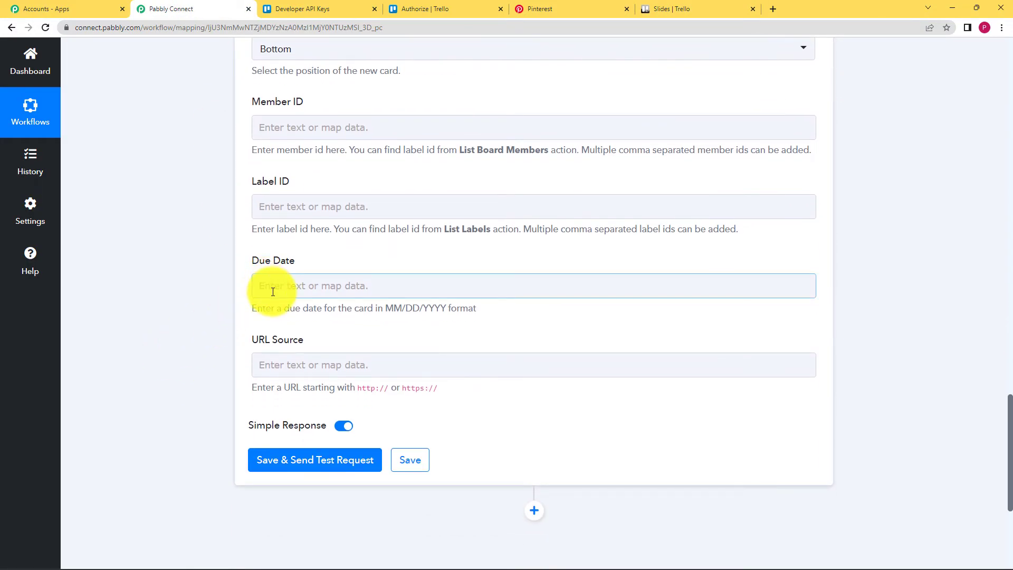
left_click(569, 8)
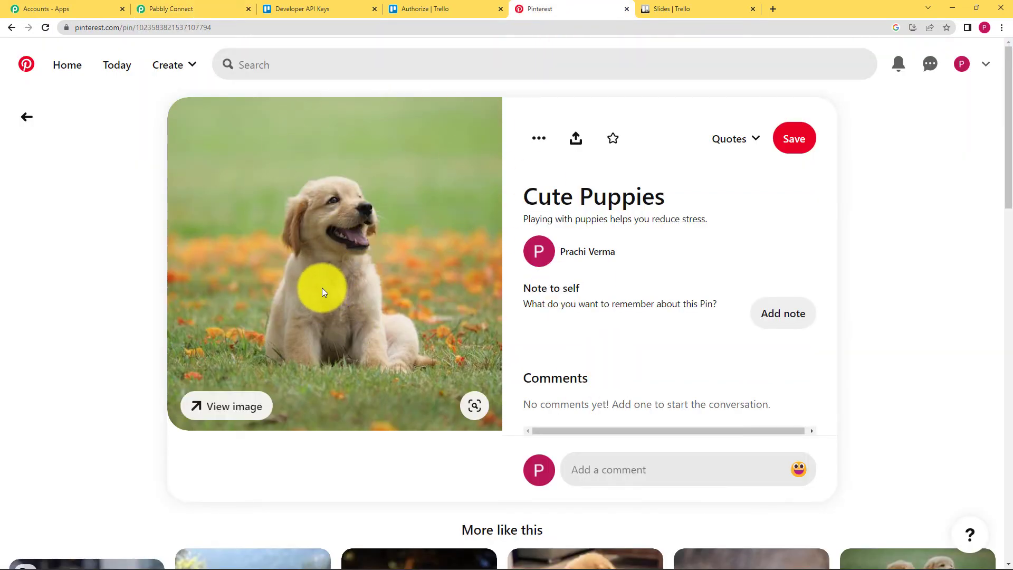
left_click(180, 8)
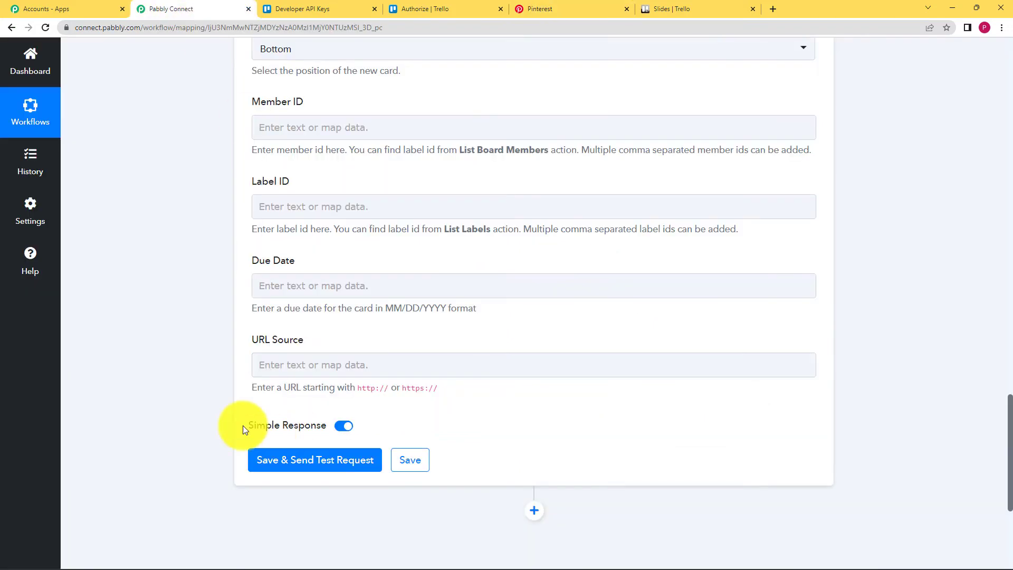
- Inspect the Uploading of pictures card on the Slides board before filling URL Source
left_click(318, 339)
left_click(323, 360)
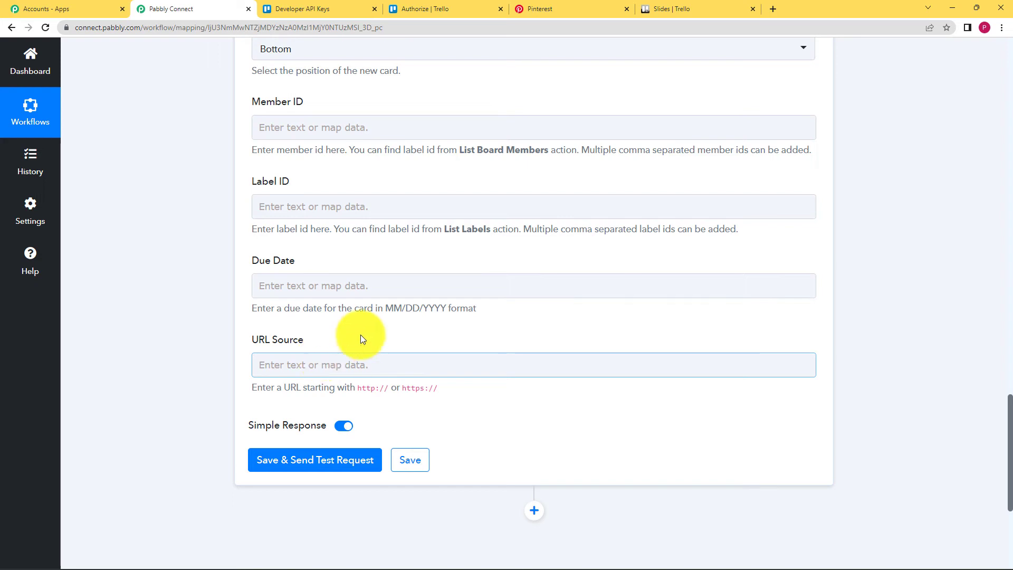
left_click(694, 11)
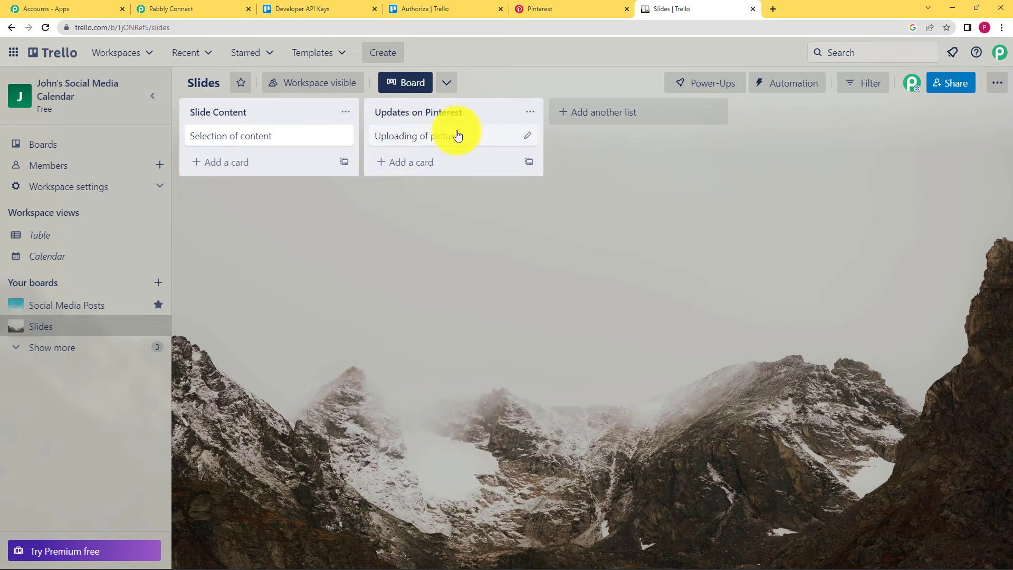
left_click(411, 141)
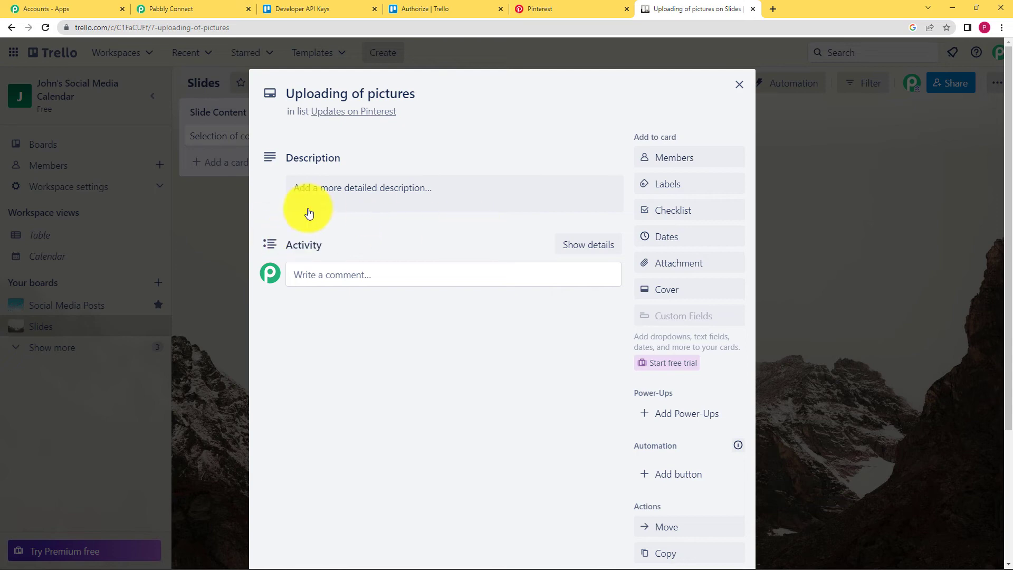
left_click(739, 84)
left_click(233, 8)
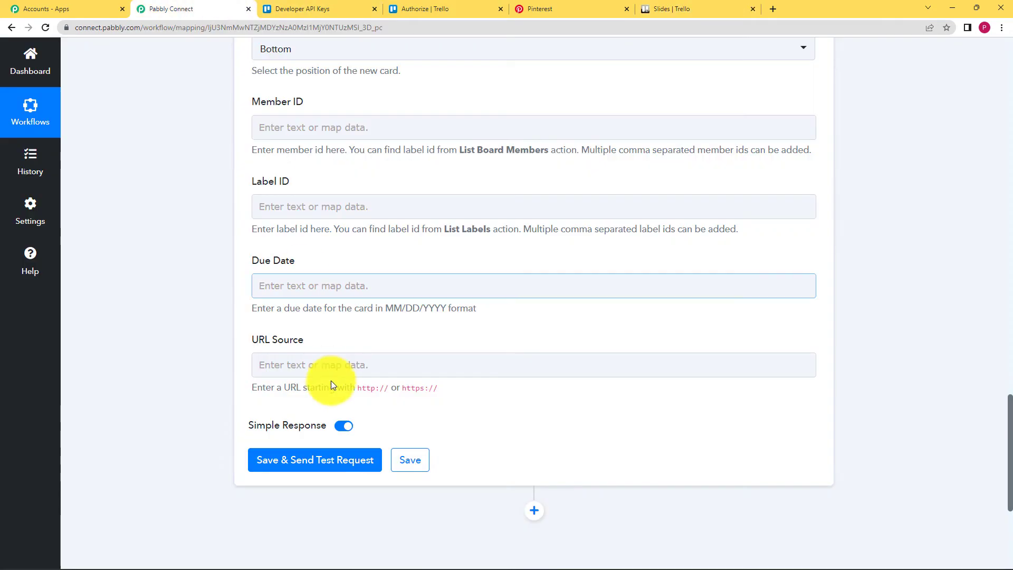
- Insert Media Images Originals Url from 1. Pinterest: New Pin into URL Source and check its value
left_click(333, 364)
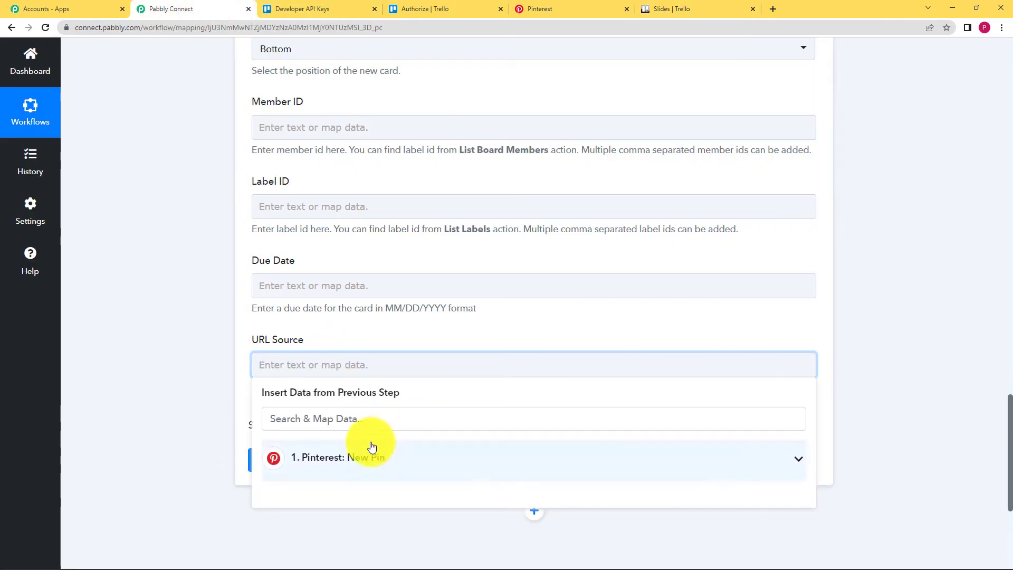
left_click(307, 467)
scroll(226, 451, "down", 4)
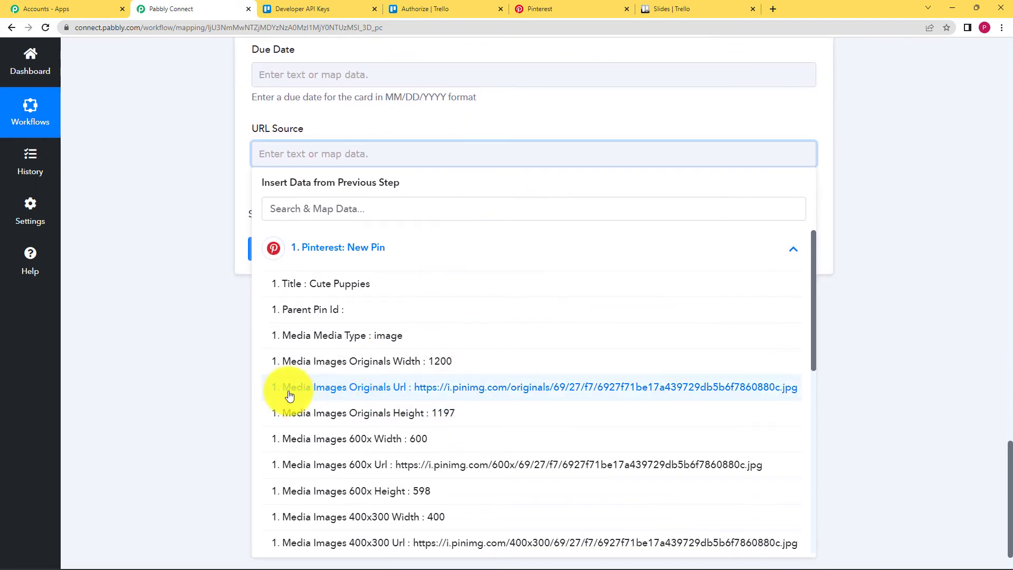
left_click(515, 389)
scroll(221, 227, "up", 7)
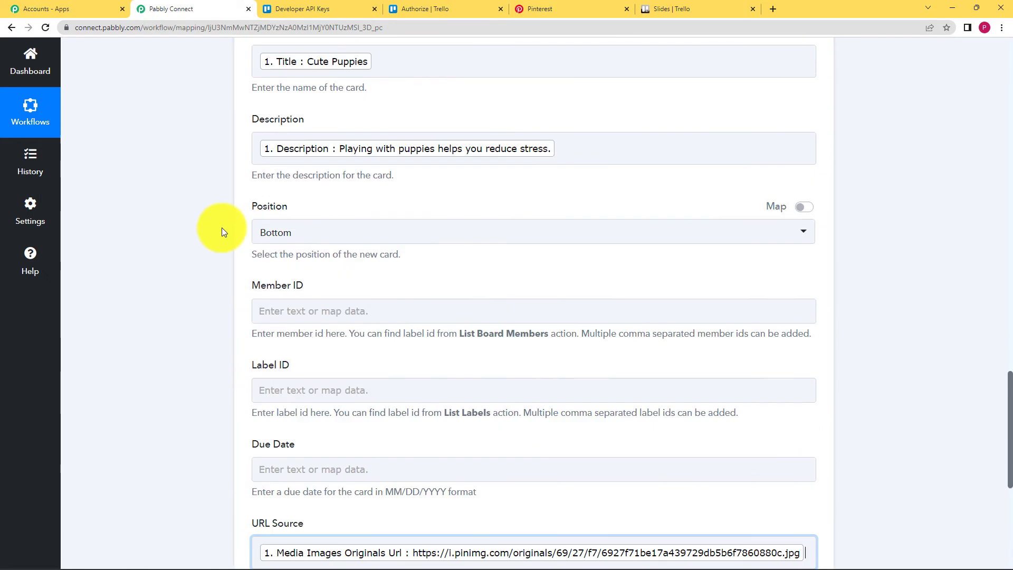
scroll(222, 228, "up", 20)
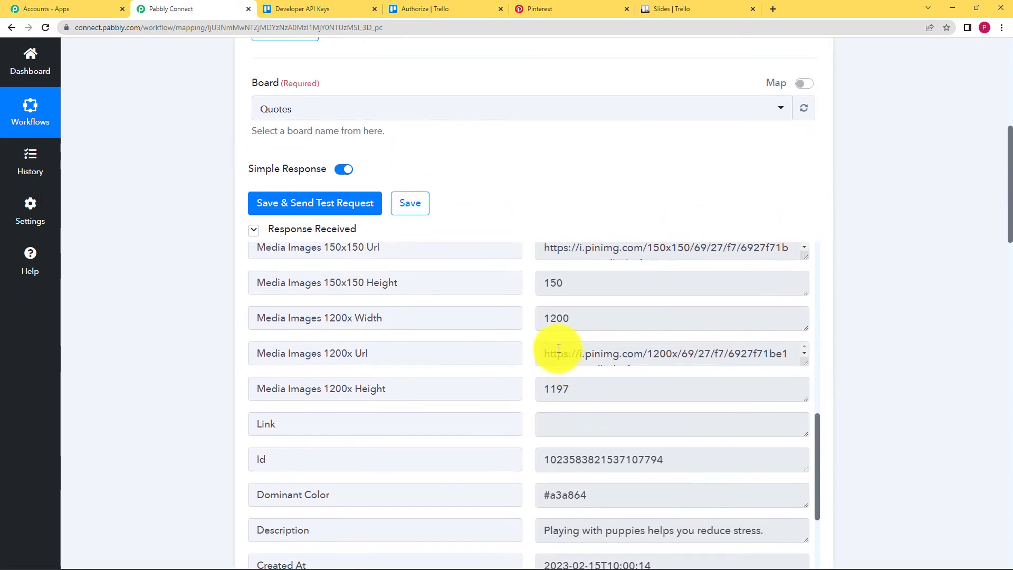
scroll(559, 349, "up", 10)
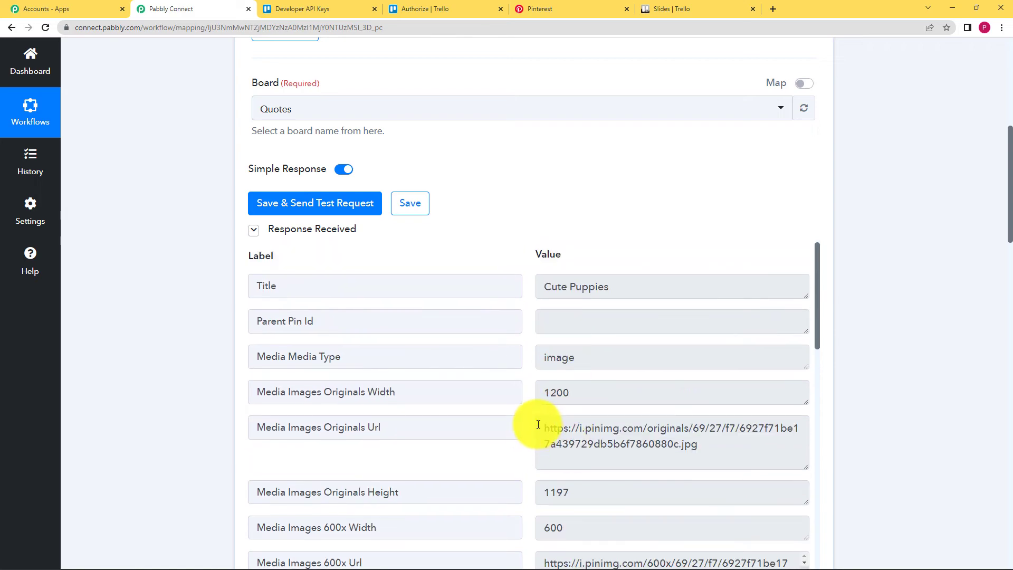
left_click_drag(538, 425, 734, 445)
left_click(593, 467)
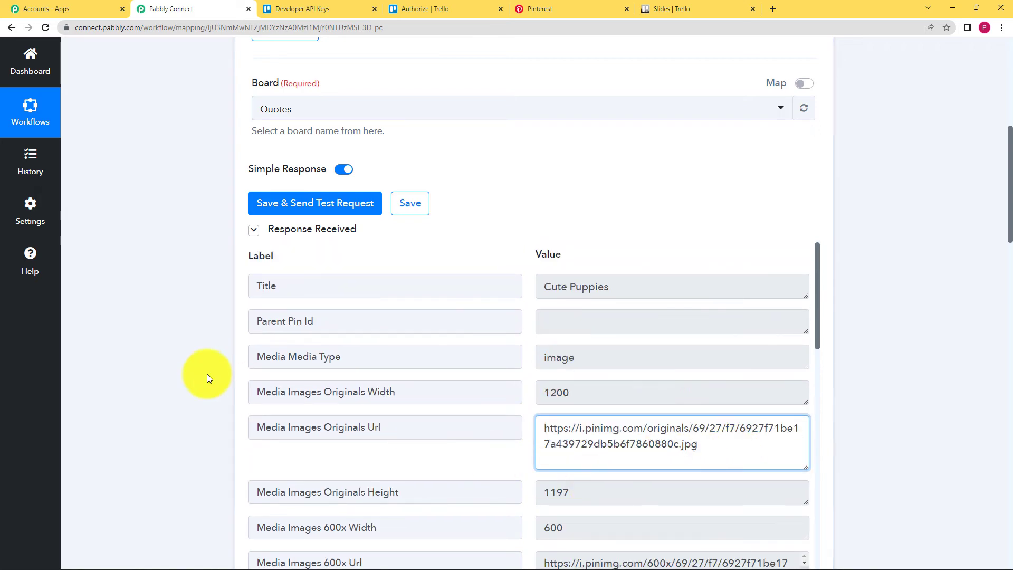
scroll(207, 374, "down", 20)
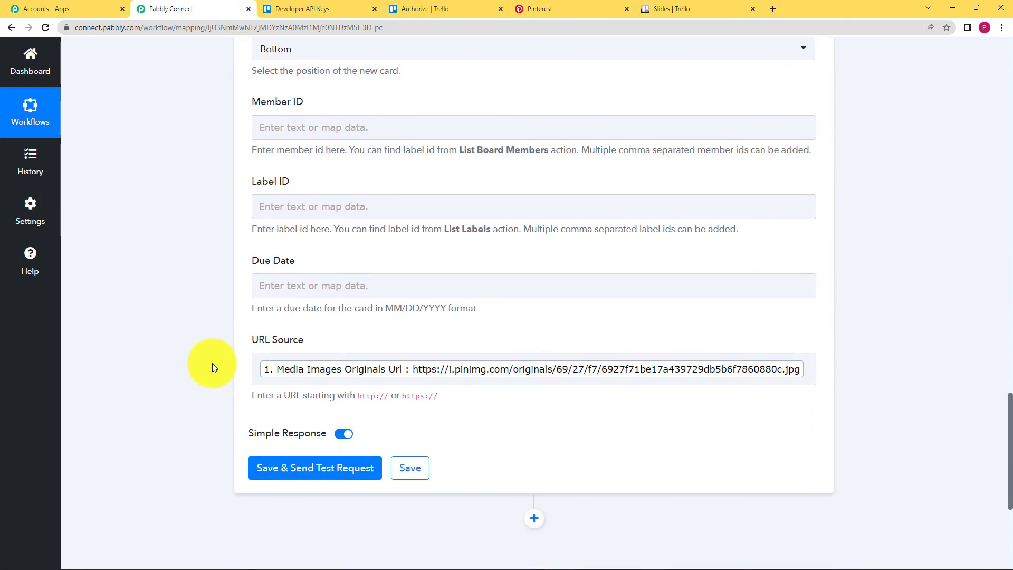
scroll(212, 363, "down", 1)
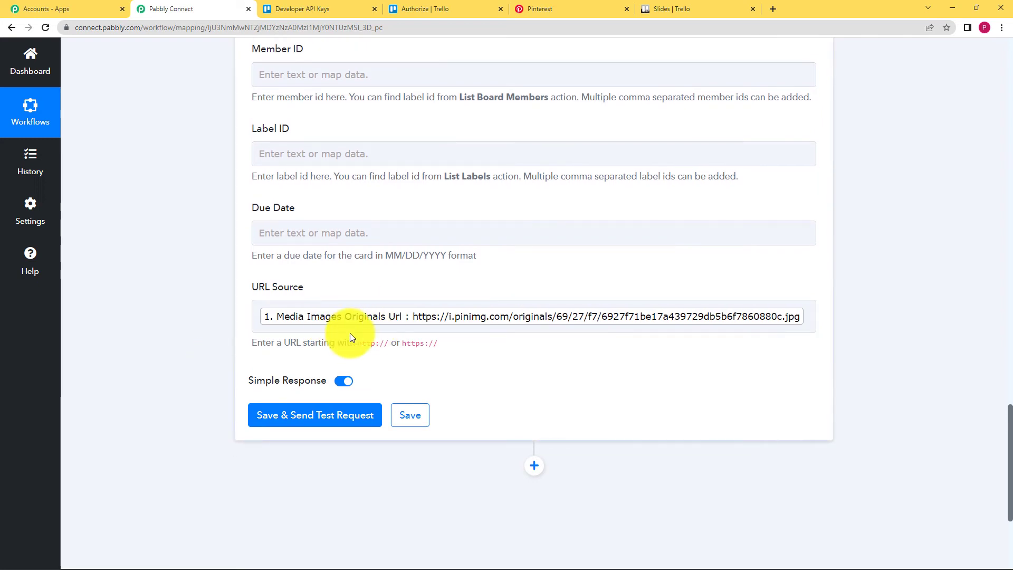
- Send a Trello test request and review the response for the created Cute Puppies card
left_click(322, 424)
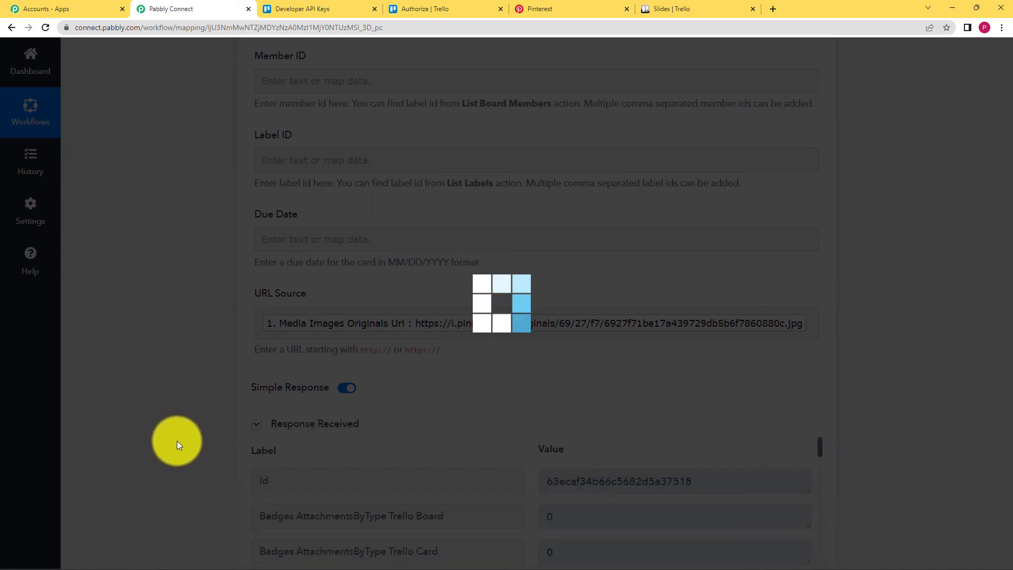
scroll(192, 433, "down", 5)
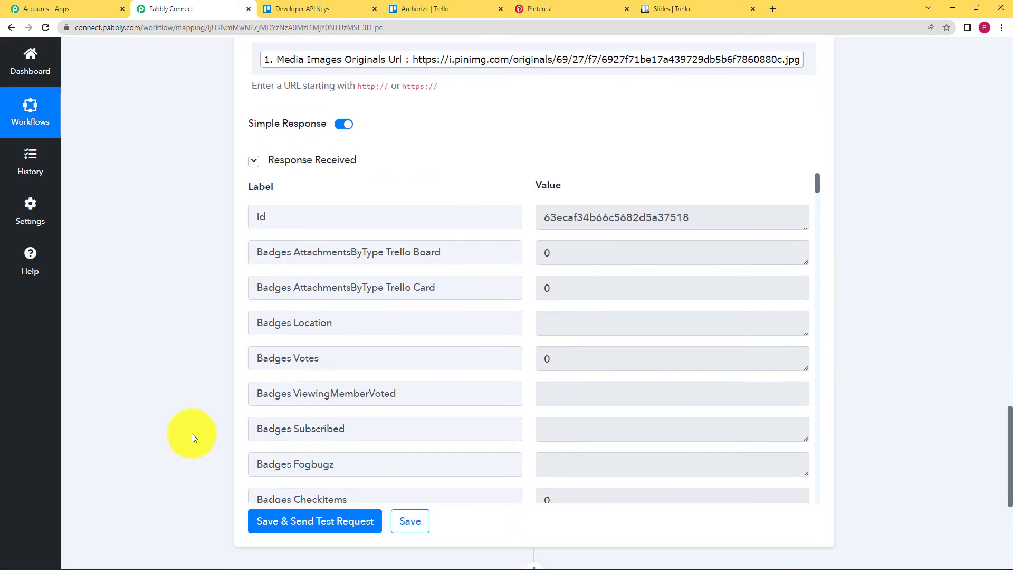
scroll(515, 319, "down", 2)
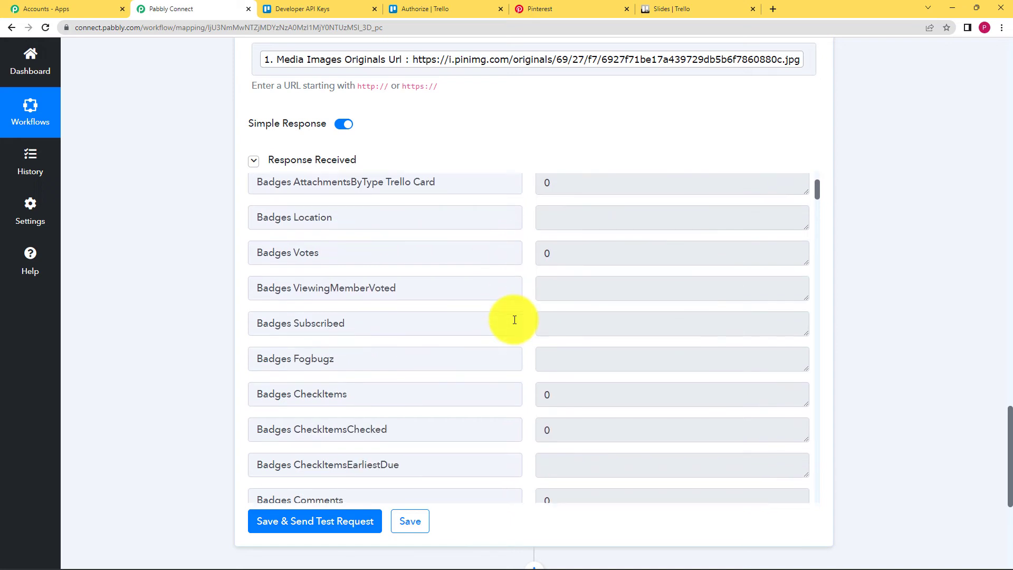
scroll(514, 320, "down", 10)
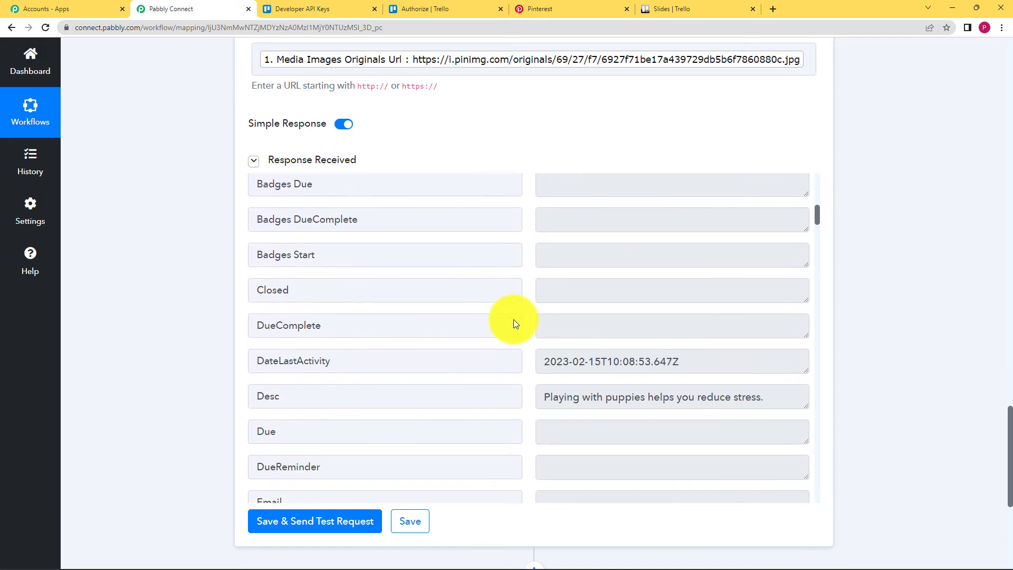
scroll(515, 321, "down", 3)
scroll(515, 321, "up", 4)
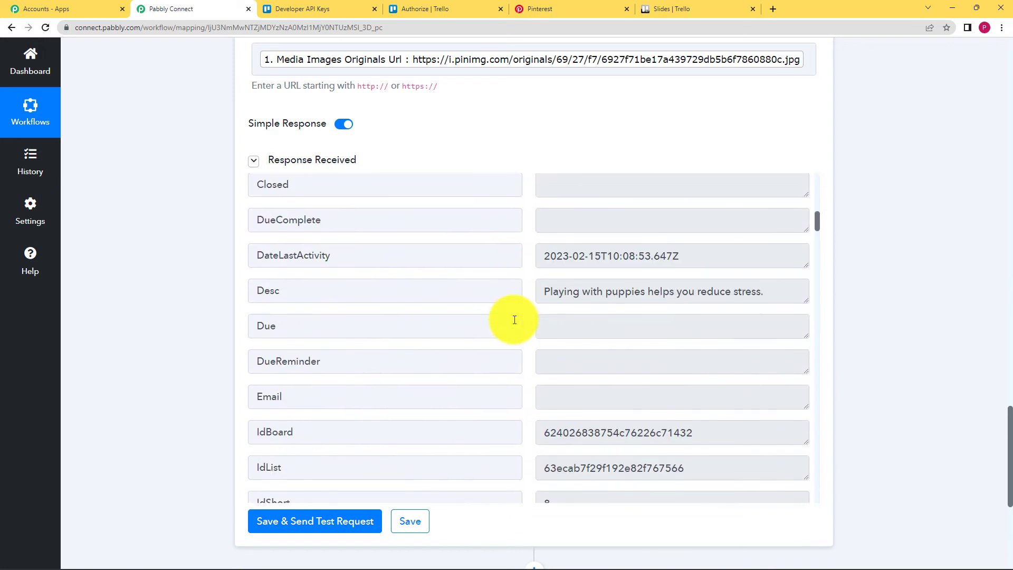
scroll(515, 320, "down", 3)
scroll(514, 320, "down", 3)
- Inspect the returned Cute Puppies name, description and cover images, then save the Trello action
left_click_drag(550, 292, 616, 284)
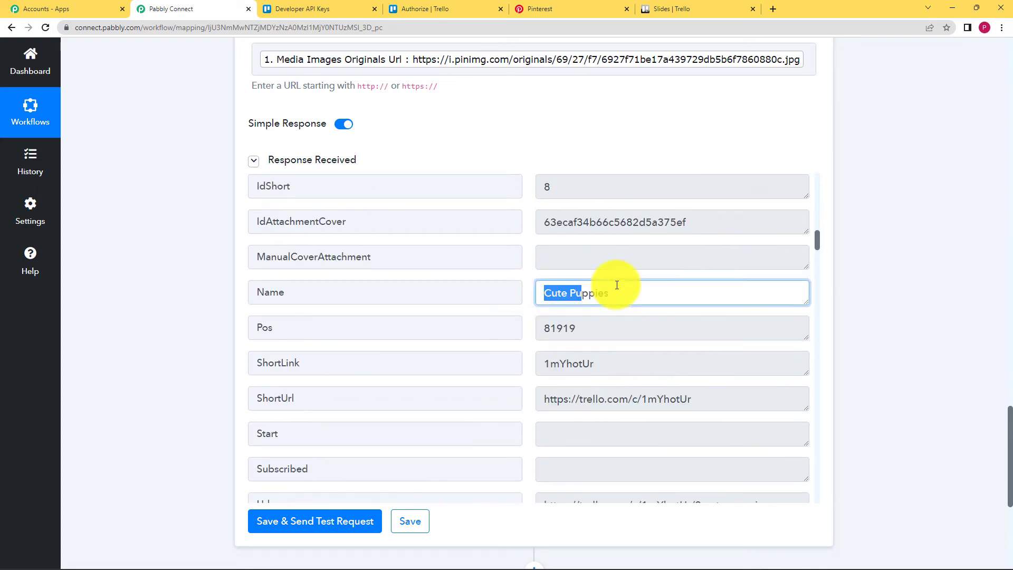
left_click(622, 309)
scroll(623, 309, "up", 5)
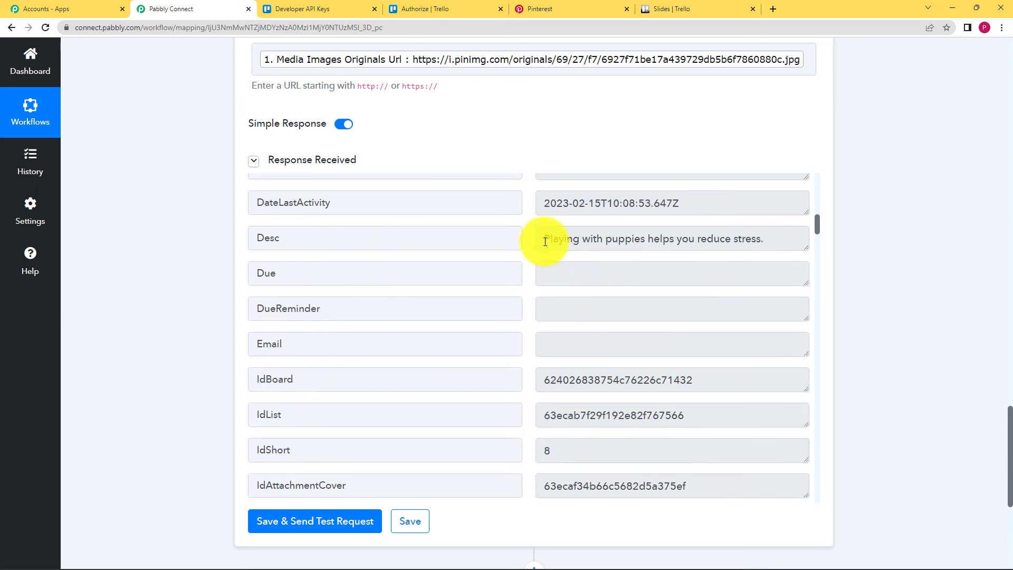
left_click_drag(549, 242, 810, 243)
left_click_drag(746, 210, 524, 278)
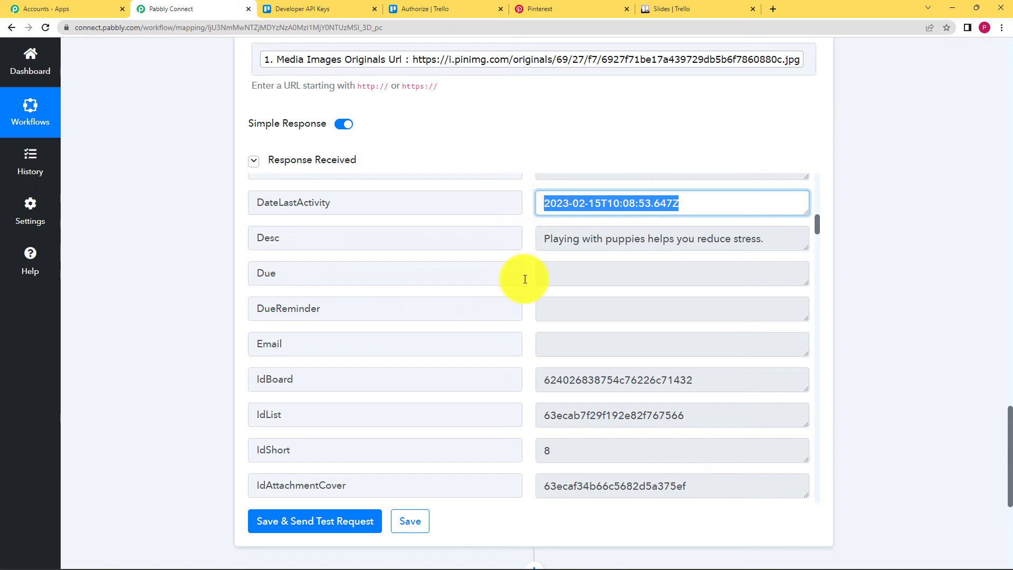
scroll(545, 389, "down", 8)
scroll(546, 387, "down", 15)
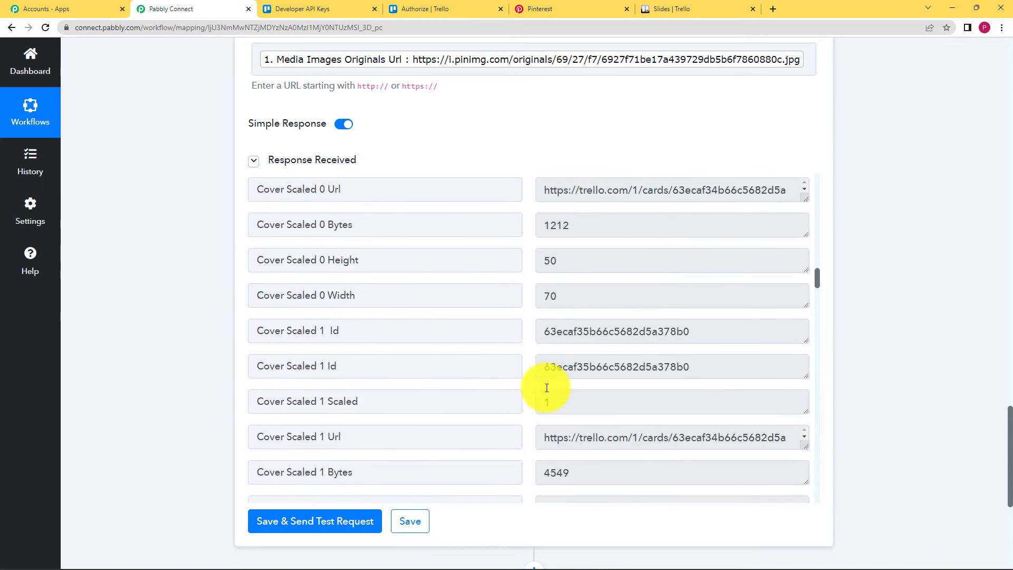
scroll(546, 387, "down", 10)
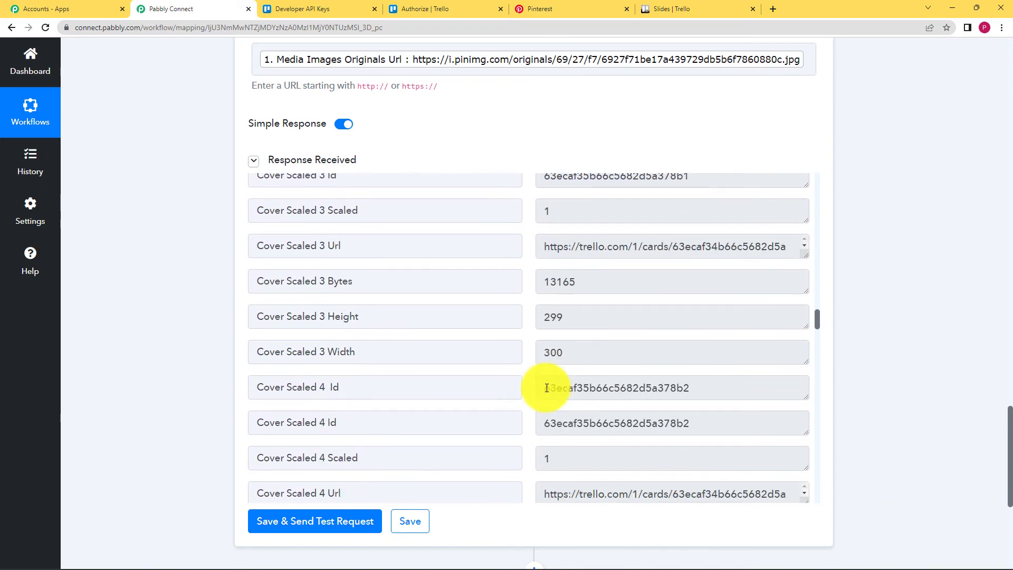
scroll(192, 312, "down", 5)
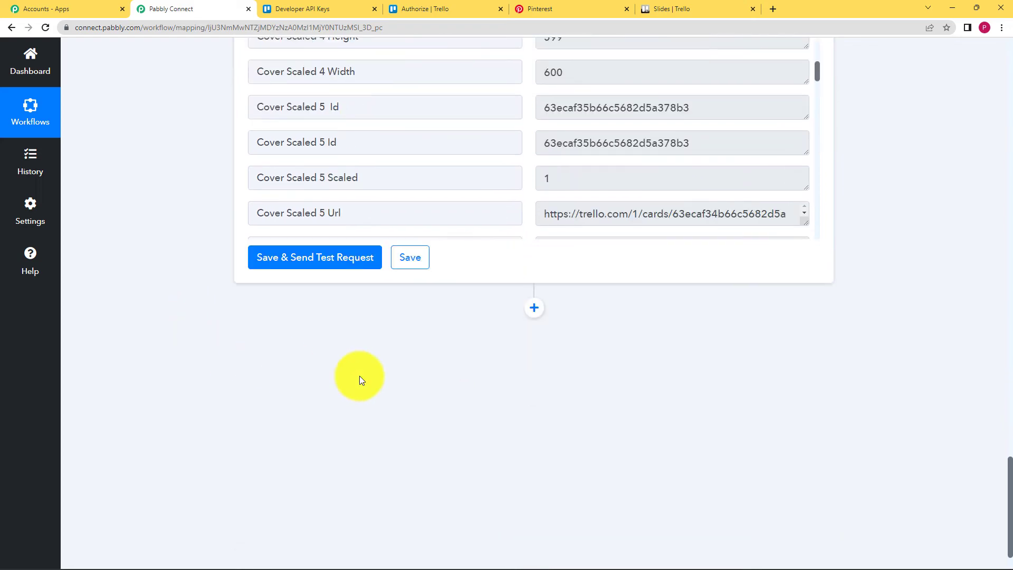
left_click(425, 264)
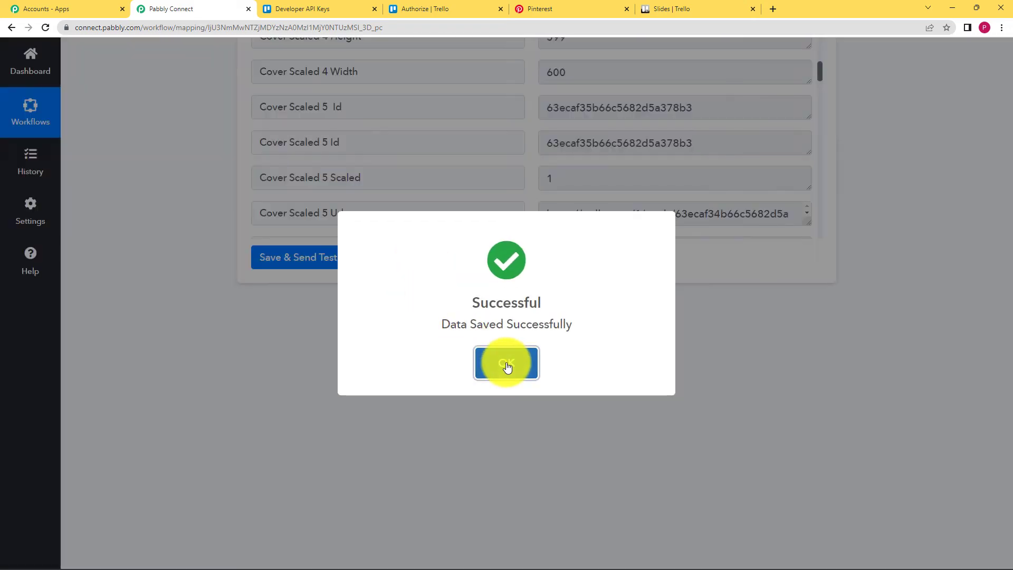
- Verify the Cute Puppies card with its puppy cover in Slides' Updates on Pinterest list
left_click(506, 363)
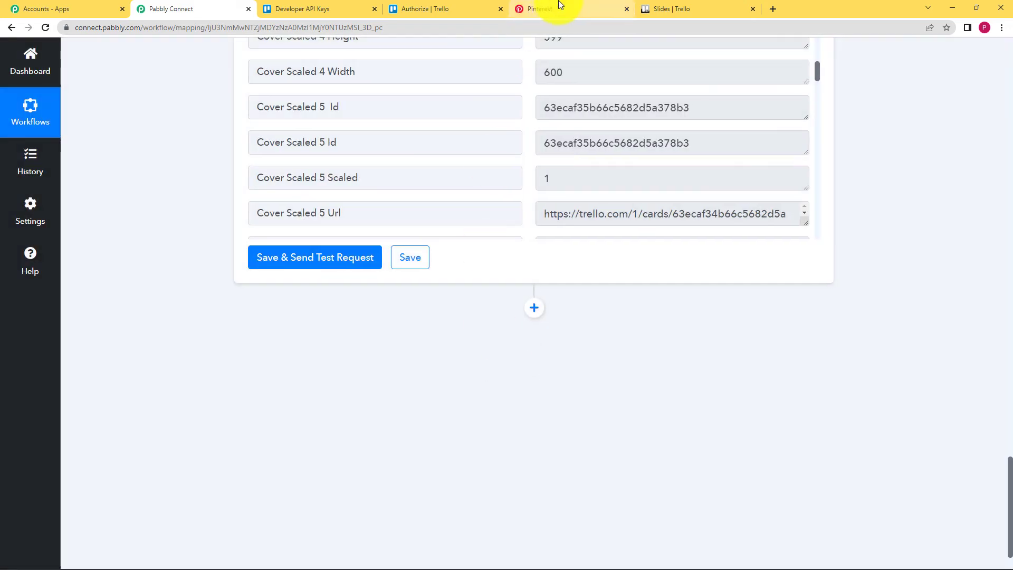
left_click(724, 6)
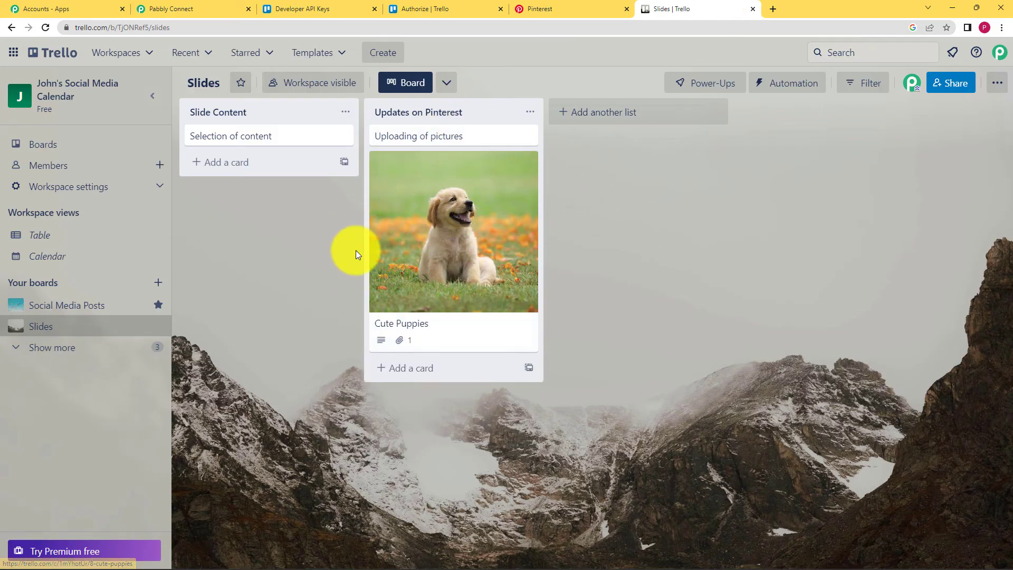
left_click(419, 330)
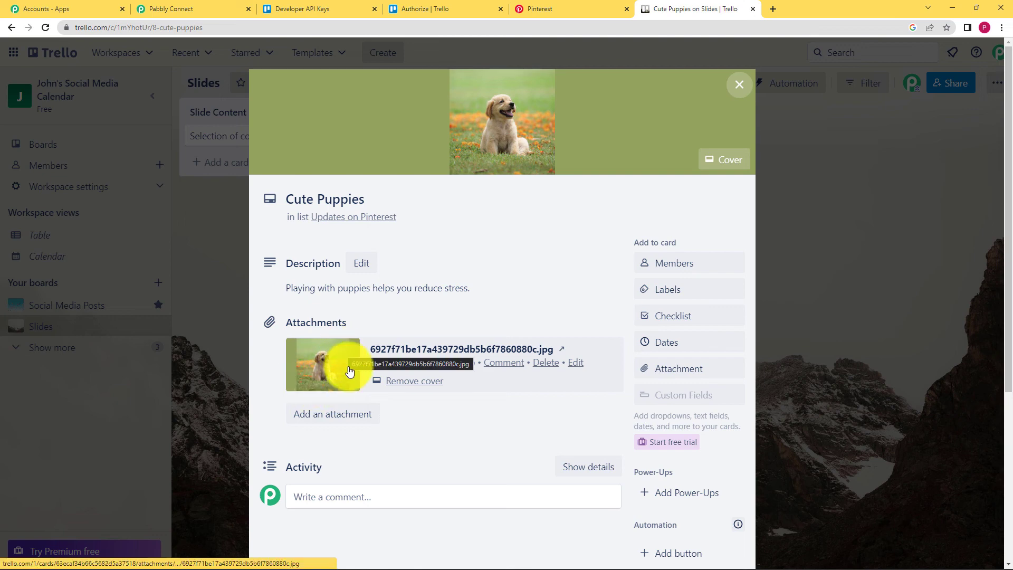
left_click(739, 86)
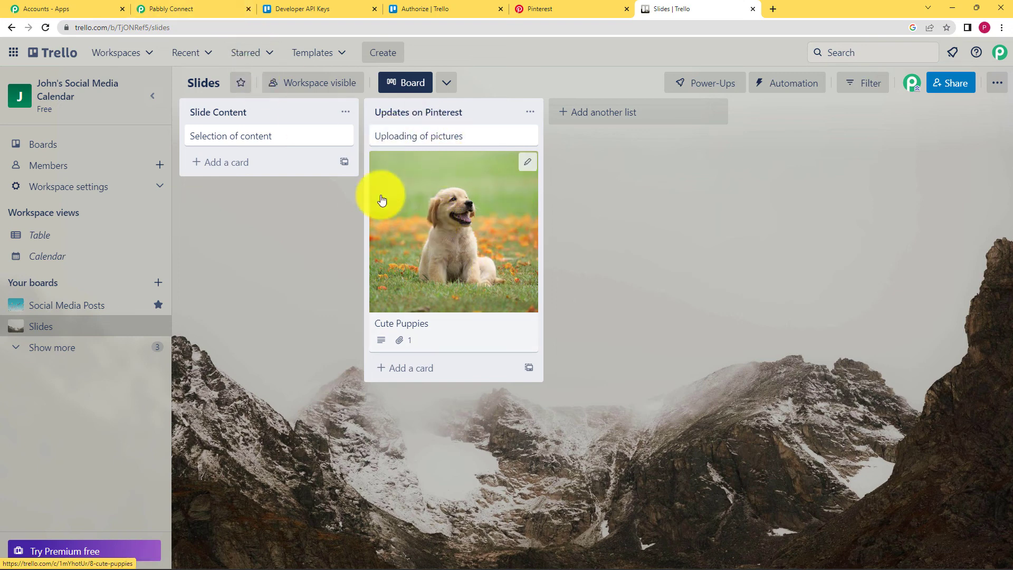
left_click(222, 9)
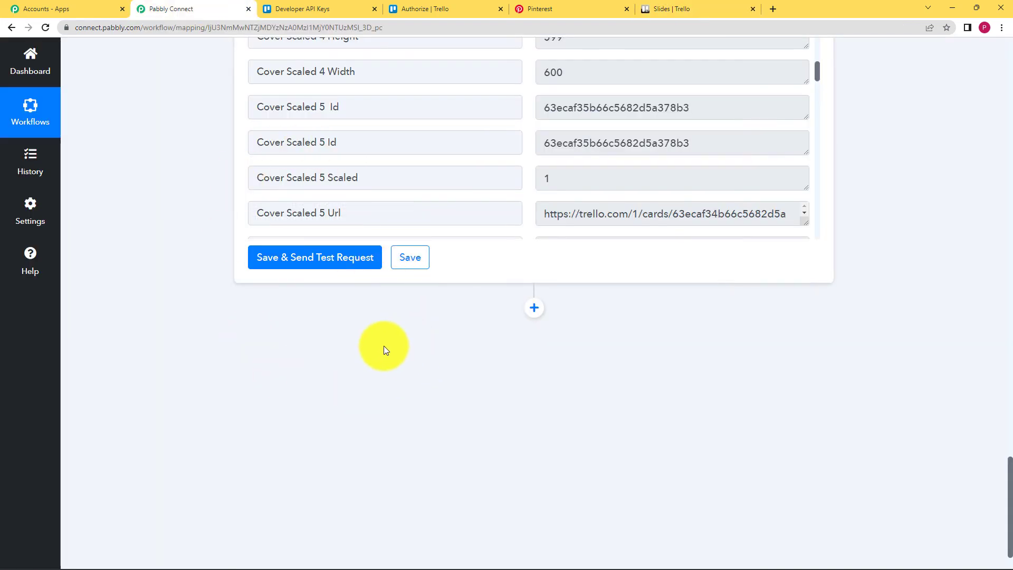
- Review the Pinterest New Pin trigger's Quotes board and Cute Puppies response, and check the pin on Pinterest
scroll(384, 346, "up", 15)
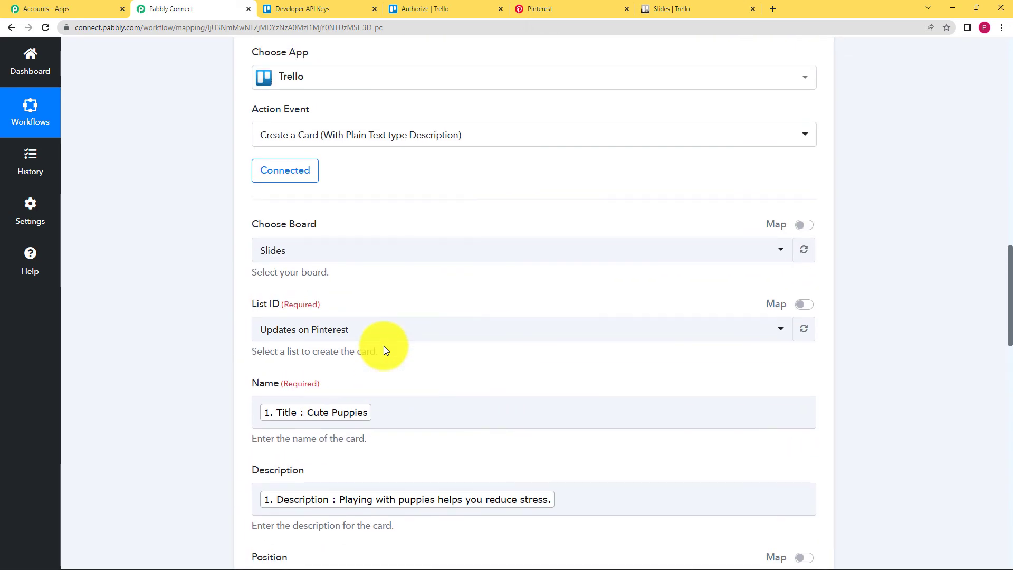
scroll(384, 346, "up", 12)
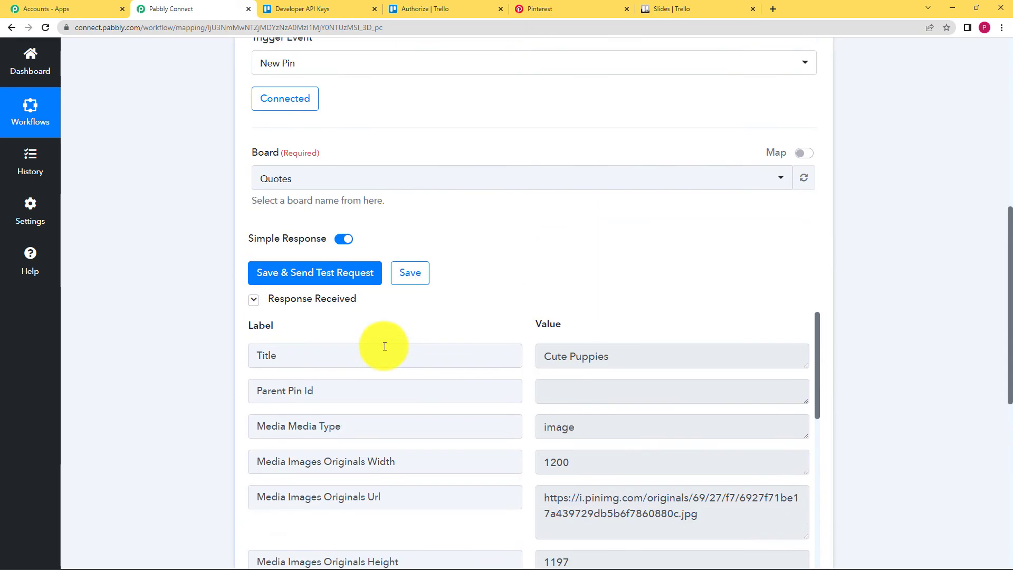
scroll(385, 346, "up", 10)
left_click(255, 270)
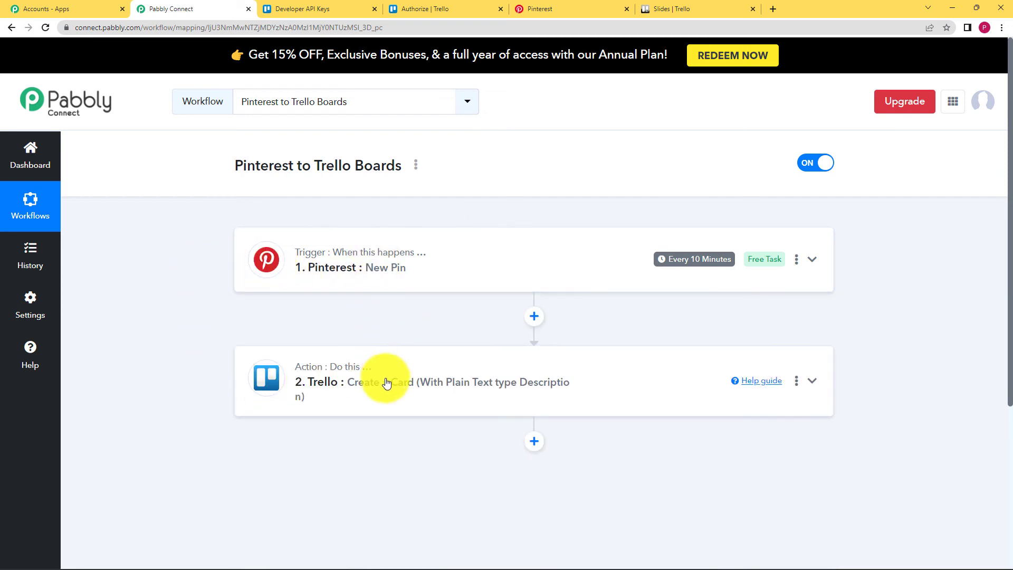
left_click(354, 286)
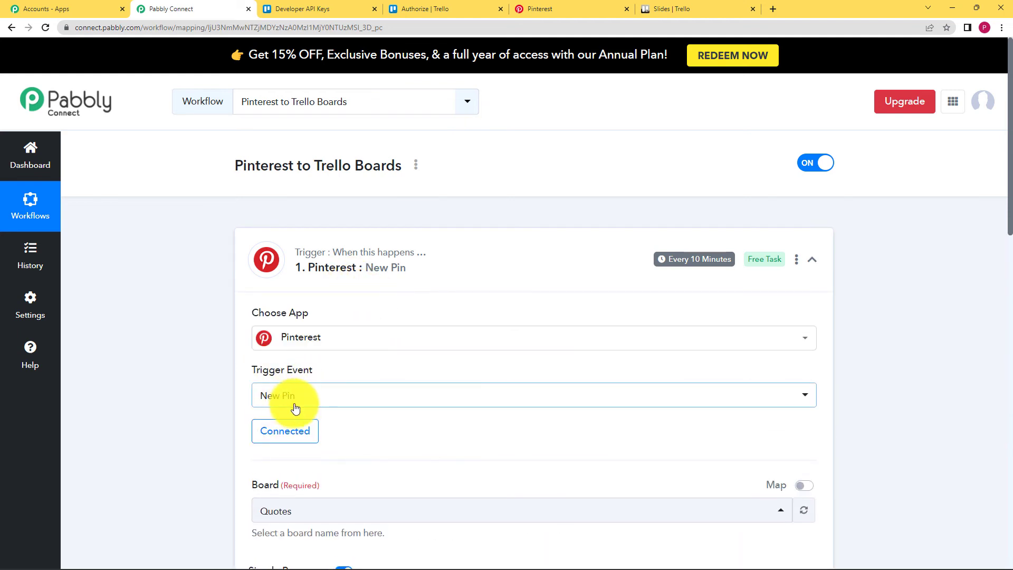
scroll(181, 447, "down", 3)
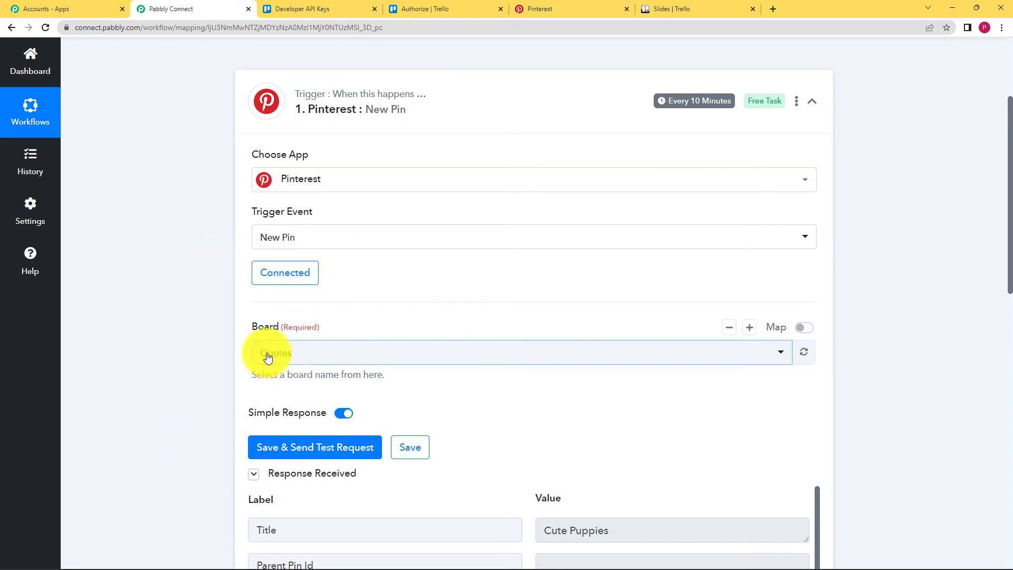
scroll(203, 392, "down", 2)
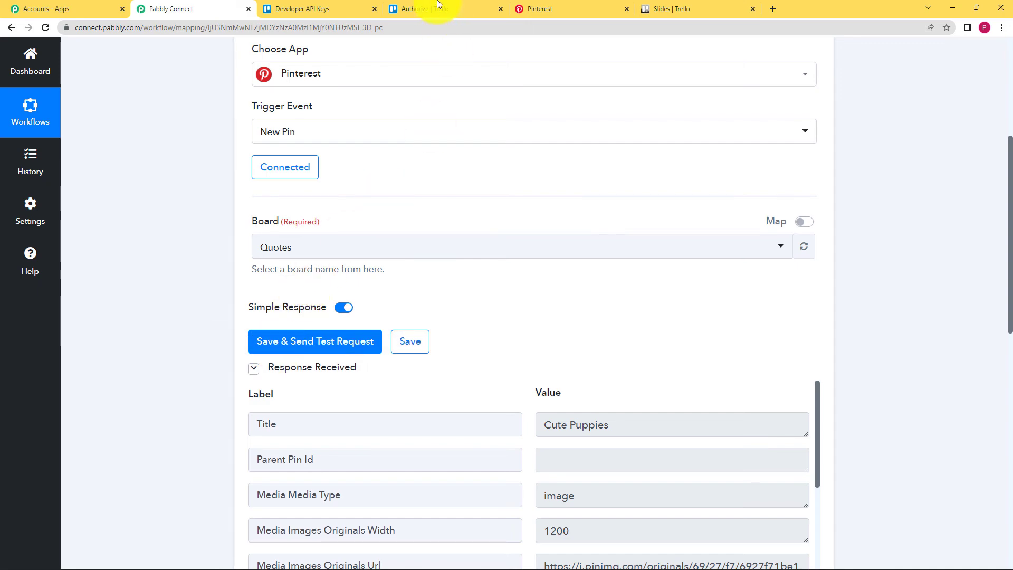
left_click(538, 8)
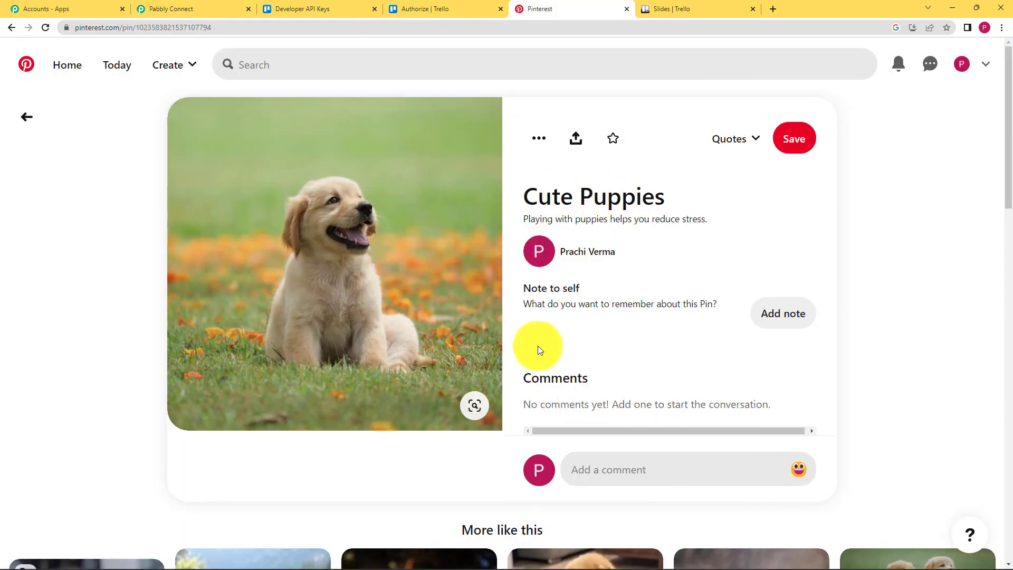
left_click(183, 7)
- Expand the Trello Create a Card action to confirm the Slides board destination and compare with Trello
scroll(215, 362, "down", 3)
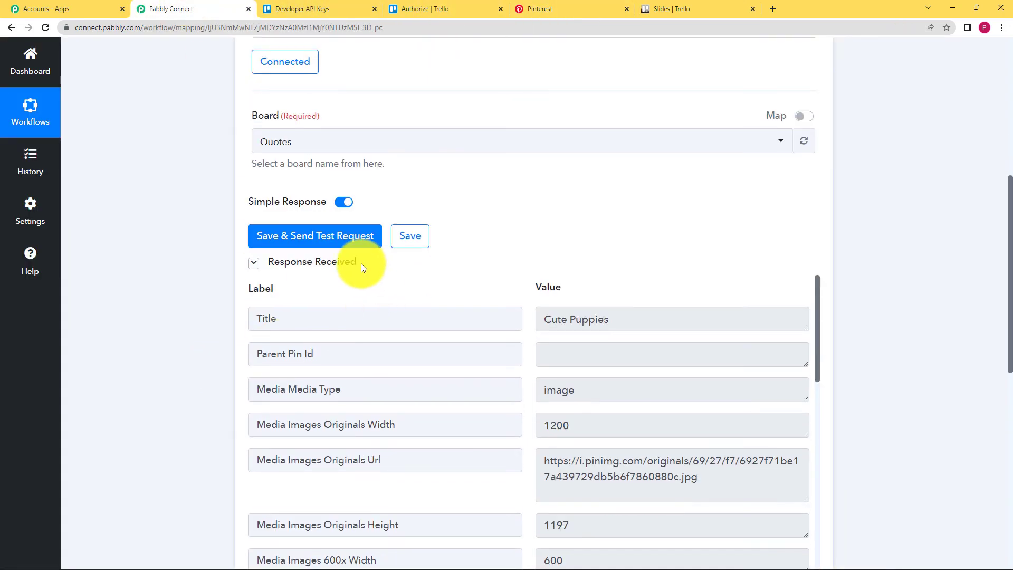
scroll(193, 327, "down", 6)
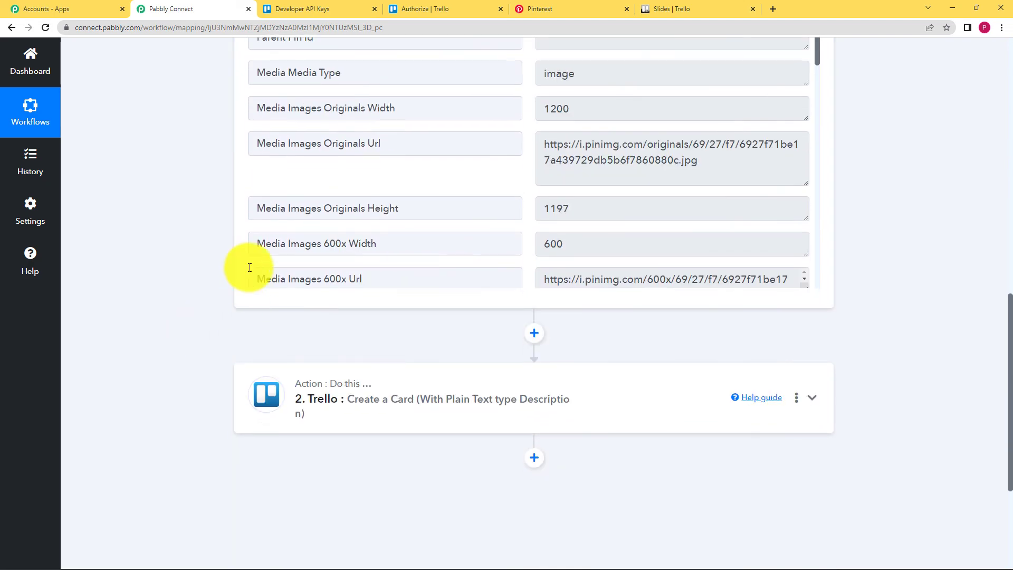
left_click(286, 390)
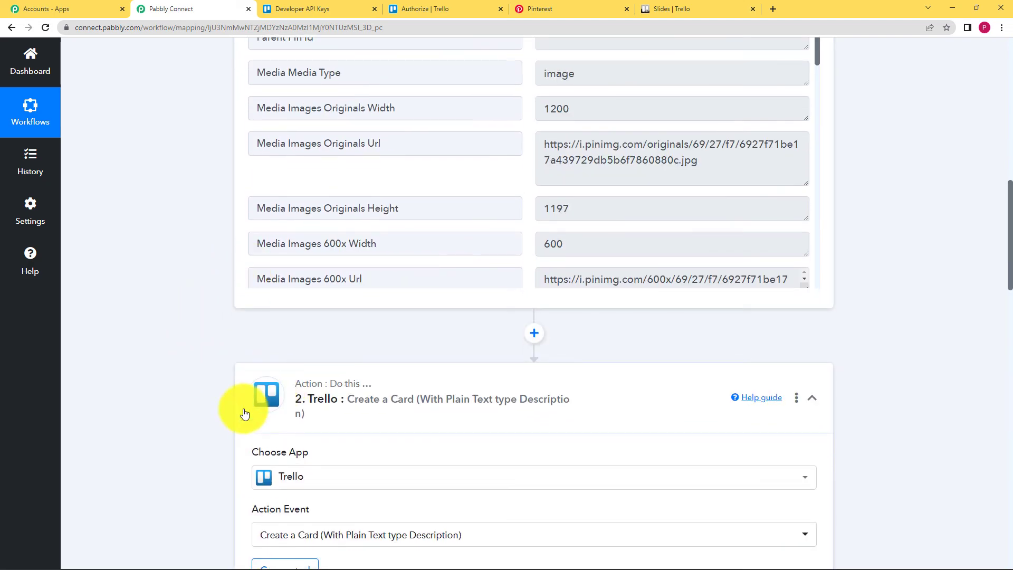
scroll(198, 437, "down", 3)
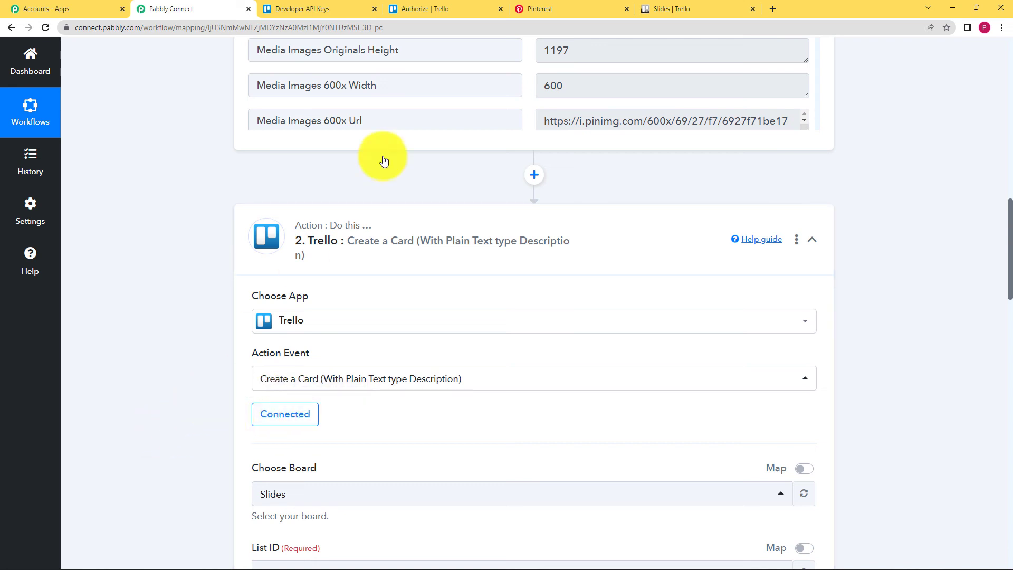
left_click(650, 6)
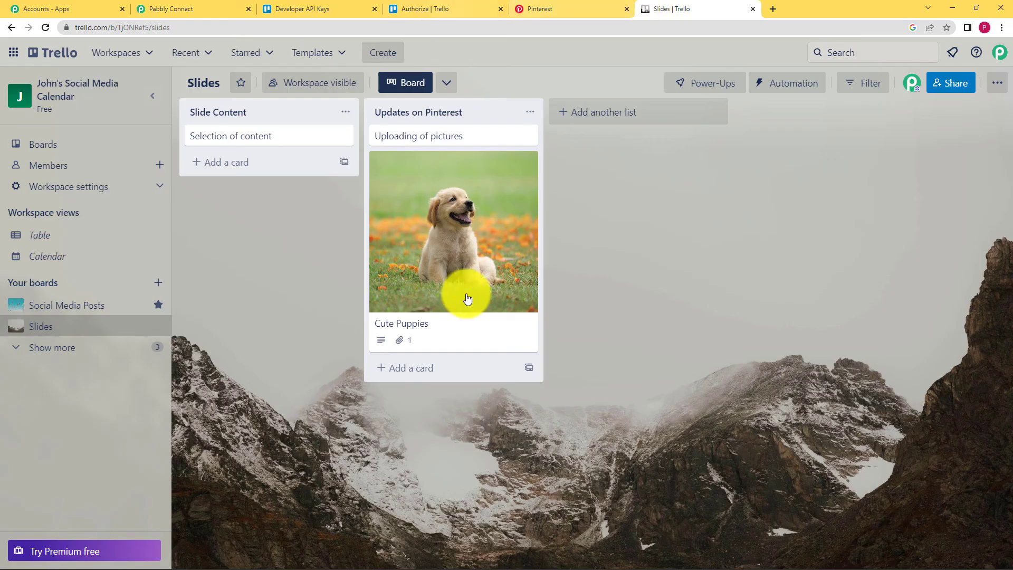
left_click(200, 6)
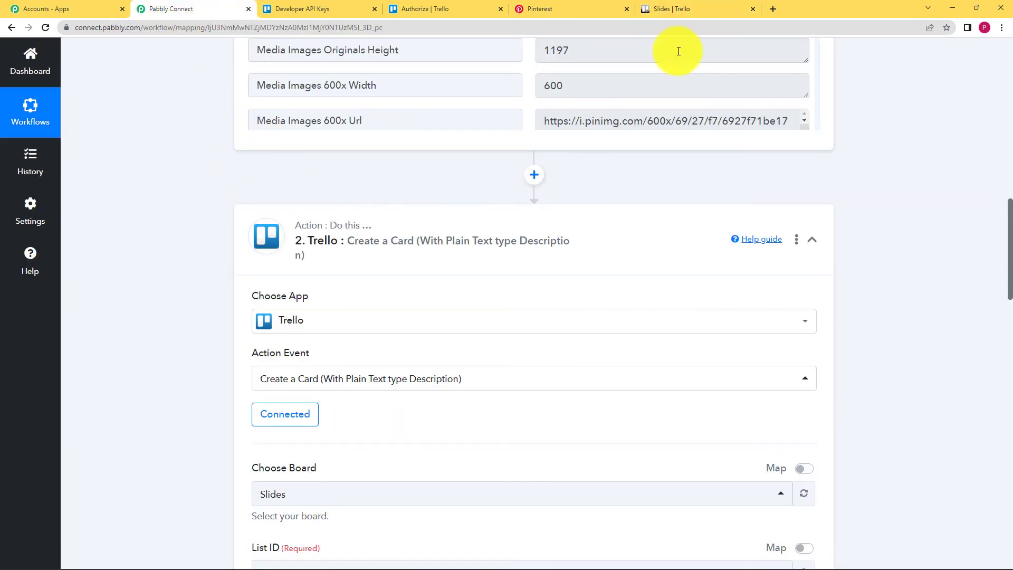
- Review the card fields for Updates on Pinterest on Slides (pin title, description, image URL) and save
scroll(221, 385, "down", 3)
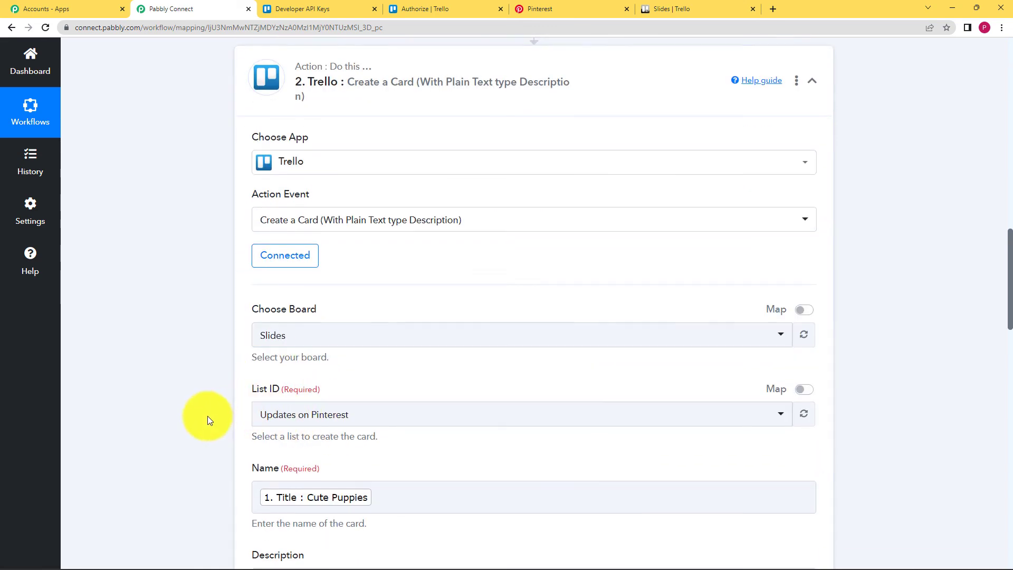
scroll(208, 419, "down", 4)
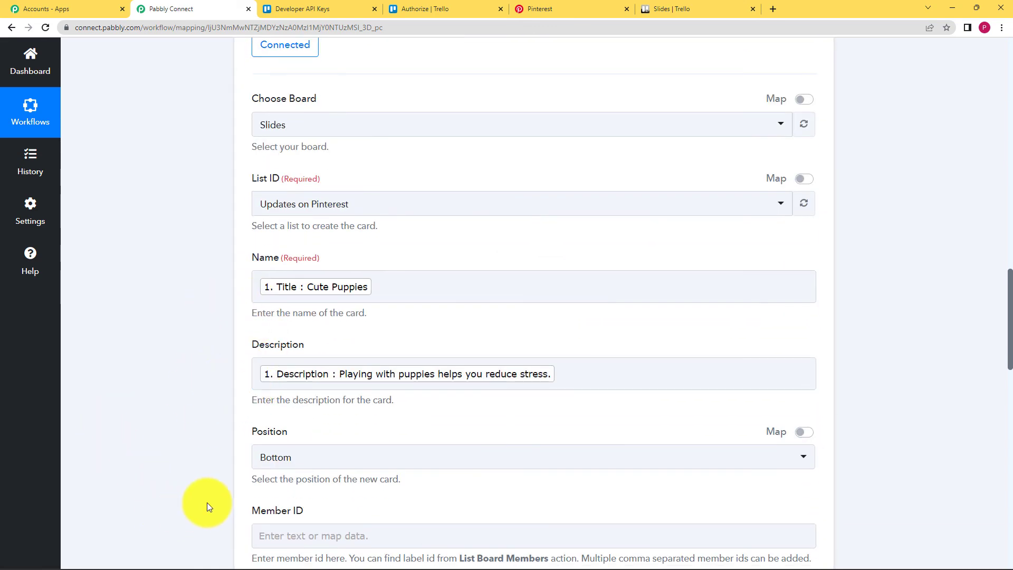
scroll(206, 496, "down", 10)
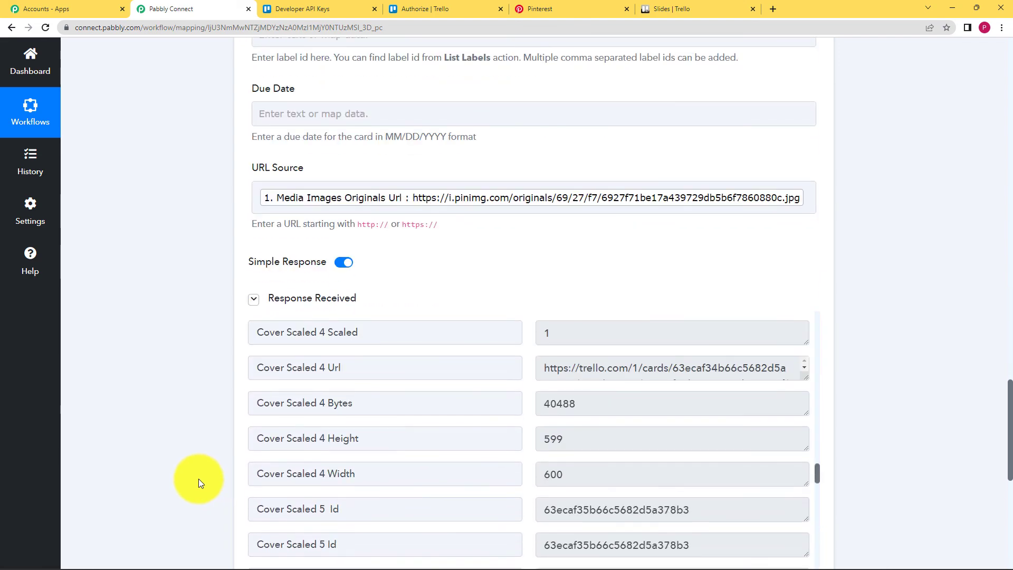
scroll(179, 406, "down", 4)
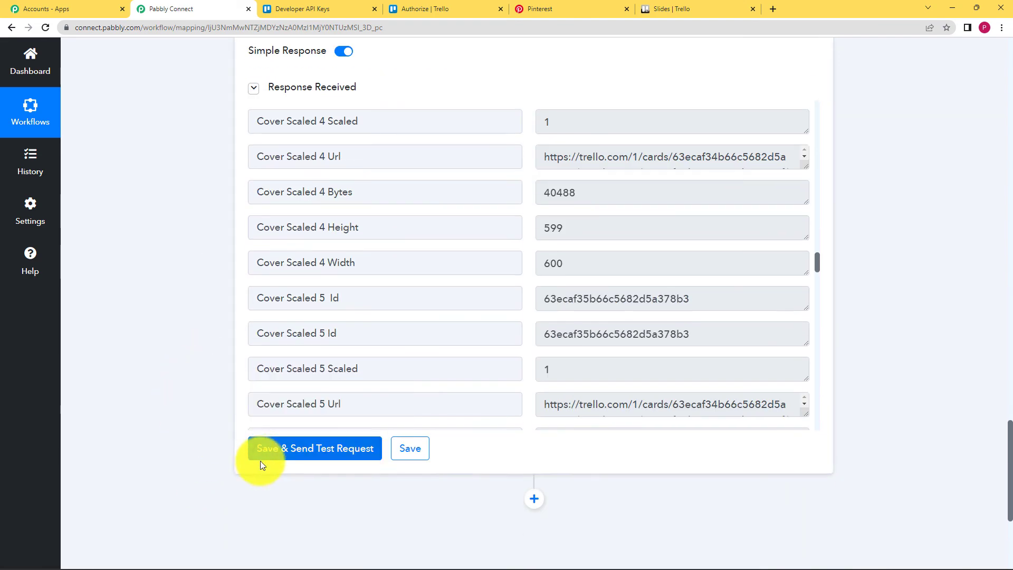
scroll(283, 403, "up", 4)
scroll(236, 441, "down", 2)
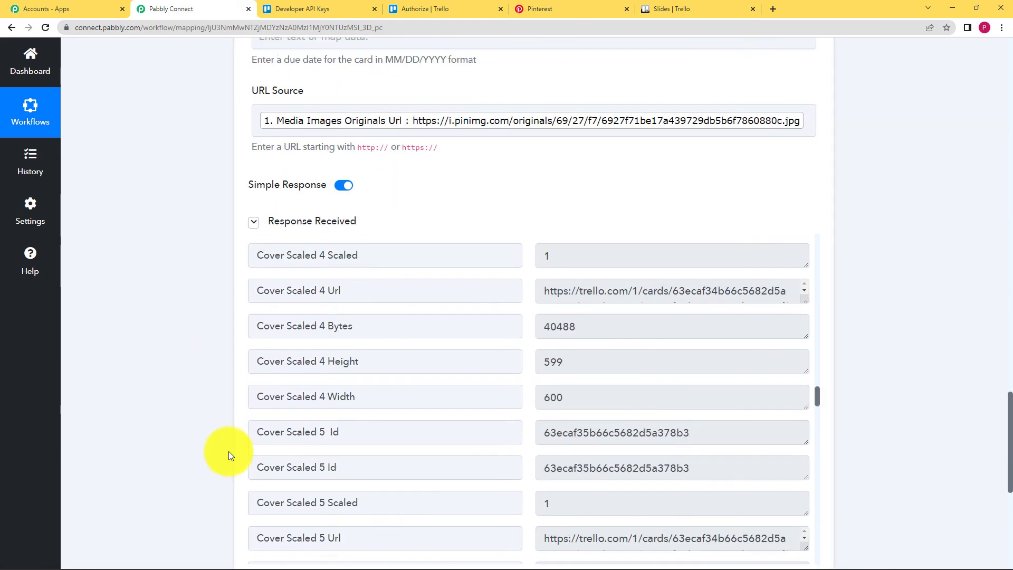
scroll(280, 464, "down", 3)
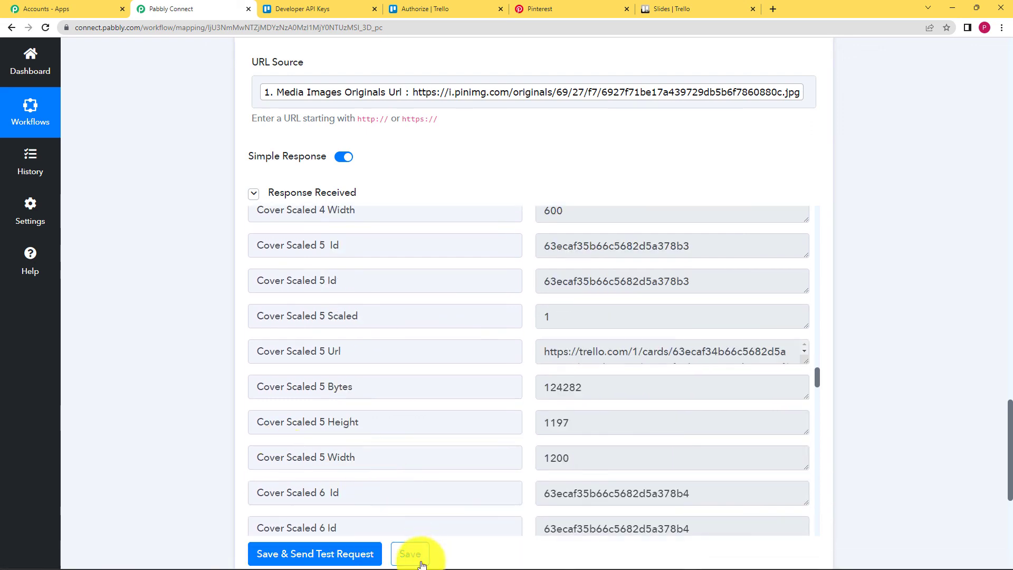
scroll(192, 452, "down", 3)
left_click(412, 401)
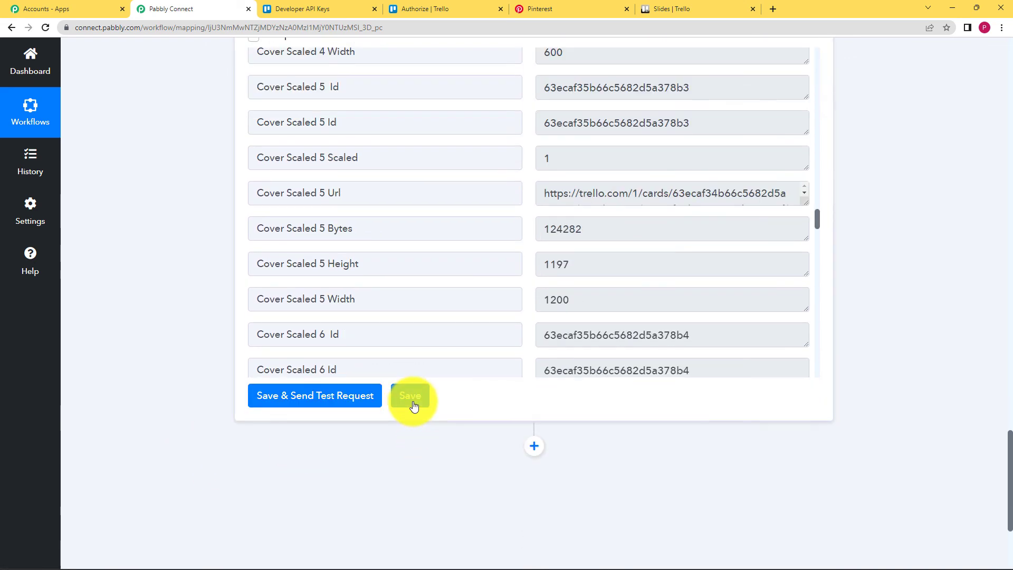
- Check the Cute Puppies card on the Slides board and return to the workflow
left_click(668, 7)
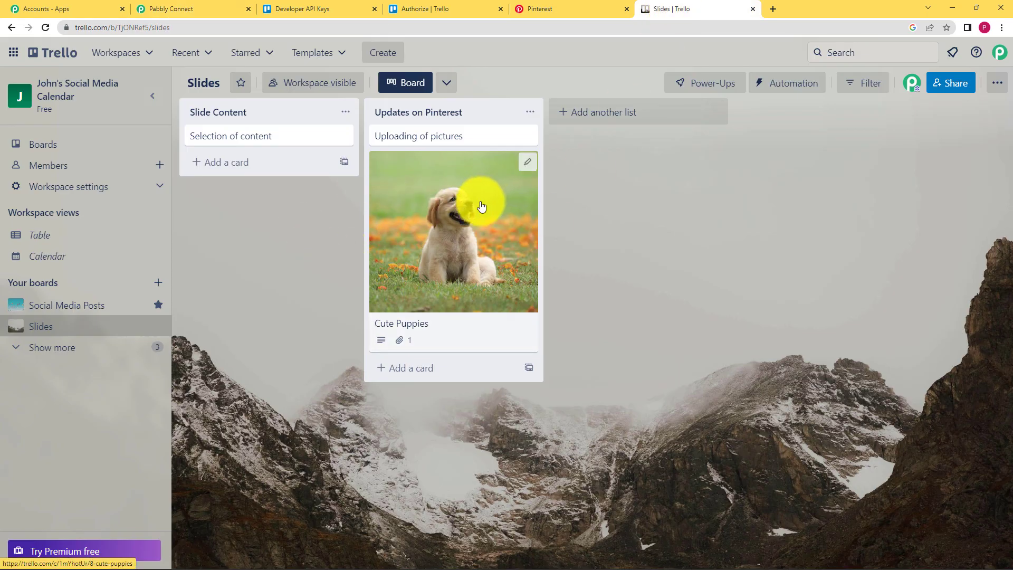
left_click(213, 8)
scroll(206, 299, "up", 4)
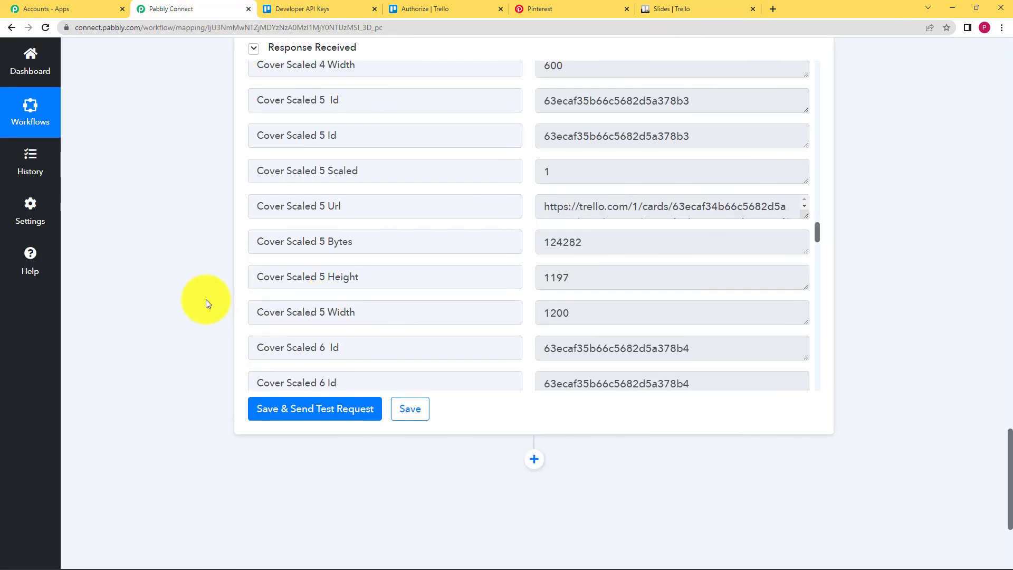